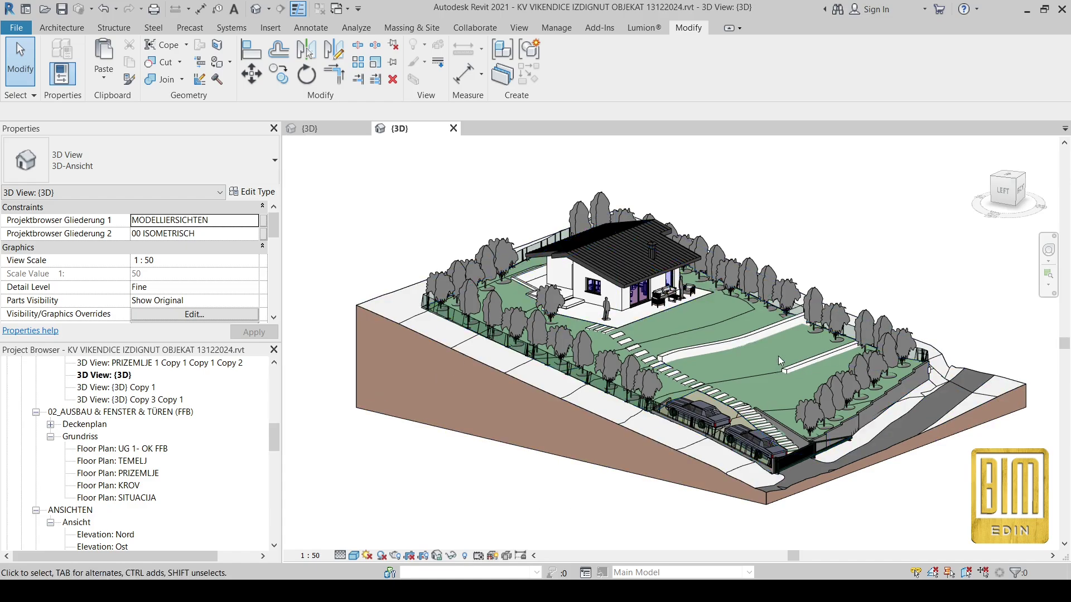
Hide the whole planting category in the 3D view, using one of the boundary trees as the reference.
{"action": "scroll", "coordinate": [777, 356], "scroll_direction": "up", "scroll_amount": 2}
{"action": "middle_click_drag", "start_coordinate": [743, 440], "coordinate": [847, 515], "text": "shift"}
{"action": "scroll", "coordinate": [978, 373], "scroll_direction": "up", "scroll_amount": 5}
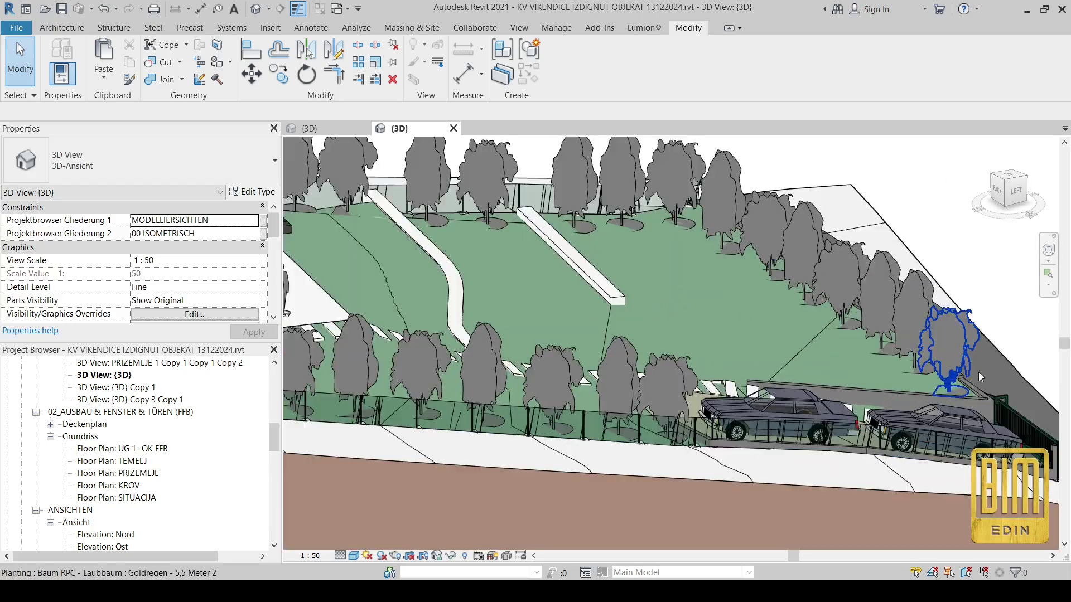
{"action": "scroll", "coordinate": [880, 462], "scroll_direction": "down", "scroll_amount": 5}
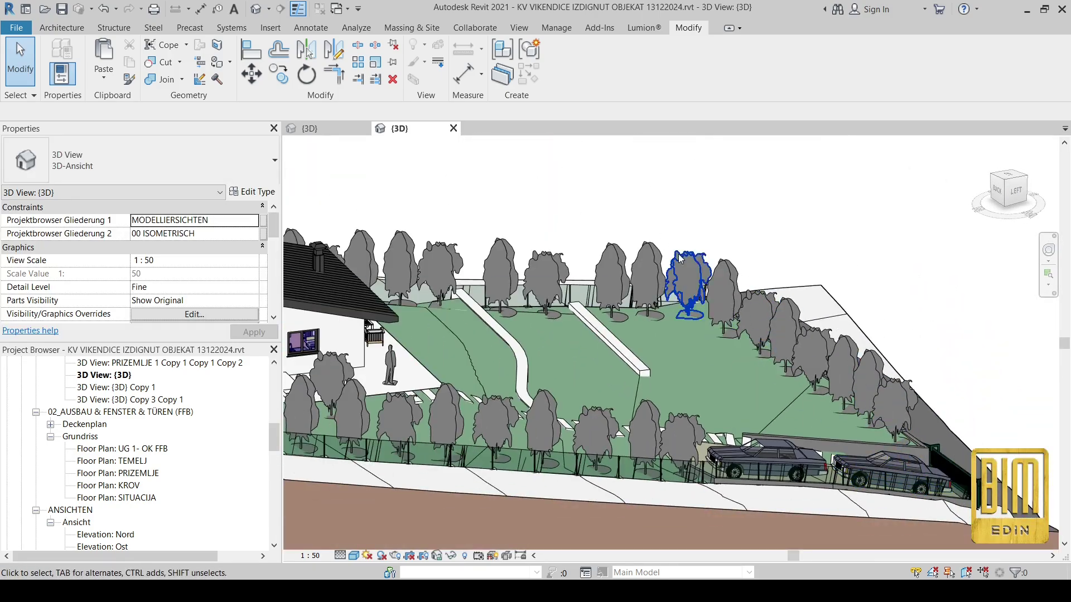
{"action": "left_click", "coordinate": [730, 292]}
{"action": "right_click", "coordinate": [729, 289]}
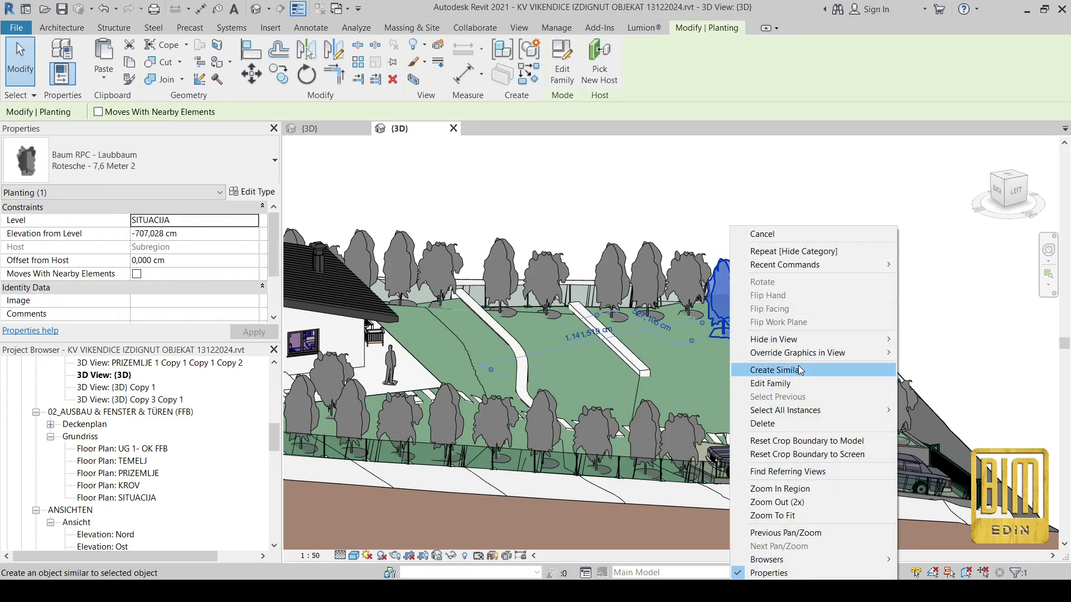
{"action": "mouse_move", "coordinate": [785, 341]}
{"action": "left_click", "coordinate": [931, 353]}
{"action": "scroll", "coordinate": [846, 426], "scroll_direction": "up", "scroll_amount": 8}
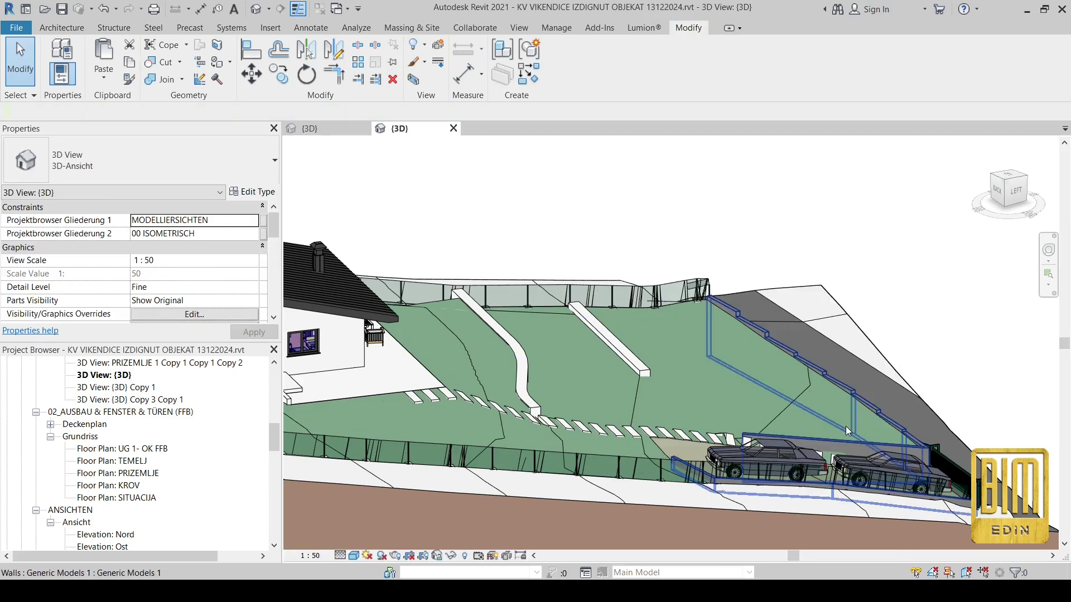
Examine the stepped wall along the road and the sloping site with the trees hidden.
{"action": "scroll", "coordinate": [620, 248], "scroll_direction": "up", "scroll_amount": 2}
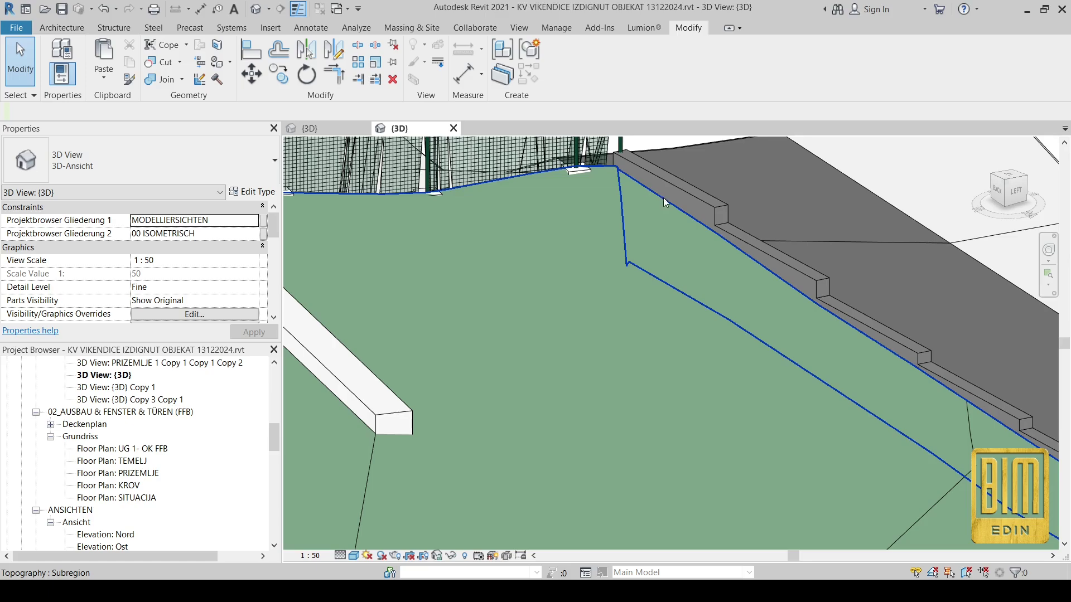
{"action": "scroll", "coordinate": [912, 380], "scroll_direction": "down", "scroll_amount": 3}
{"action": "middle_click_drag", "start_coordinate": [925, 397], "coordinate": [837, 463], "text": "shift"}
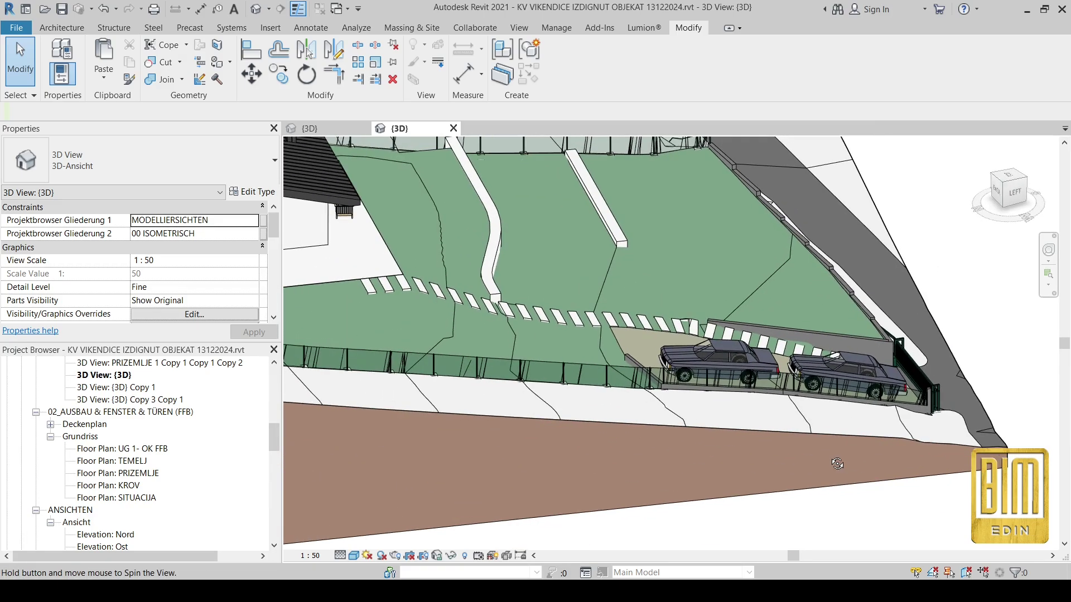
{"action": "scroll", "coordinate": [840, 339], "scroll_direction": "down", "scroll_amount": 3}
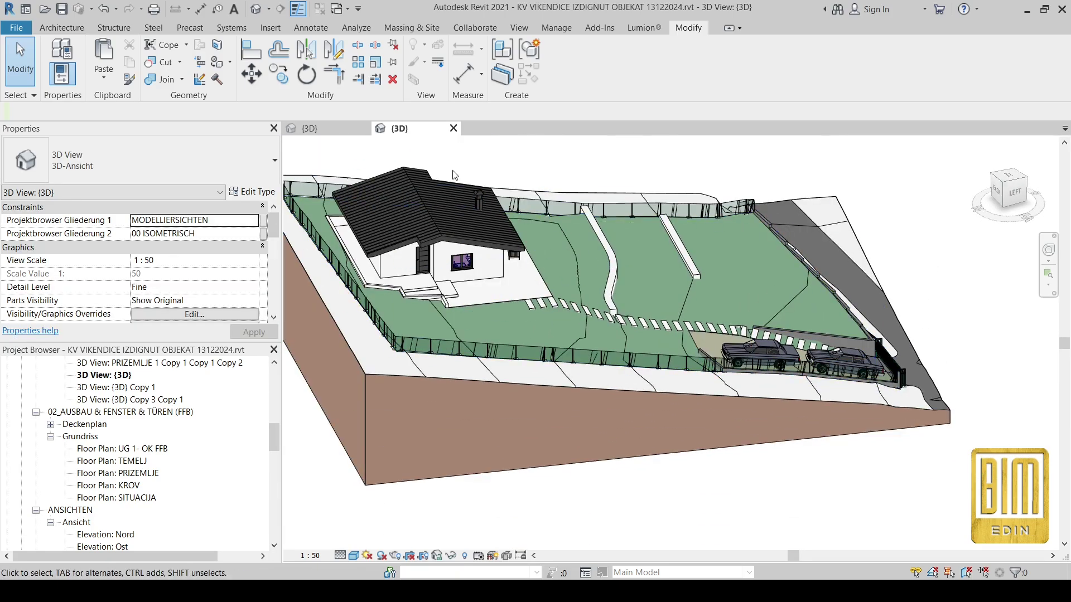
Switch to the 3D view of the KV VIKENDICE PJESACKA STAZA project and view the site from several sides.
{"action": "left_click", "coordinate": [333, 129]}
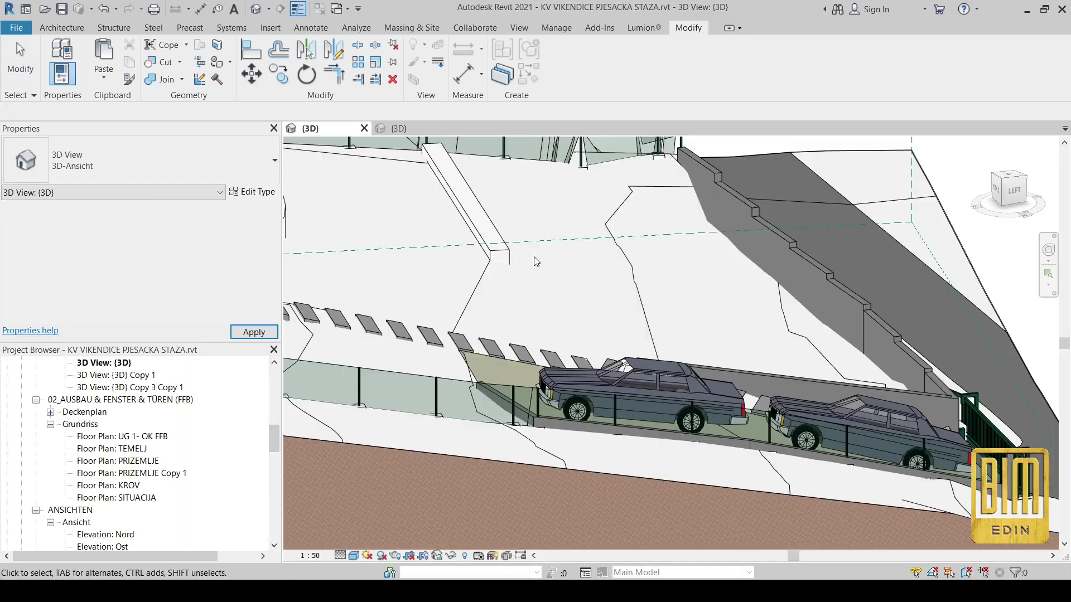
{"action": "middle_click_drag", "start_coordinate": [766, 364], "coordinate": [977, 398], "text": "shift"}
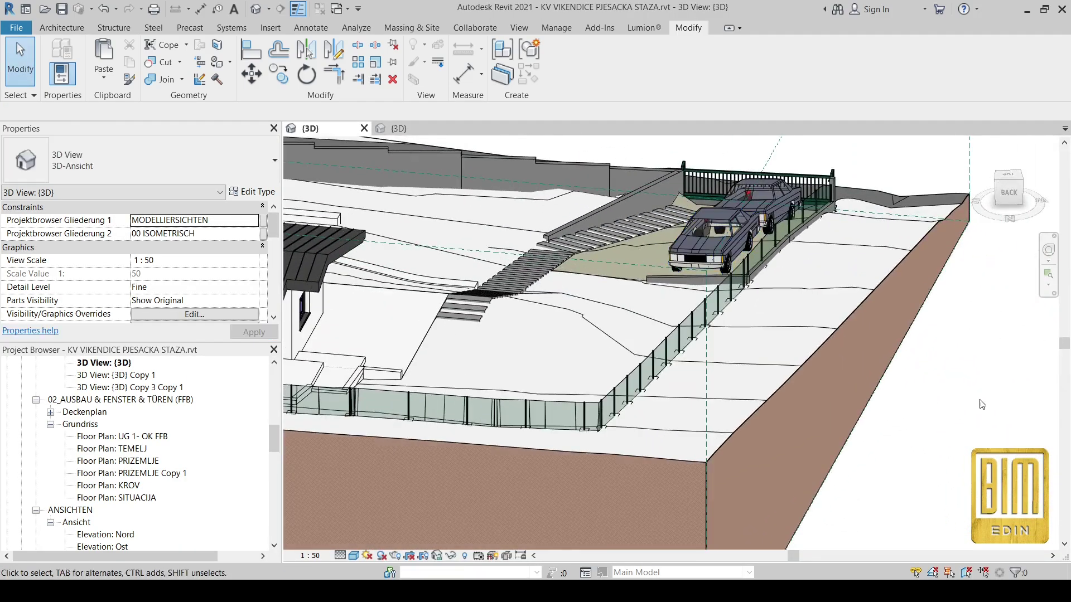
{"action": "scroll", "coordinate": [977, 397], "scroll_direction": "down", "scroll_amount": 3}
{"action": "middle_click_drag", "start_coordinate": [572, 384], "coordinate": [514, 437], "text": "shift"}
{"action": "scroll", "coordinate": [560, 326], "scroll_direction": "up", "scroll_amount": 4}
{"action": "scroll", "coordinate": [620, 302], "scroll_direction": "down", "scroll_amount": 3}
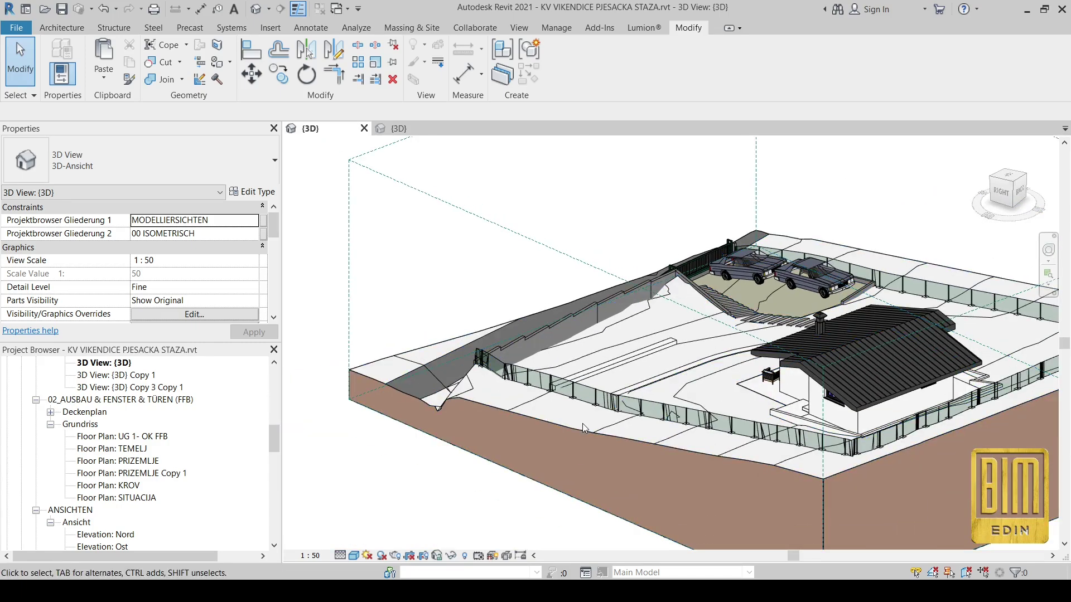
Inspect the terrain and the stepped in-place wall beside the entrance gate by selecting each and clearing the selection.
{"action": "left_click", "coordinate": [581, 433]}
{"action": "left_click", "coordinate": [413, 506]}
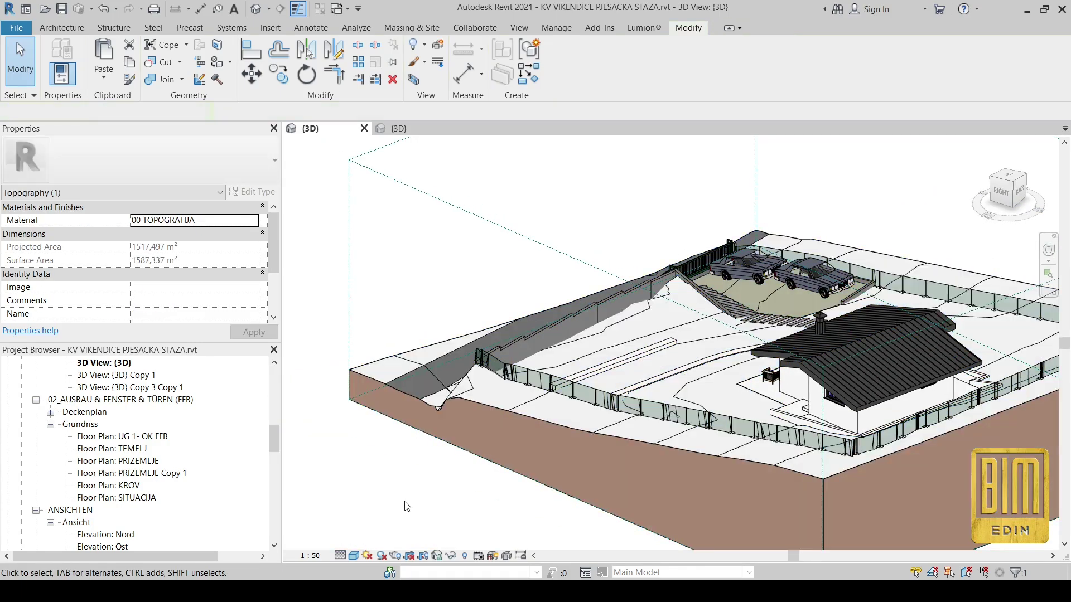
{"action": "middle_click_drag", "start_coordinate": [413, 506], "coordinate": [638, 503], "text": "shift"}
{"action": "scroll", "coordinate": [837, 346], "scroll_direction": "up", "scroll_amount": 5}
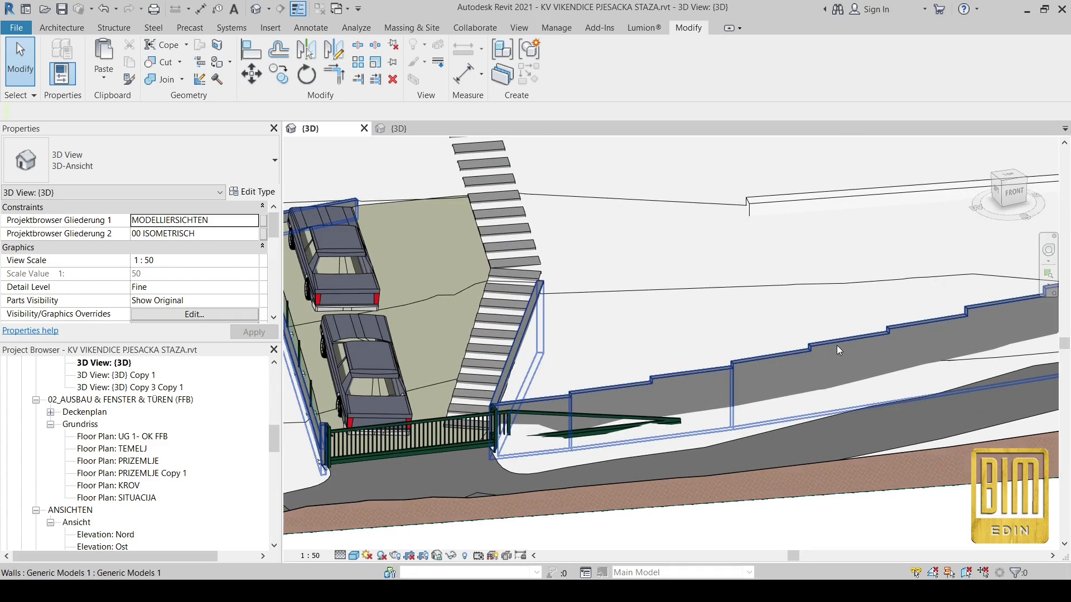
{"action": "left_click", "coordinate": [836, 346]}
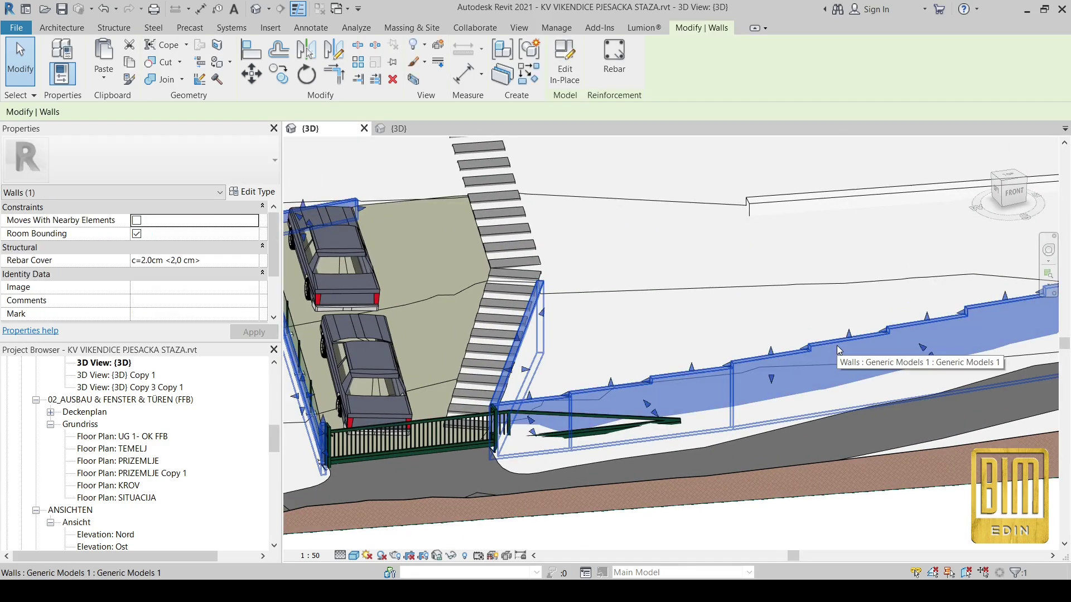
{"action": "left_click", "coordinate": [697, 487]}
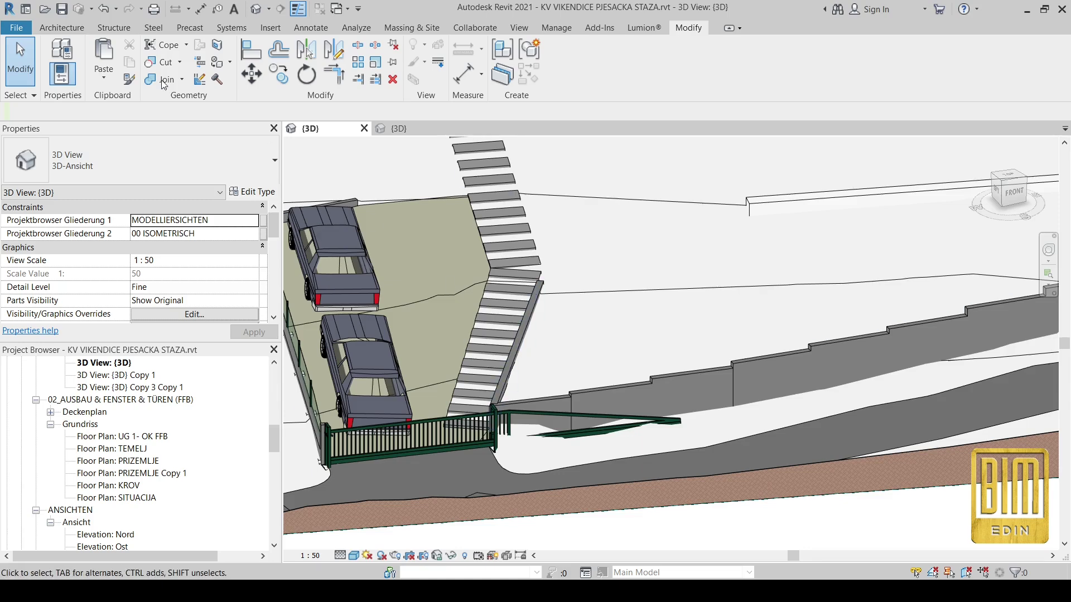
Create an in-place model component in the Walls category with the name Walls 1.
{"action": "left_click", "coordinate": [67, 31]}
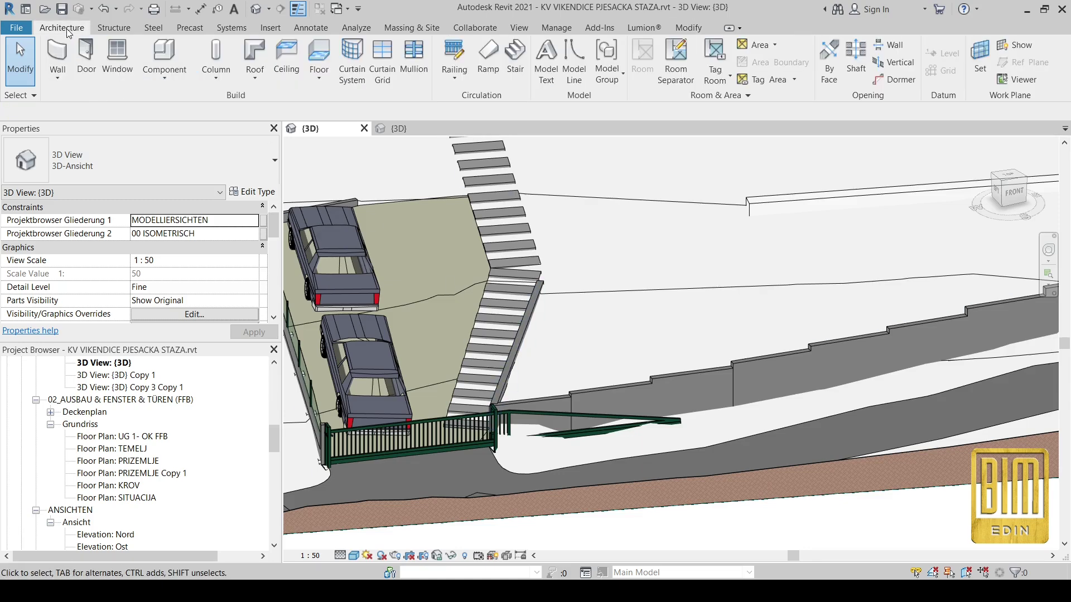
{"action": "left_click", "coordinate": [176, 81]}
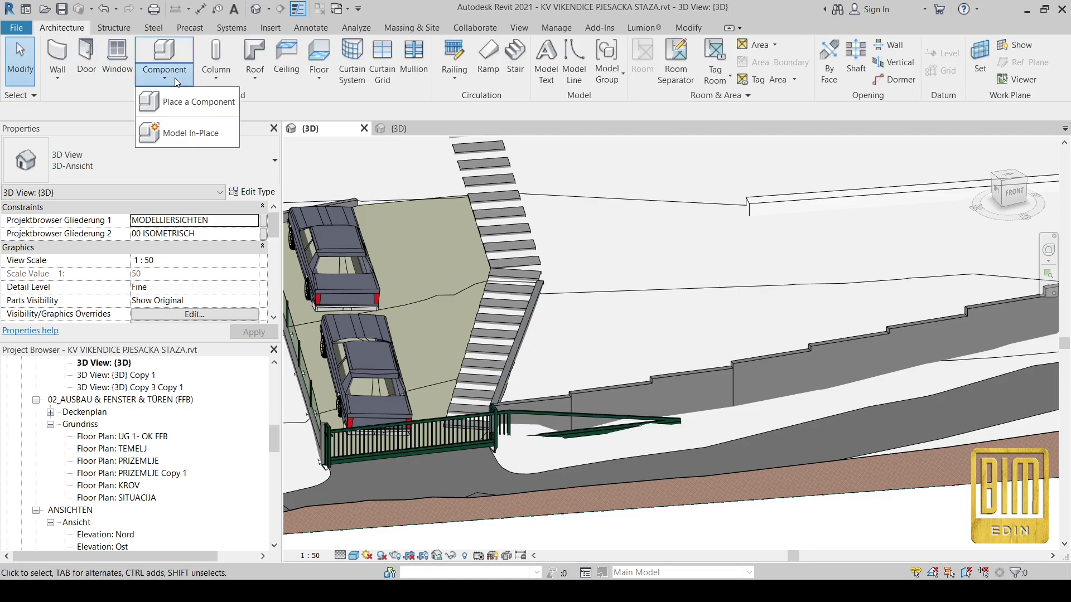
{"action": "left_click", "coordinate": [194, 140]}
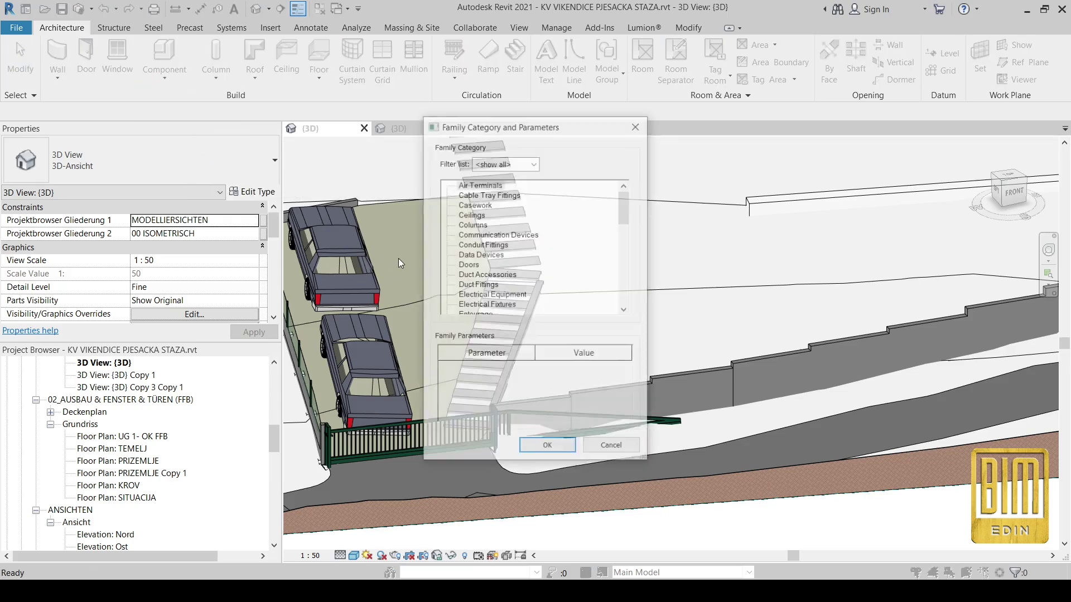
{"action": "scroll", "coordinate": [595, 265], "scroll_direction": "down", "scroll_amount": 4}
{"action": "scroll", "coordinate": [595, 266], "scroll_direction": "down", "scroll_amount": 7}
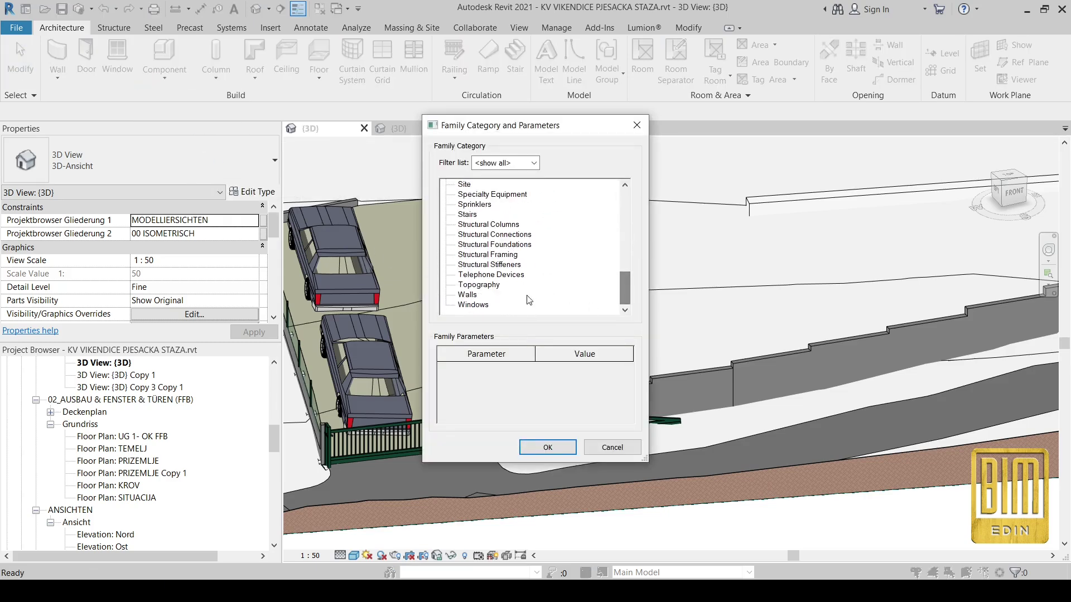
{"action": "left_click", "coordinate": [559, 447]}
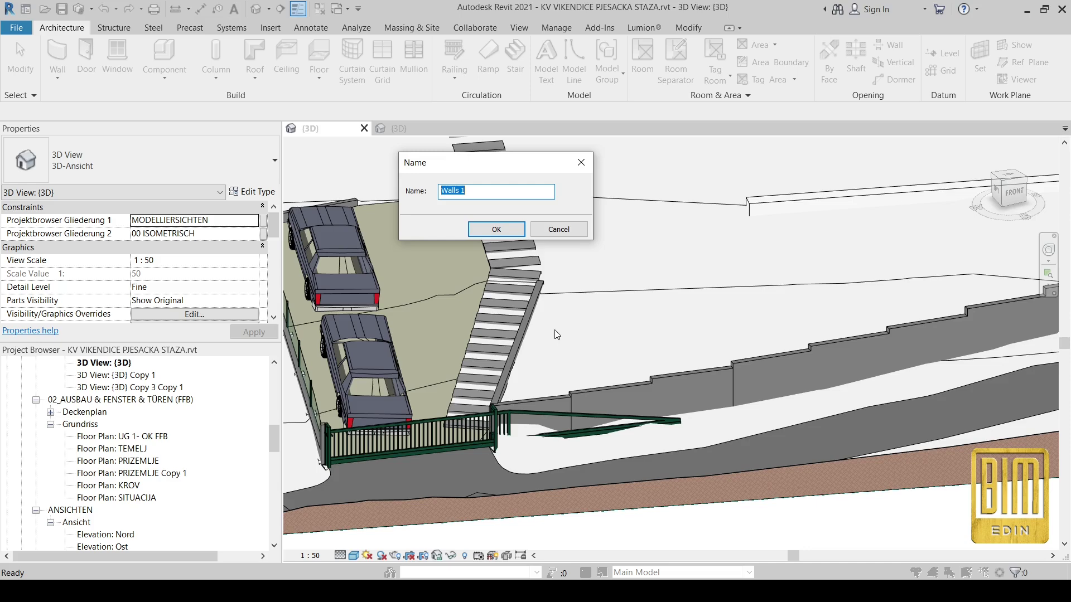
{"action": "left_click", "coordinate": [495, 224]}
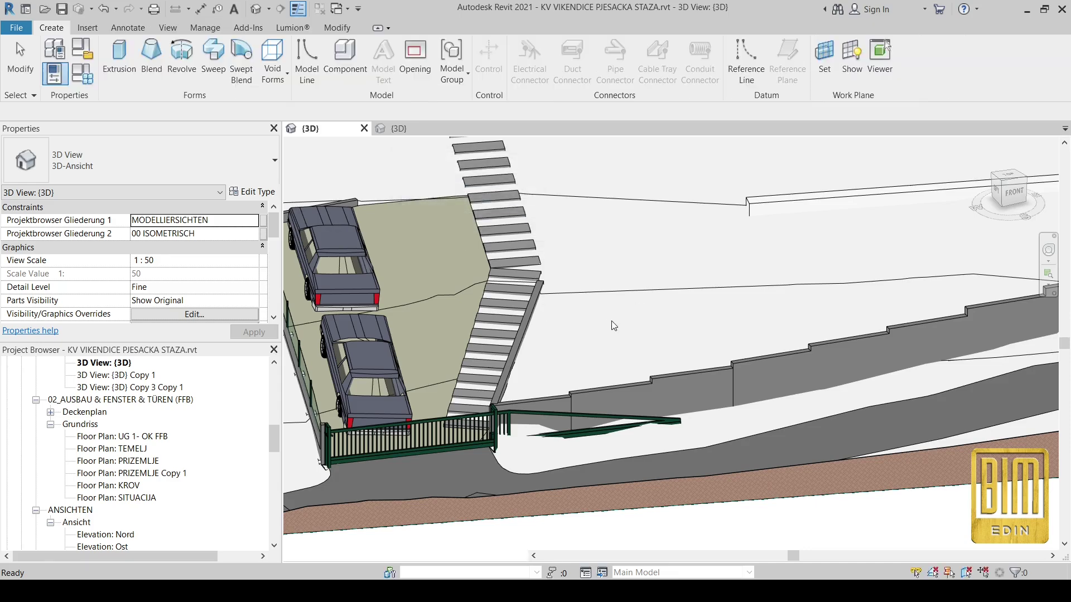
Set the work plane by picking the road-side face of the stepped wall.
{"action": "scroll", "coordinate": [772, 333], "scroll_direction": "down", "scroll_amount": 3}
{"action": "scroll", "coordinate": [830, 341], "scroll_direction": "up", "scroll_amount": 3}
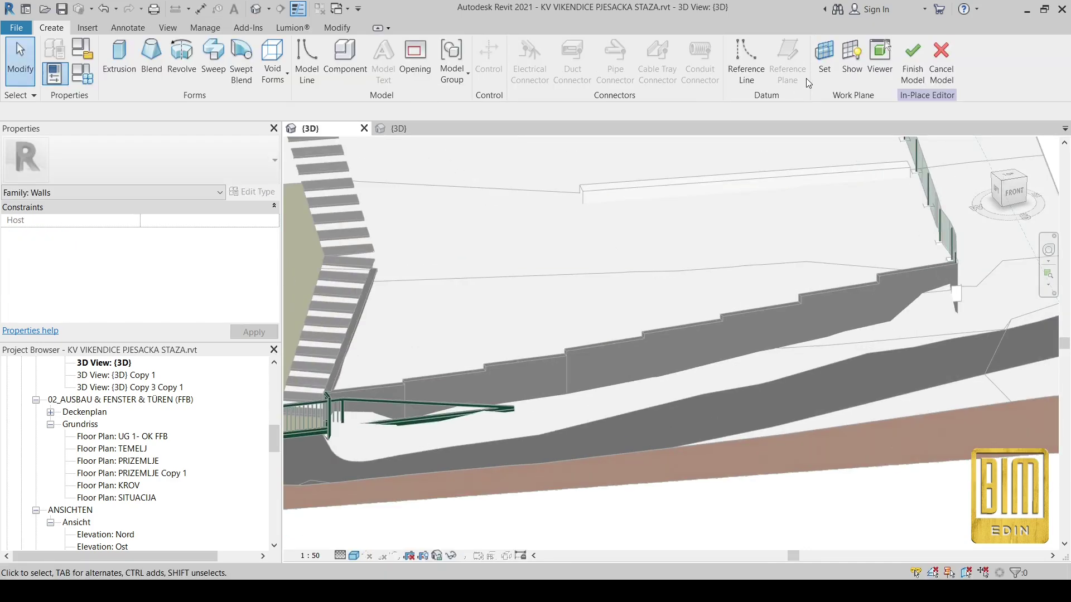
{"action": "left_click", "coordinate": [822, 64]}
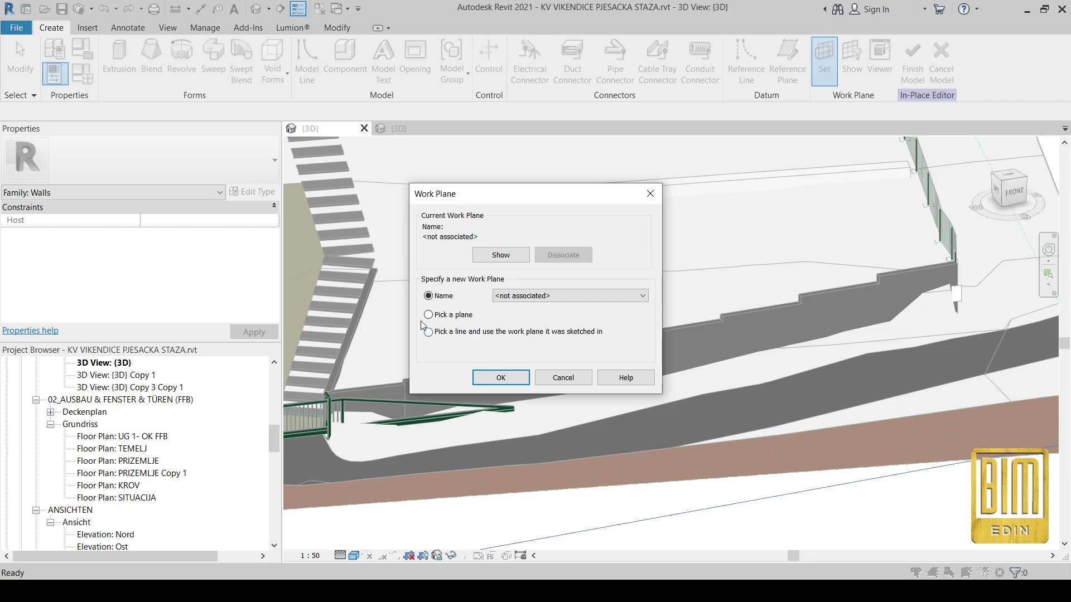
{"action": "left_click", "coordinate": [500, 378]}
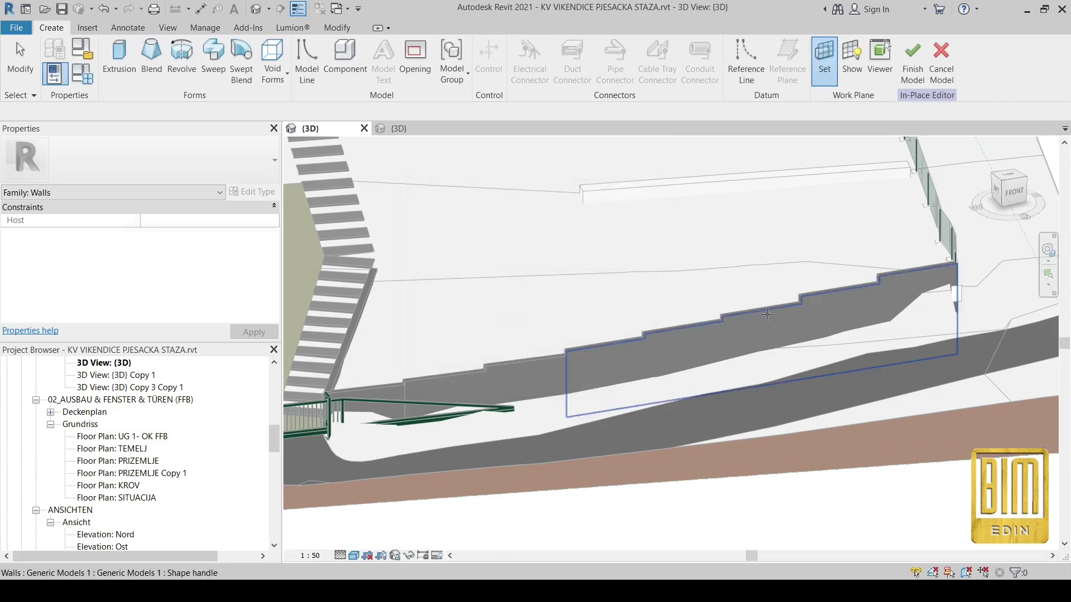
{"action": "scroll", "coordinate": [738, 303], "scroll_direction": "up", "scroll_amount": 5}
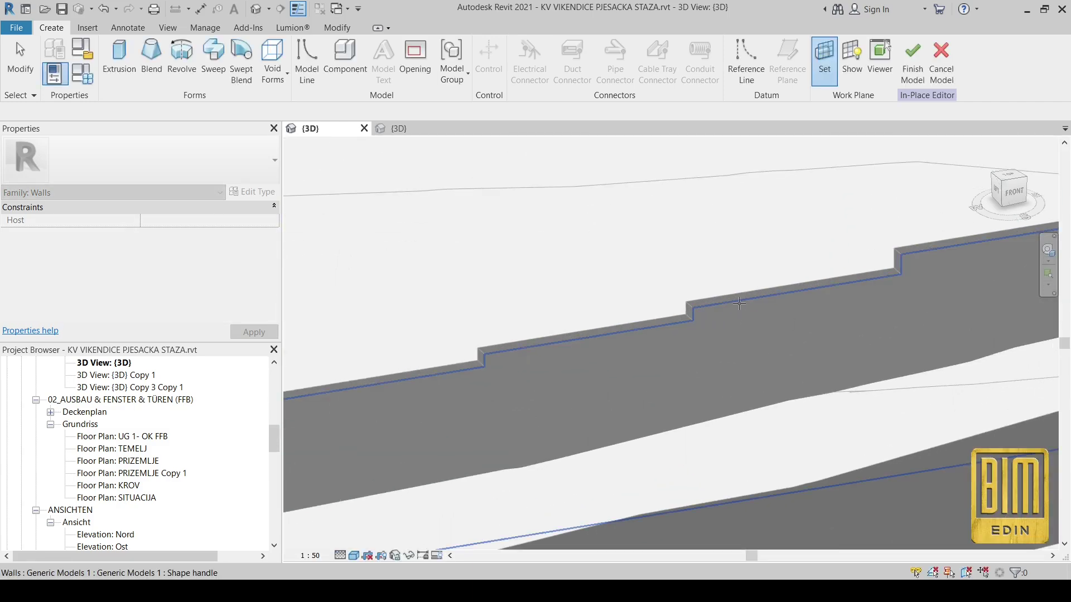
{"action": "key", "text": "Escape"}
Orient the view to the front, start an Extrusion and pick the stepped wall's face as its work plane.
{"action": "scroll", "coordinate": [622, 354], "scroll_direction": "down", "scroll_amount": 4}
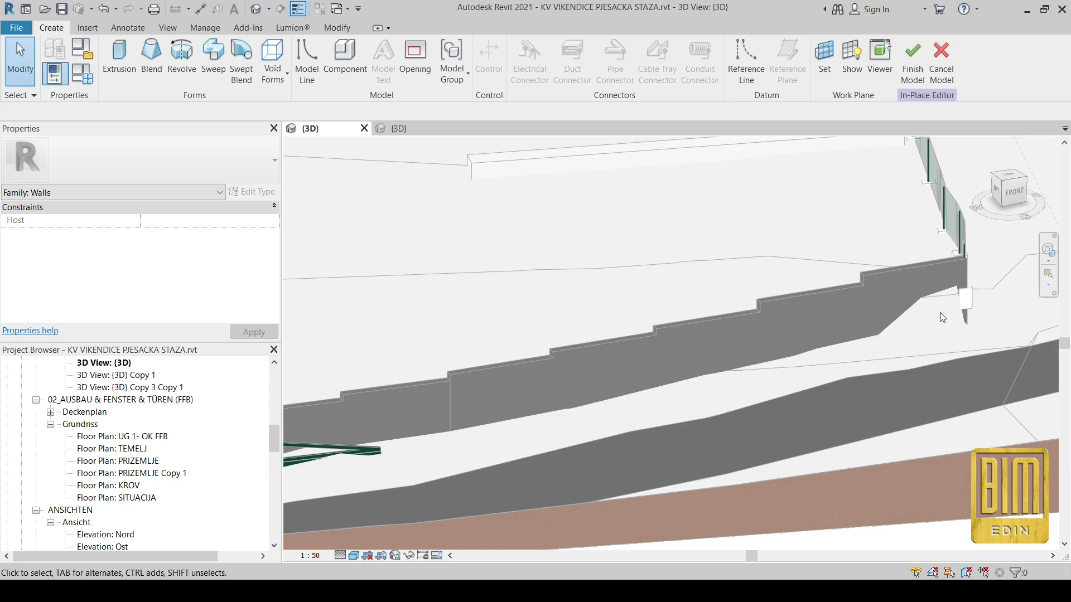
{"action": "left_click", "coordinate": [1018, 197]}
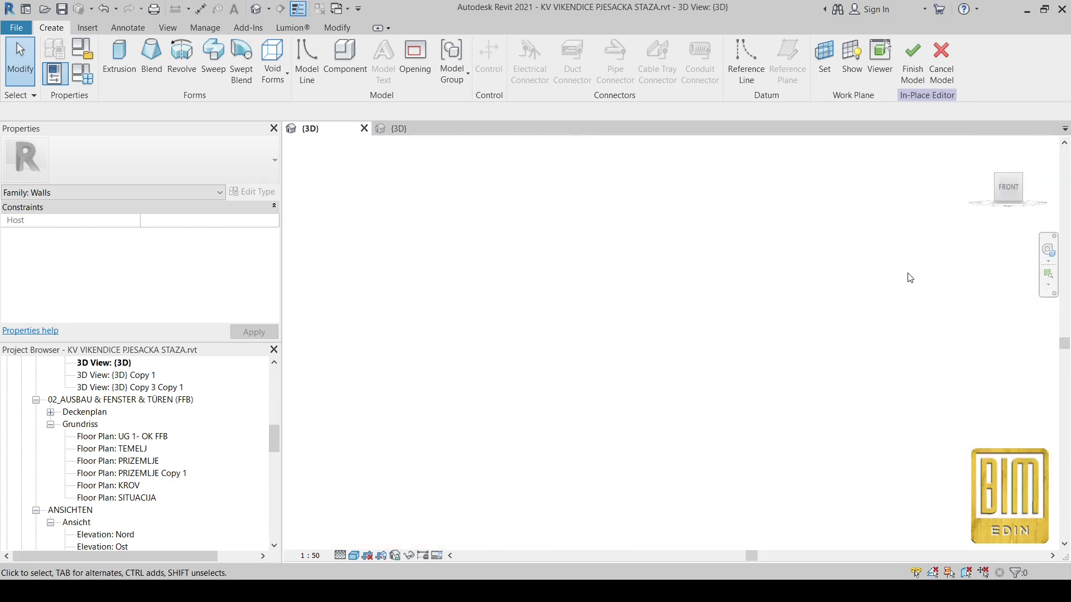
{"action": "scroll", "coordinate": [681, 364], "scroll_direction": "up", "scroll_amount": 8}
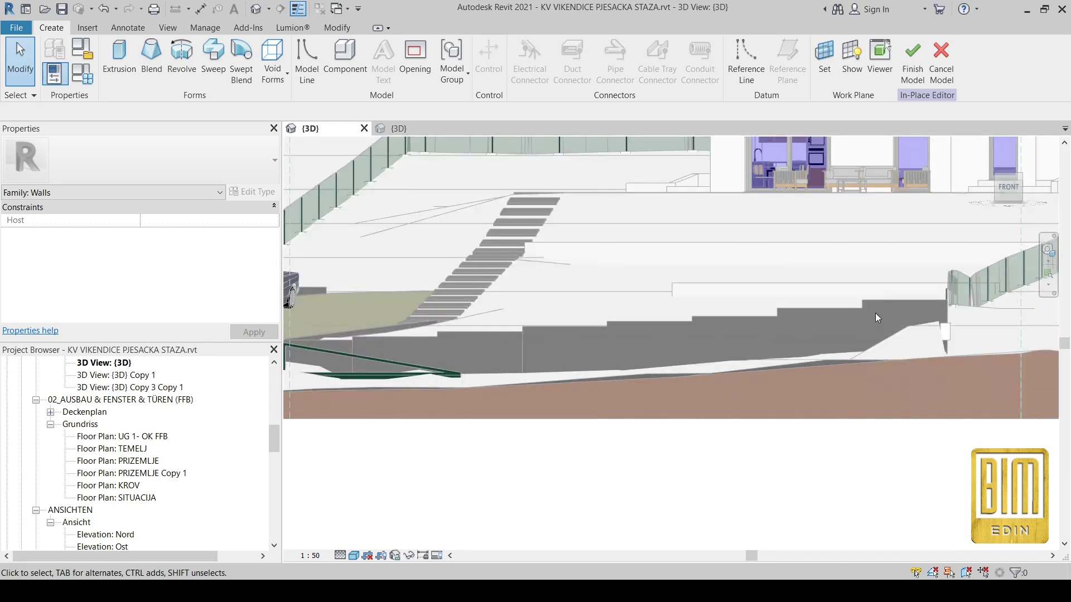
{"action": "scroll", "coordinate": [875, 314], "scroll_direction": "up", "scroll_amount": 4}
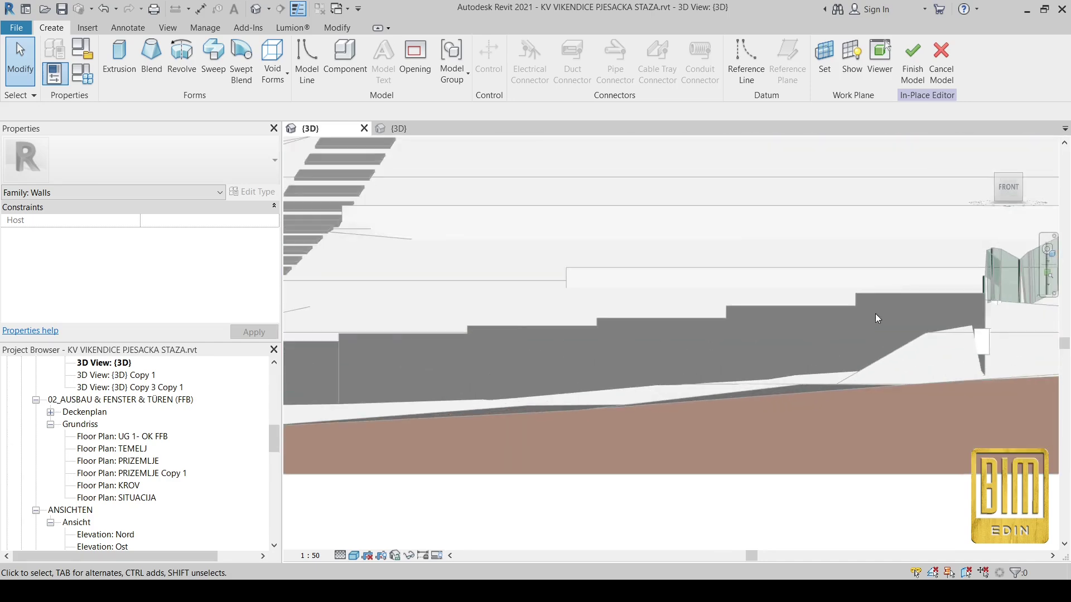
{"action": "left_click", "coordinate": [120, 58]}
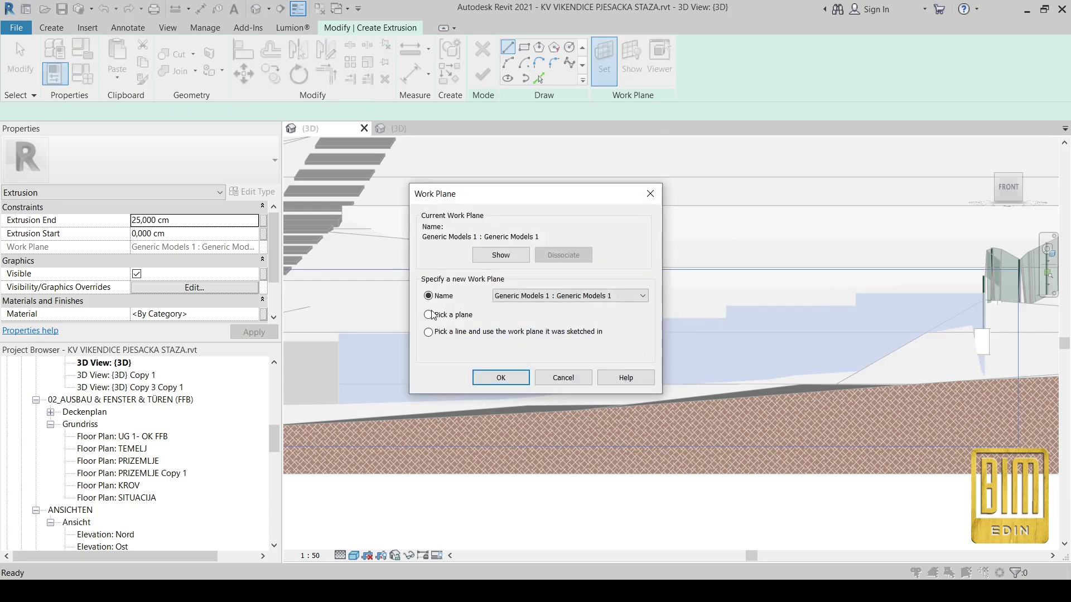
{"action": "left_click", "coordinate": [496, 378]}
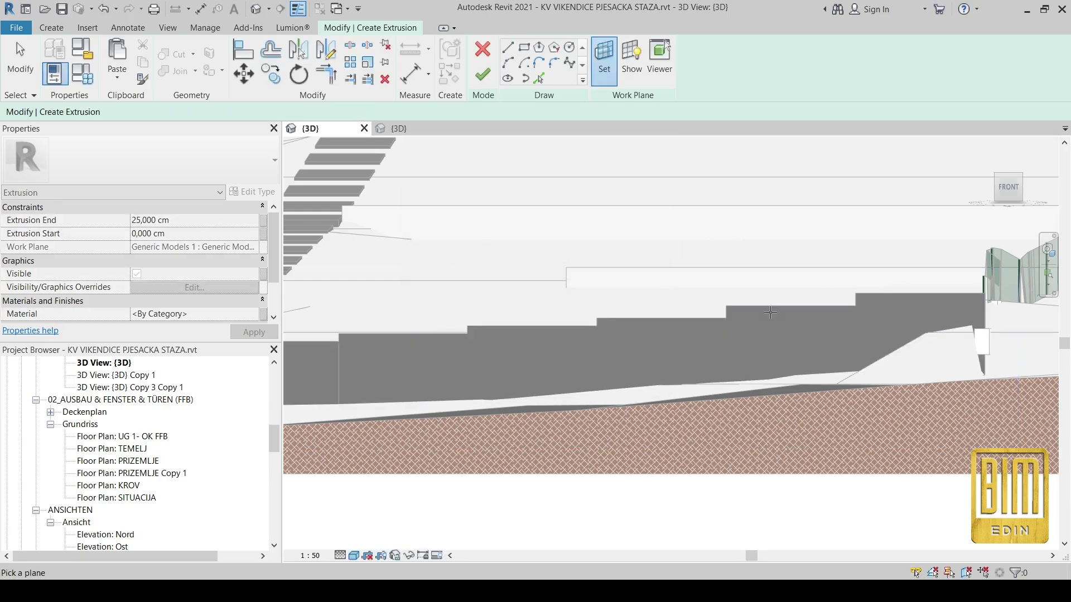
{"action": "left_click", "coordinate": [837, 314]}
Draw the first sloped sketch line on the stepped wall's face, from its high end by the fence down to beneath a step.
{"action": "scroll", "coordinate": [987, 290], "scroll_direction": "up", "scroll_amount": 5}
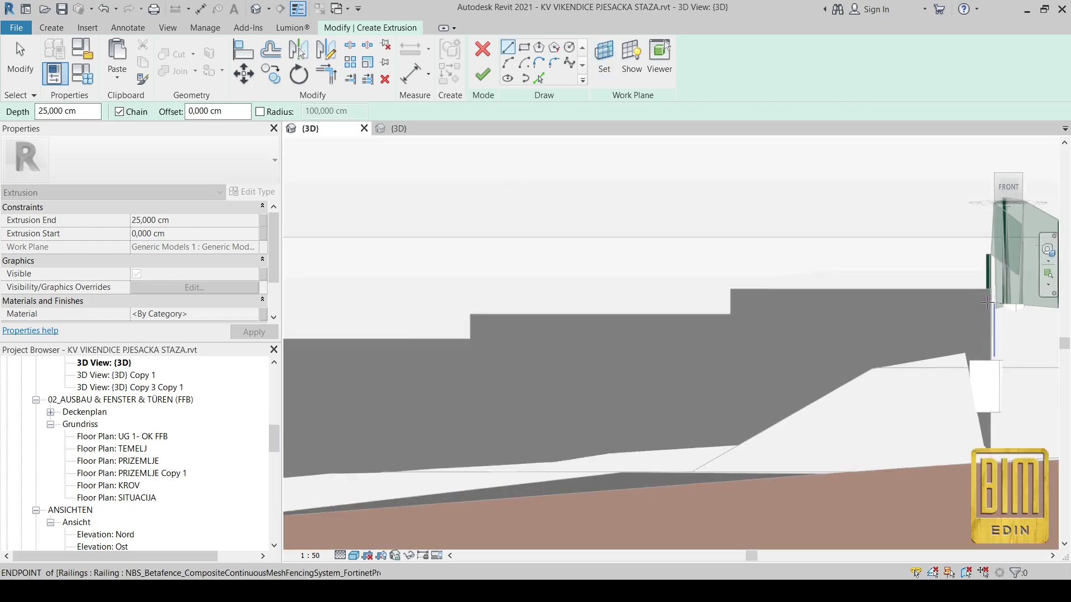
{"action": "left_click", "coordinate": [989, 290]}
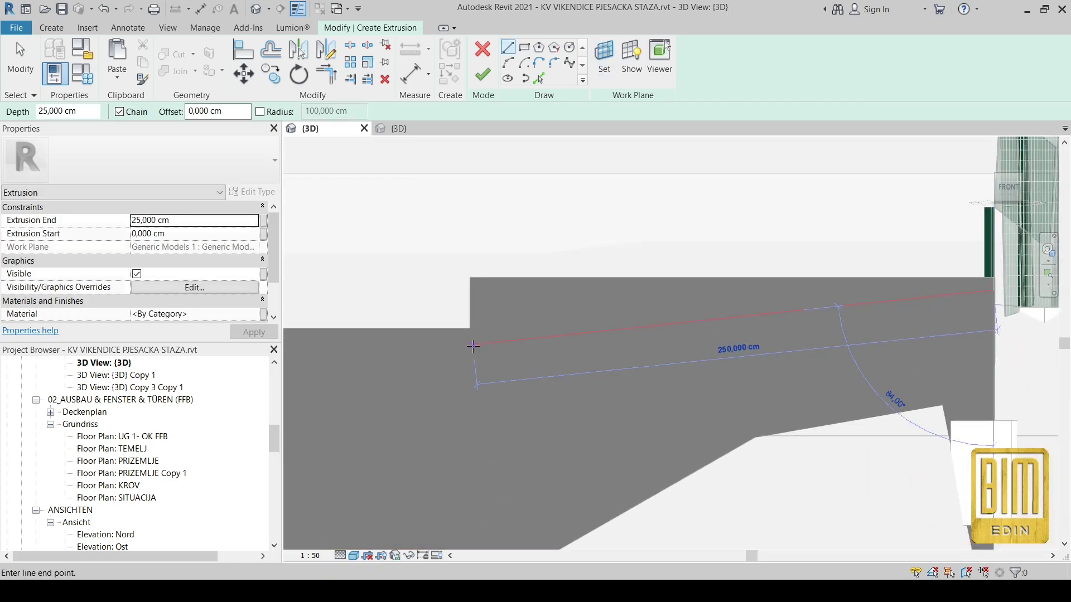
{"action": "scroll", "coordinate": [462, 346], "scroll_direction": "down", "scroll_amount": 4}
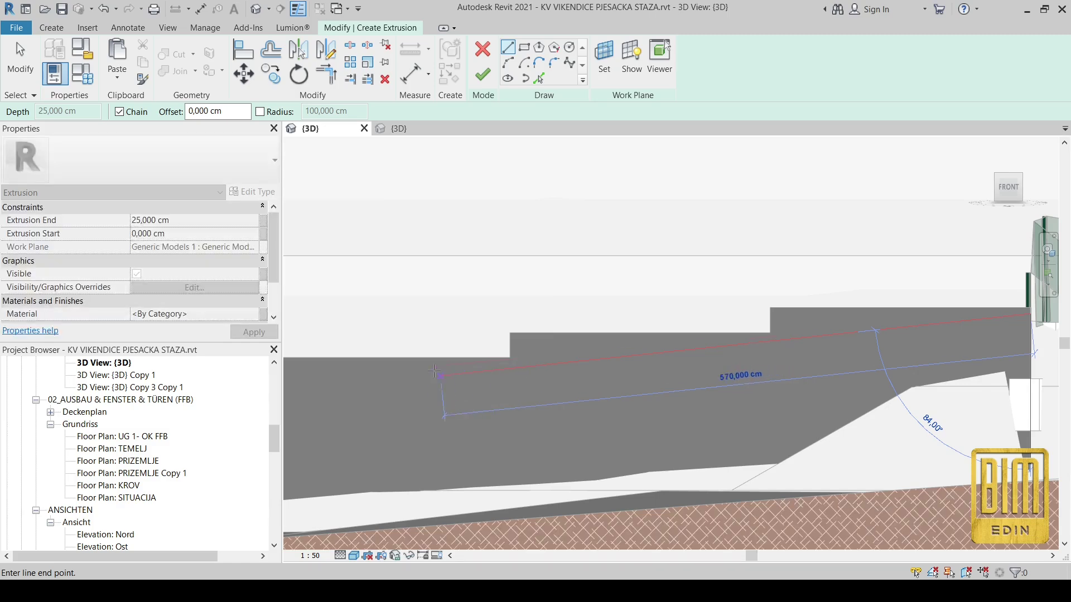
{"action": "middle_click_drag", "start_coordinate": [435, 372], "coordinate": [384, 388]}
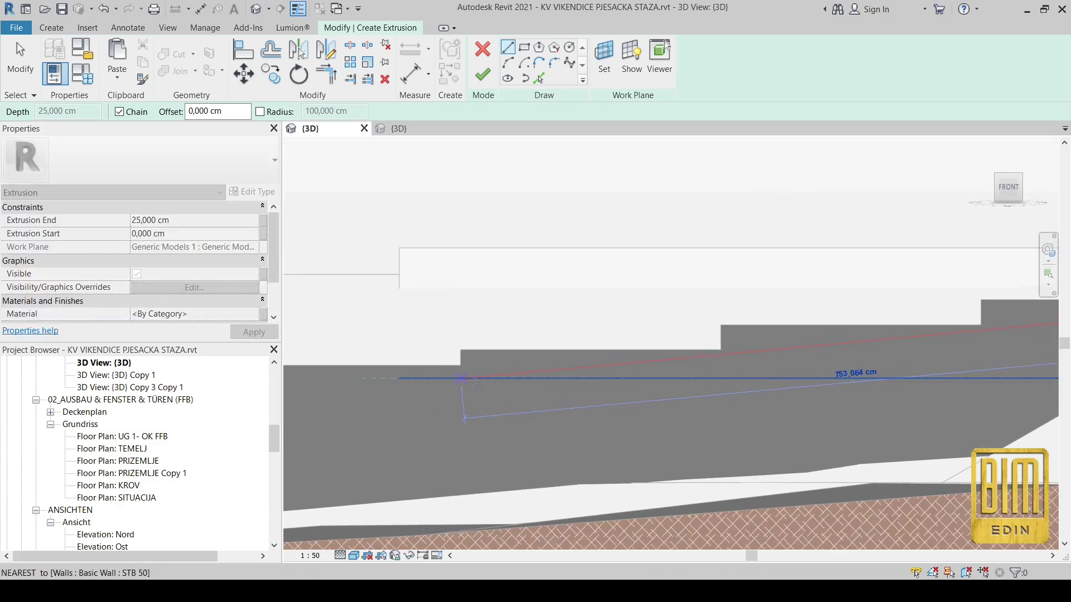
{"action": "scroll", "coordinate": [948, 335], "scroll_direction": "up", "scroll_amount": 3}
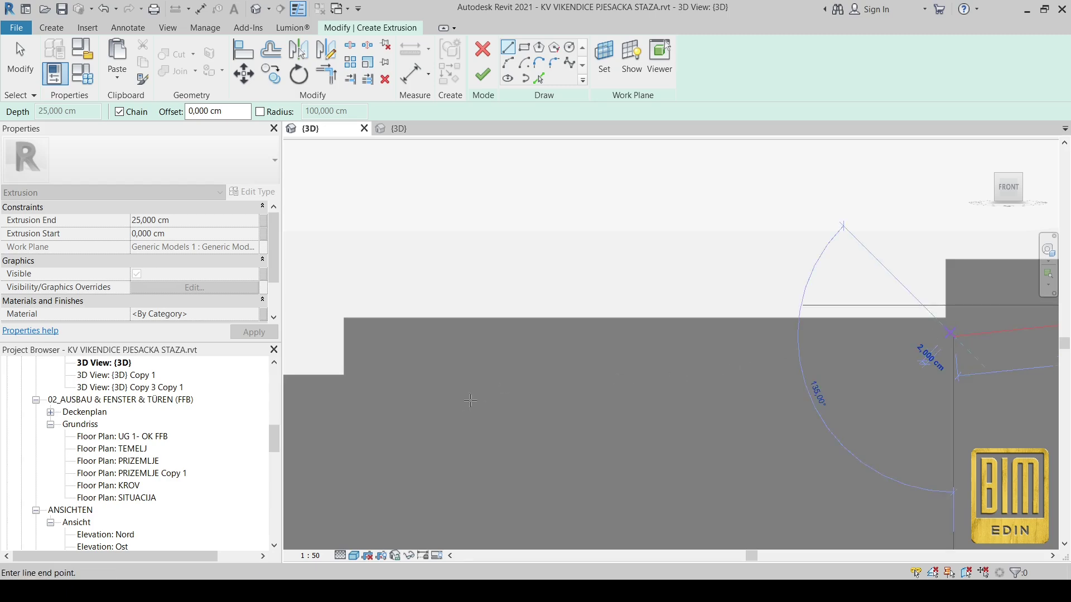
{"action": "middle_click_drag", "start_coordinate": [421, 408], "coordinate": [717, 373]}
{"action": "scroll", "coordinate": [645, 353], "scroll_direction": "up", "scroll_amount": 2}
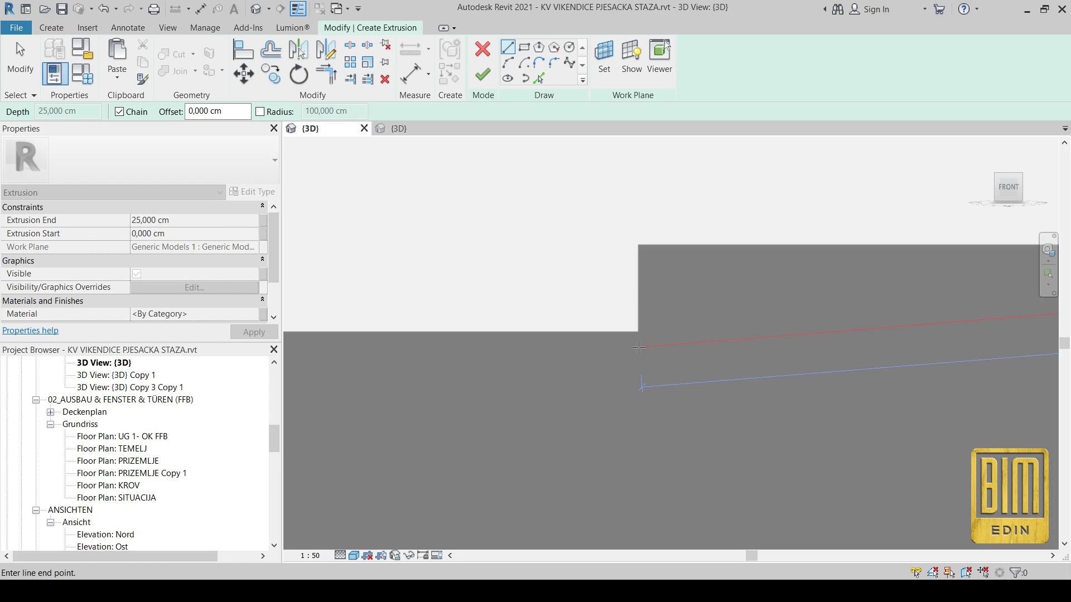
Continue the chain of sloped lines beneath the lower steps, ending at the vertical joint in the wall.
{"action": "scroll", "coordinate": [932, 369], "scroll_direction": "down", "scroll_amount": 5}
{"action": "scroll", "coordinate": [677, 383], "scroll_direction": "up", "scroll_amount": 4}
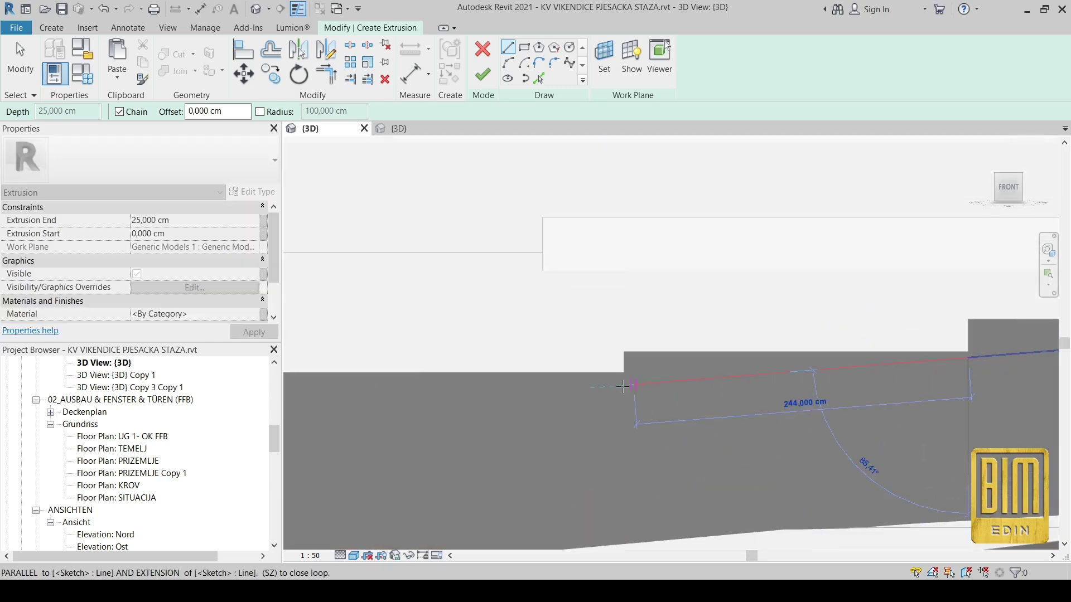
{"action": "scroll", "coordinate": [625, 370], "scroll_direction": "up", "scroll_amount": 2}
{"action": "scroll", "coordinate": [632, 370], "scroll_direction": "up", "scroll_amount": 1}
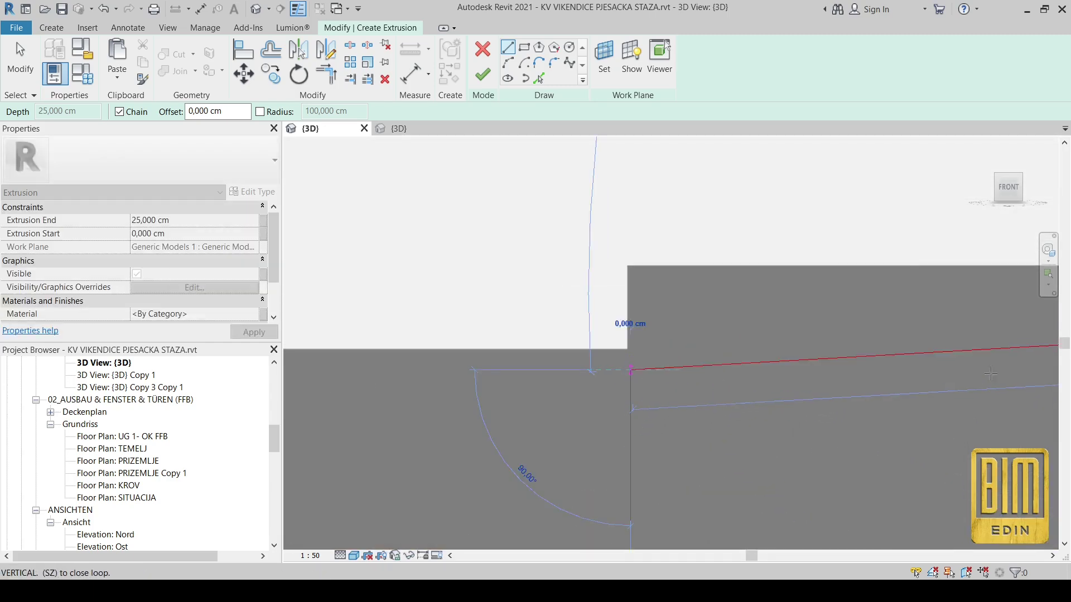
{"action": "scroll", "coordinate": [628, 379], "scroll_direction": "down", "scroll_amount": 4}
{"action": "middle_click_drag", "start_coordinate": [487, 433], "coordinate": [646, 420]}
{"action": "scroll", "coordinate": [481, 401], "scroll_direction": "up", "scroll_amount": 2}
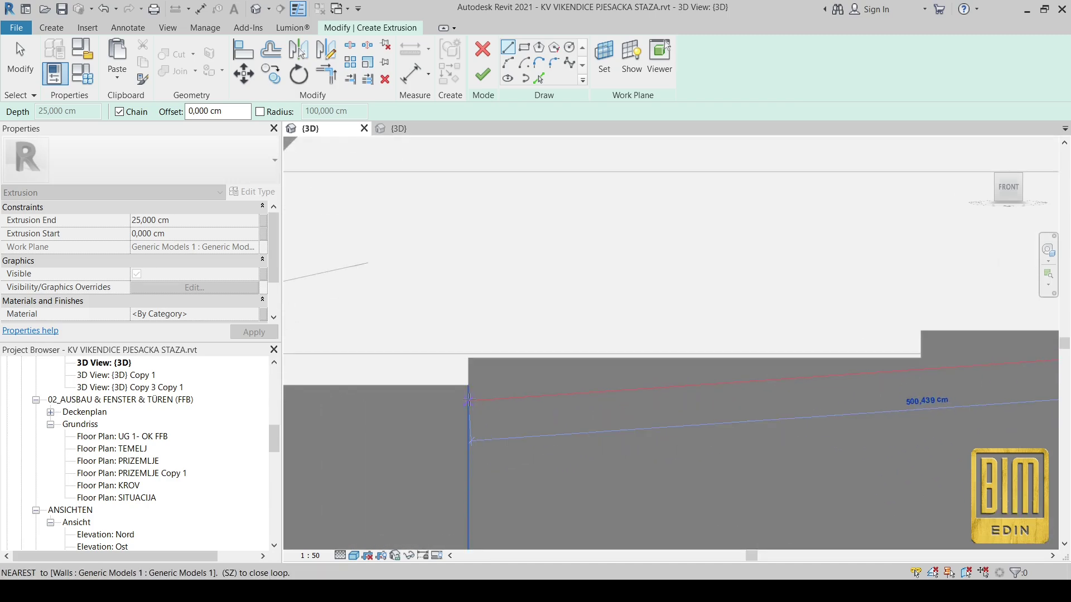
{"action": "left_click", "coordinate": [470, 397]}
{"action": "scroll", "coordinate": [471, 413], "scroll_direction": "up", "scroll_amount": 4}
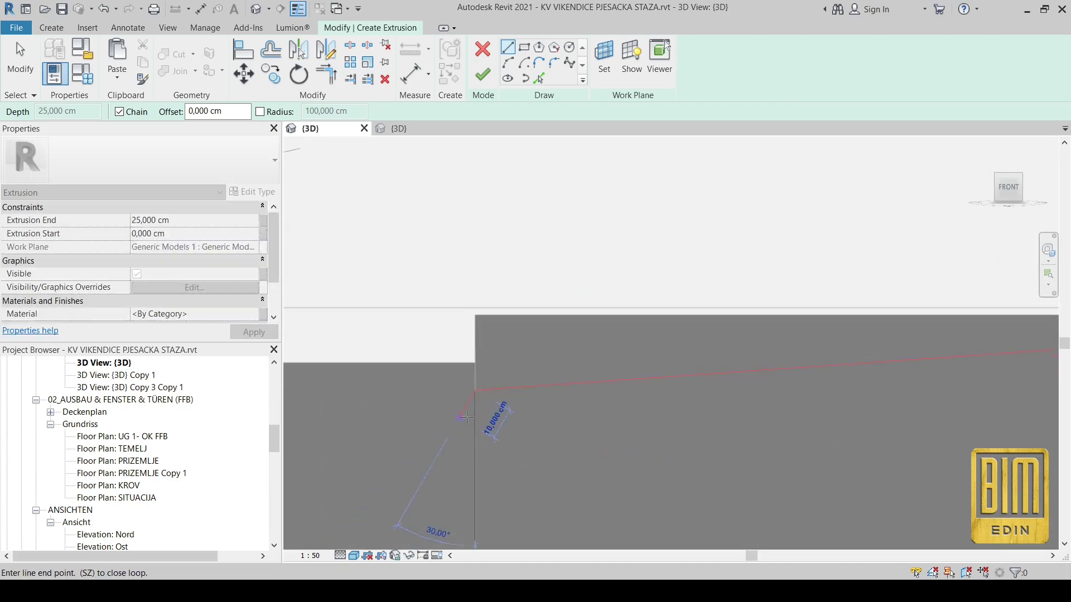
Pick each sloped sketch line with a 5 cm offset to create parallel copies below them.
{"action": "left_click", "coordinate": [543, 76]}
{"action": "left_click_drag", "start_coordinate": [182, 112], "coordinate": [144, 111]}
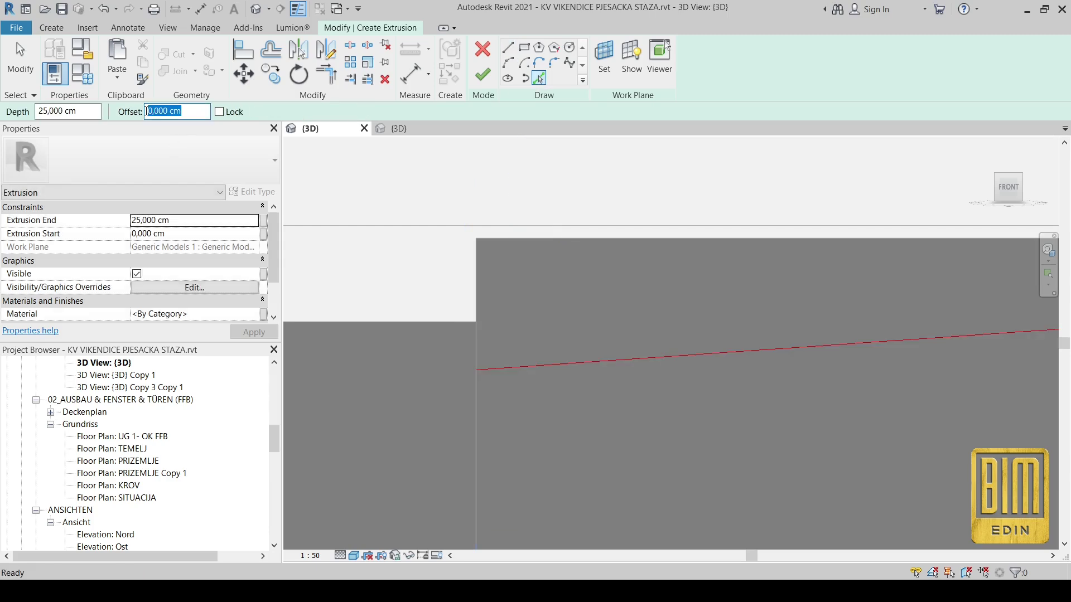
{"action": "type", "text": "5"}
{"action": "left_click", "coordinate": [600, 368]}
{"action": "scroll", "coordinate": [433, 369], "scroll_direction": "down", "scroll_amount": 5}
{"action": "middle_click_drag", "start_coordinate": [833, 370], "coordinate": [348, 376]}
{"action": "scroll", "coordinate": [657, 334], "scroll_direction": "up", "scroll_amount": 2}
{"action": "left_click", "coordinate": [657, 324]}
{"action": "middle_click_drag", "start_coordinate": [871, 344], "coordinate": [449, 366]}
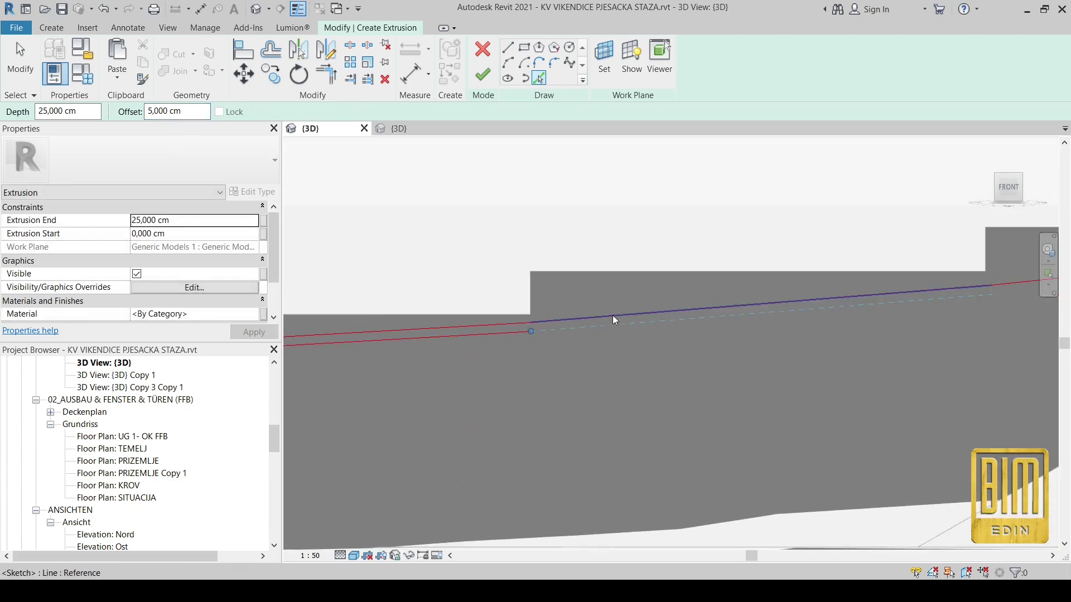
{"action": "left_click", "coordinate": [614, 319]}
{"action": "middle_click_drag", "start_coordinate": [931, 356], "coordinate": [671, 370]}
{"action": "middle_click_drag", "start_coordinate": [931, 322], "coordinate": [697, 340]}
Pick the vertical wall edges at both ends of the sloped lines with the 5 cm offset outwards.
{"action": "scroll", "coordinate": [946, 283], "scroll_direction": "up", "scroll_amount": 4}
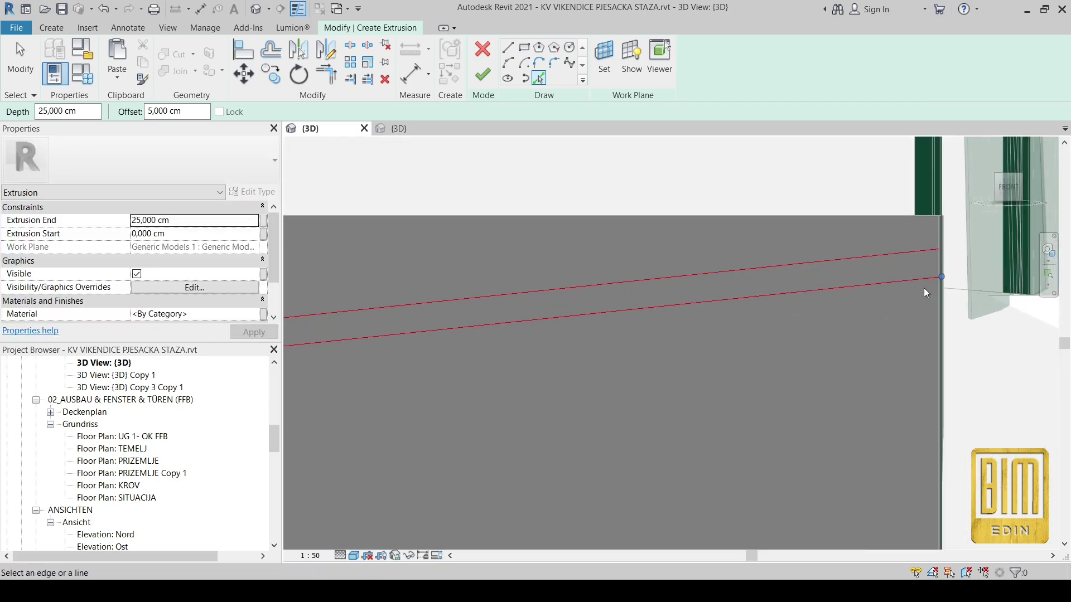
{"action": "scroll", "coordinate": [920, 287], "scroll_direction": "down", "scroll_amount": 4}
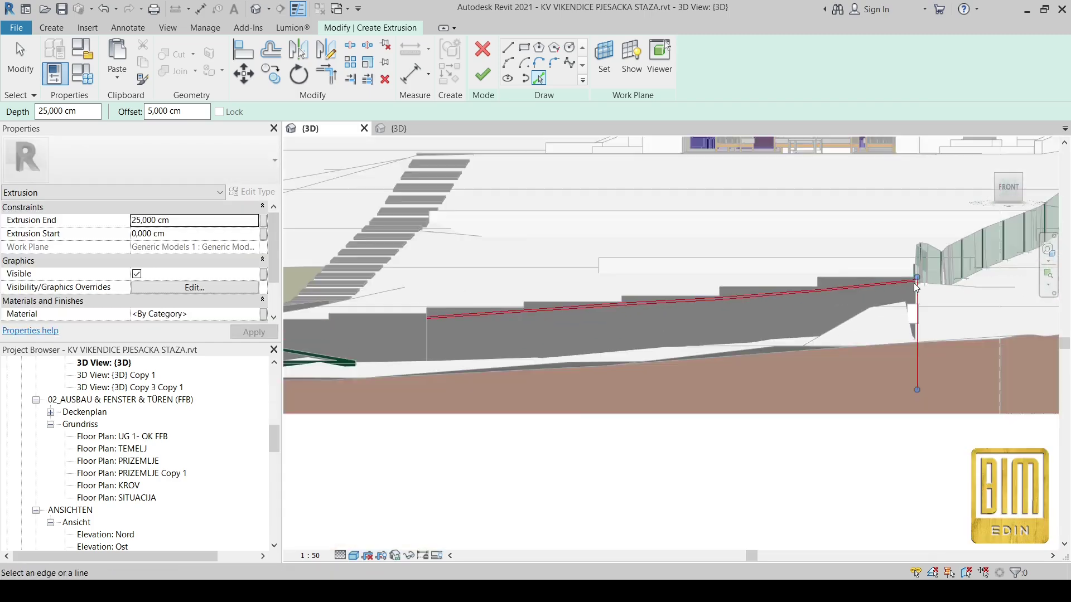
{"action": "scroll", "coordinate": [453, 307], "scroll_direction": "up", "scroll_amount": 2}
{"action": "scroll", "coordinate": [454, 308], "scroll_direction": "up", "scroll_amount": 1}
{"action": "left_click", "coordinate": [524, 327]}
{"action": "scroll", "coordinate": [569, 321], "scroll_direction": "up", "scroll_amount": 2}
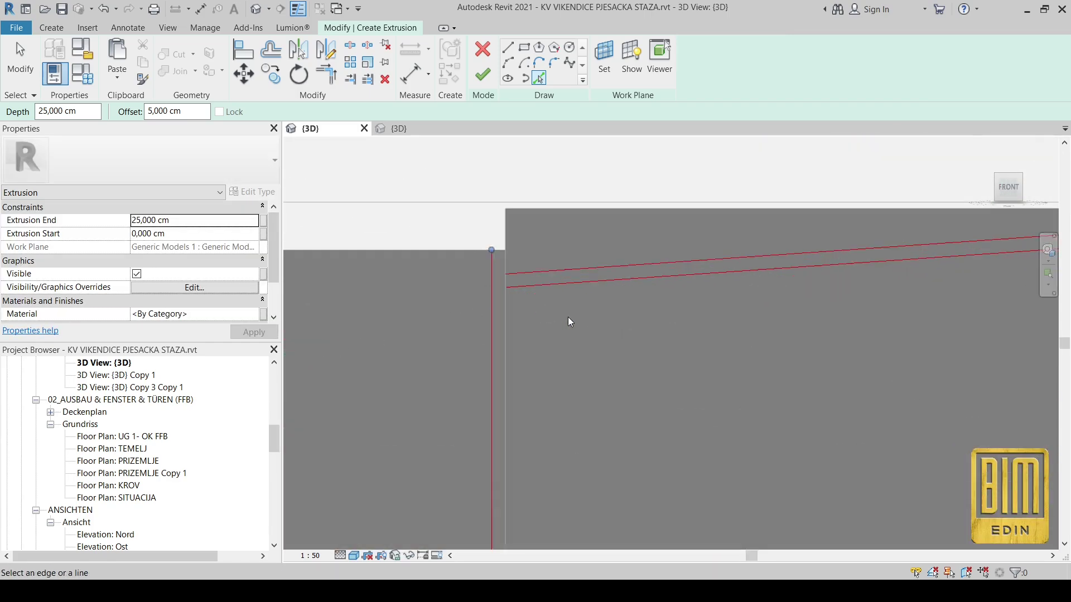
Trim the sloped and vertical lines to corners at both ends, closing the thin sloped profile.
{"action": "left_click", "coordinate": [326, 73]}
{"action": "left_click", "coordinate": [507, 263]}
{"action": "left_click", "coordinate": [479, 288]}
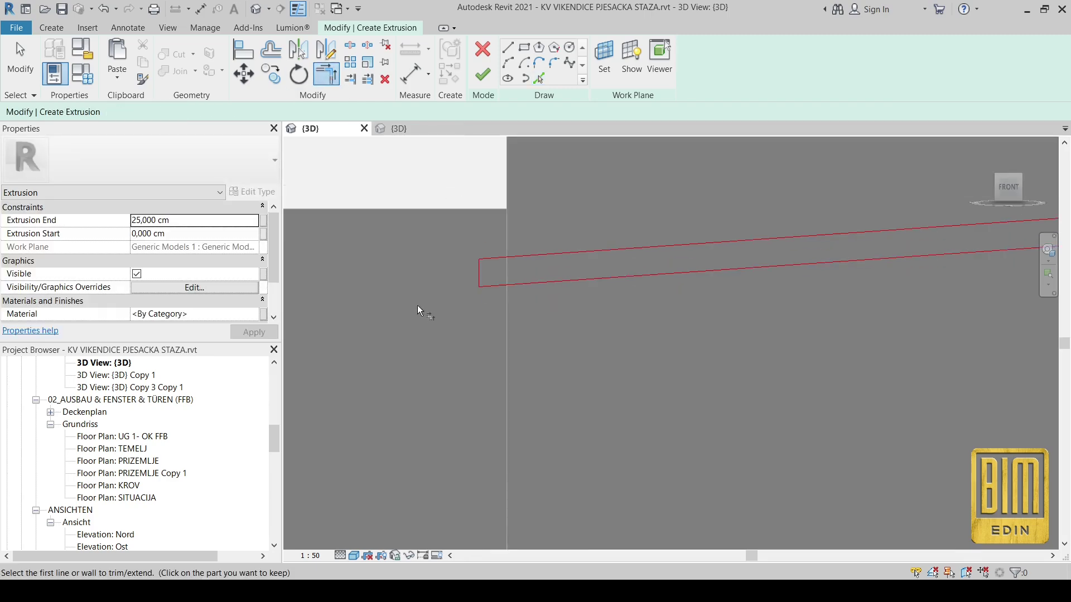
{"action": "scroll", "coordinate": [419, 310], "scroll_direction": "down", "scroll_amount": 3}
{"action": "scroll", "coordinate": [860, 271], "scroll_direction": "up", "scroll_amount": 5}
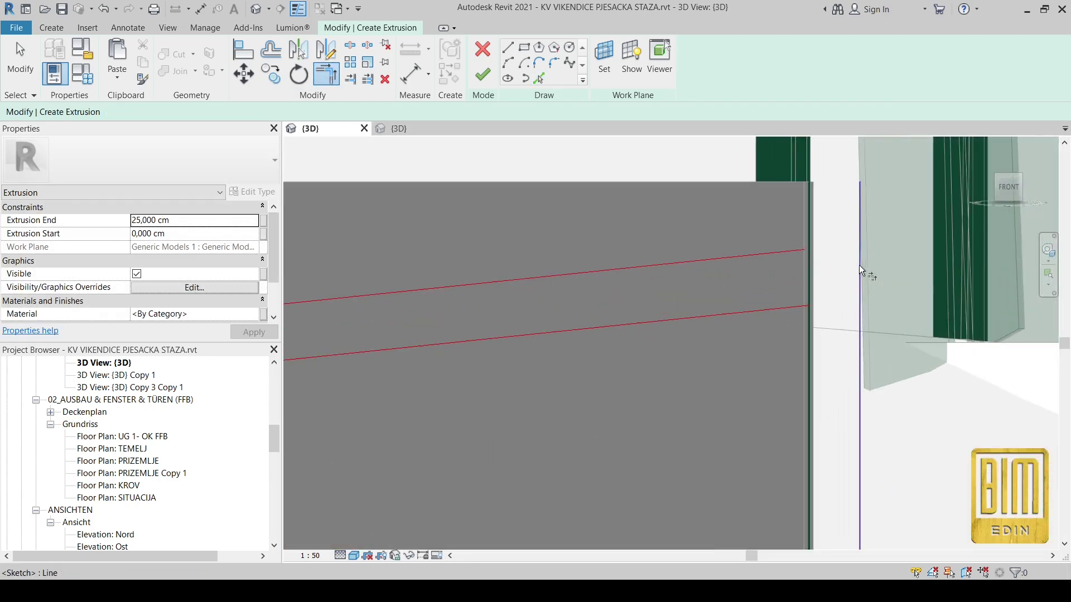
{"action": "left_click", "coordinate": [860, 272]}
{"action": "left_click", "coordinate": [784, 262]}
{"action": "left_click", "coordinate": [792, 305]}
{"action": "scroll", "coordinate": [796, 306], "scroll_direction": "down", "scroll_amount": 5}
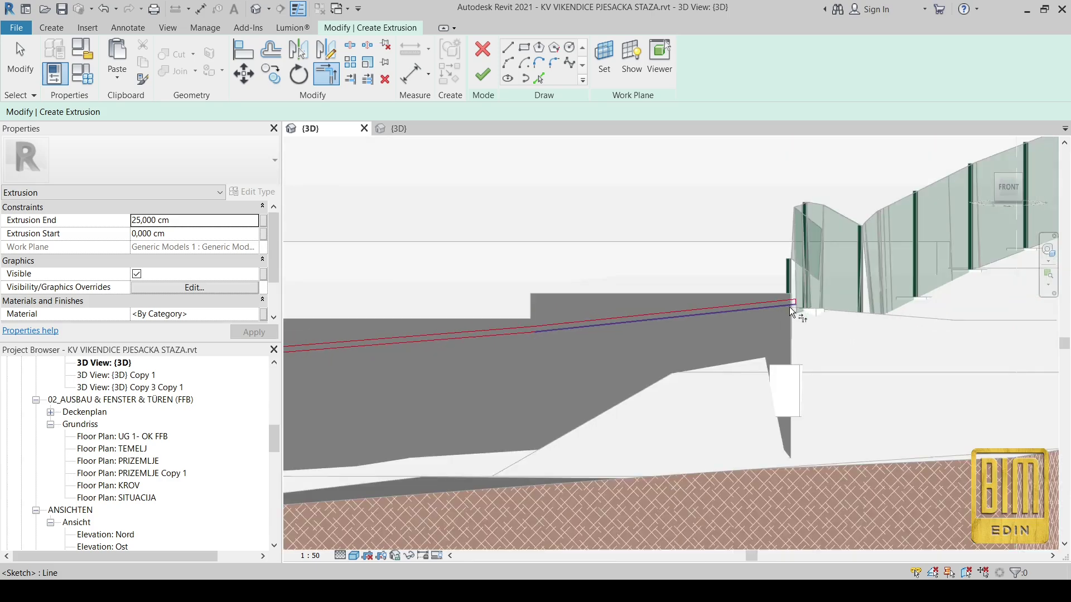
{"action": "key", "text": "Escape"}
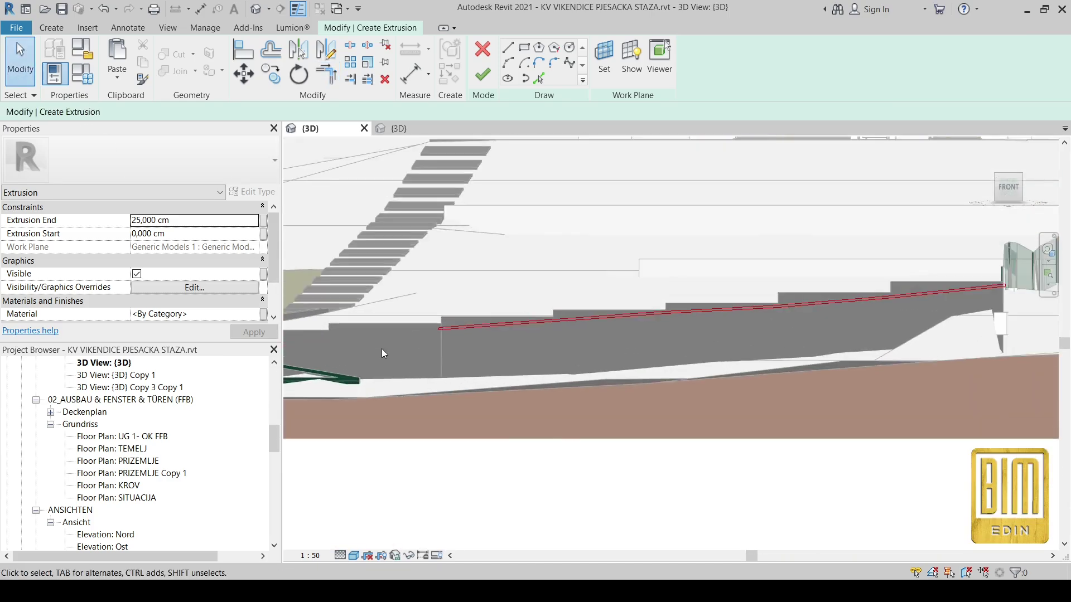
Finish the extrusion sketch and stretch the extrusion across the wall's thickness to a depth of about 67.5 cm.
{"action": "scroll", "coordinate": [382, 349], "scroll_direction": "up", "scroll_amount": 2}
{"action": "mouse_move", "coordinate": [401, 382]}
{"action": "middle_mouse_down", "text": "shift"}
{"action": "mouse_move", "coordinate": [435, 335]}
{"action": "mouse_move", "coordinate": [474, 234]}
{"action": "mouse_move", "coordinate": [500, 115]}
{"action": "middle_mouse_up", "text": "shift"}
{"action": "left_click", "coordinate": [483, 74]}
{"action": "scroll", "coordinate": [558, 214], "scroll_direction": "down", "scroll_amount": 2}
{"action": "middle_click_drag", "start_coordinate": [557, 215], "coordinate": [669, 423], "text": "shift"}
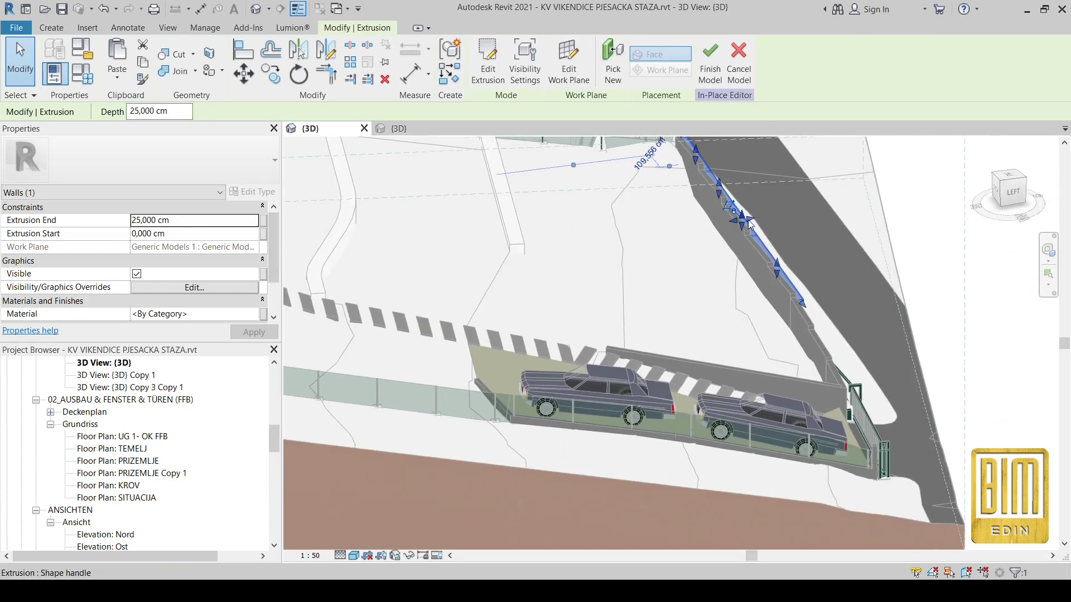
{"action": "scroll", "coordinate": [735, 222], "scroll_direction": "up", "scroll_amount": 5}
{"action": "left_click_drag", "start_coordinate": [735, 217], "coordinate": [672, 238]}
Orient the view to the front and open the sloped extrusion's sketch for editing.
{"action": "scroll", "coordinate": [671, 234], "scroll_direction": "down", "scroll_amount": 3}
{"action": "middle_click_drag", "start_coordinate": [678, 251], "coordinate": [744, 419], "text": "shift"}
{"action": "middle_click_drag", "start_coordinate": [503, 427], "coordinate": [646, 386]}
{"action": "middle_click_drag", "start_coordinate": [504, 423], "coordinate": [604, 327], "text": "shift"}
{"action": "scroll", "coordinate": [567, 316], "scroll_direction": "up", "scroll_amount": 2}
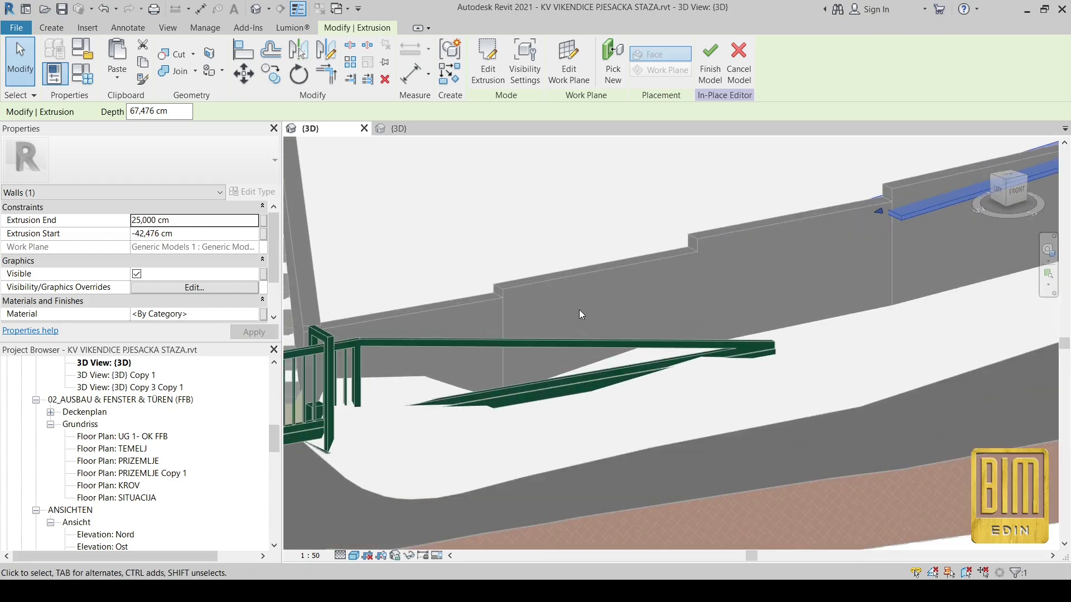
{"action": "scroll", "coordinate": [579, 308], "scroll_direction": "down", "scroll_amount": 3}
{"action": "left_click", "coordinate": [1013, 191]}
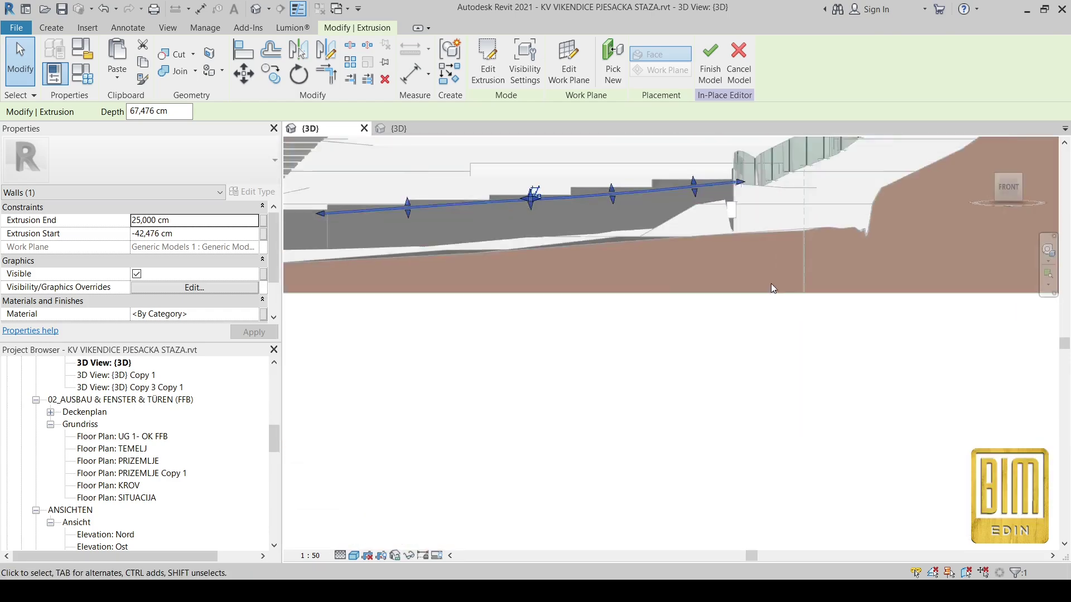
{"action": "scroll", "coordinate": [423, 394], "scroll_direction": "up", "scroll_amount": 3}
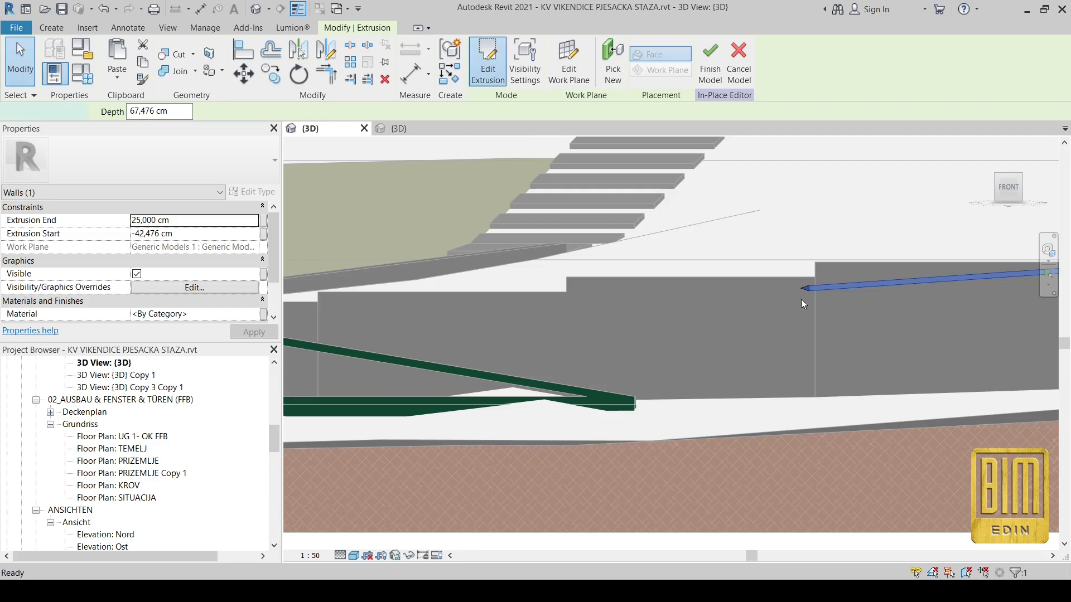
{"action": "left_click", "coordinate": [488, 62]}
Draw connected sloped lines from the profile's upper corner at its low end, via the next wall joint, to just past the gate post.
{"action": "left_click", "coordinate": [507, 47]}
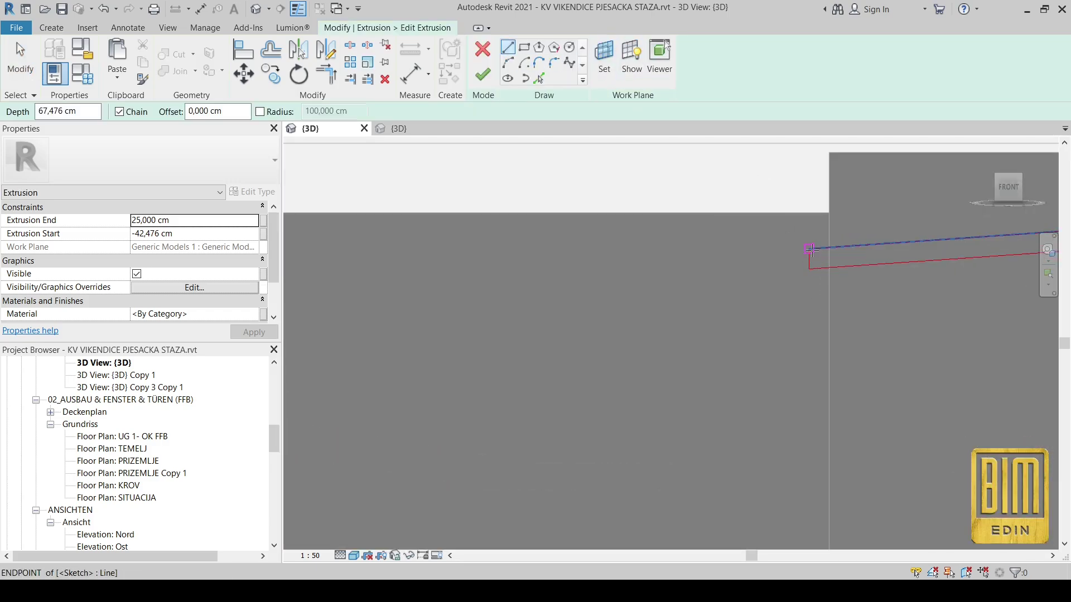
{"action": "left_click", "coordinate": [812, 248]}
{"action": "scroll", "coordinate": [614, 267], "scroll_direction": "down", "scroll_amount": 3}
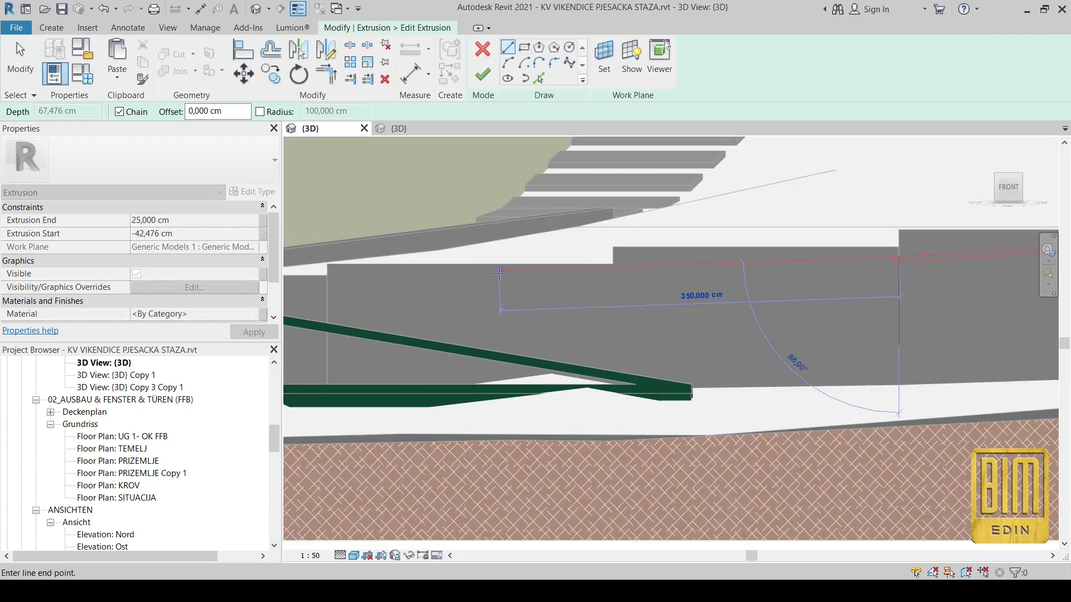
{"action": "scroll", "coordinate": [392, 300], "scroll_direction": "up", "scroll_amount": 5}
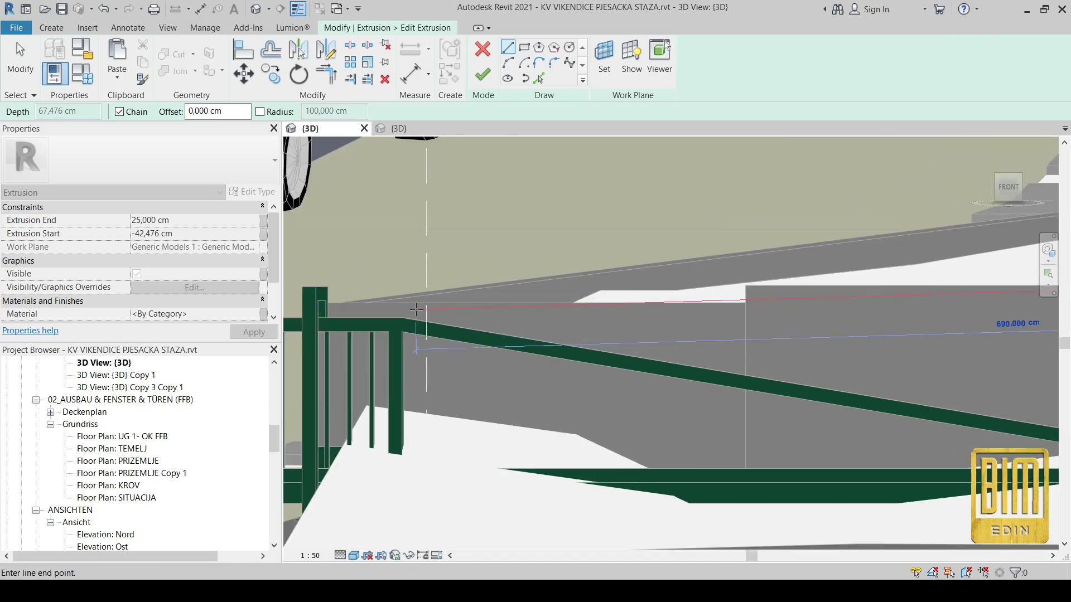
{"action": "scroll", "coordinate": [420, 333], "scroll_direction": "up", "scroll_amount": 3}
{"action": "scroll", "coordinate": [409, 333], "scroll_direction": "down", "scroll_amount": 4}
{"action": "middle_click_drag", "start_coordinate": [910, 346], "coordinate": [633, 321]}
{"action": "scroll", "coordinate": [485, 309], "scroll_direction": "up", "scroll_amount": 5}
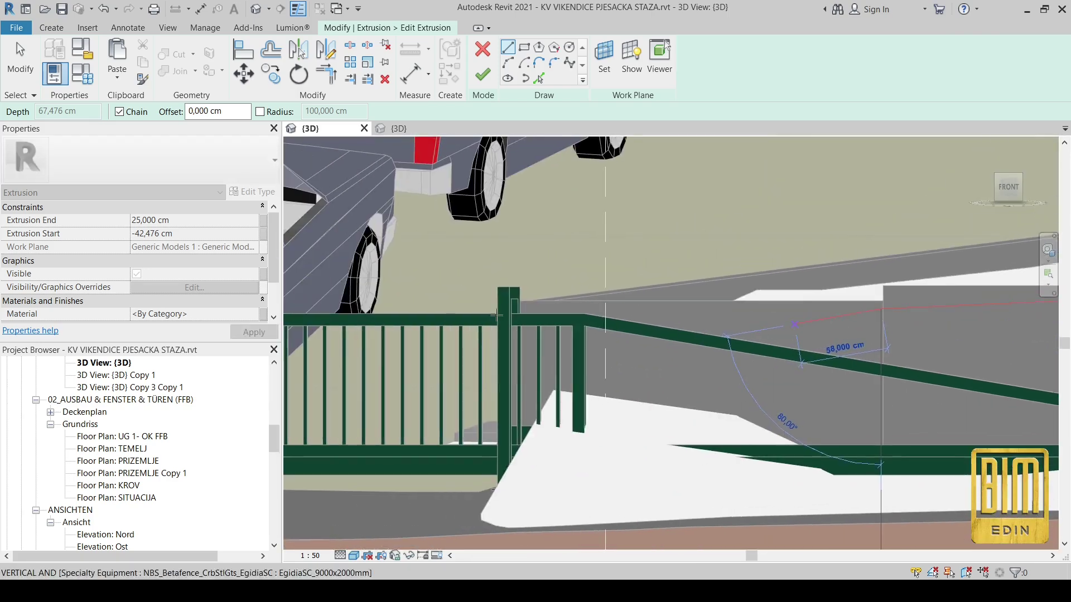
{"action": "scroll", "coordinate": [478, 317], "scroll_direction": "down", "scroll_amount": 4}
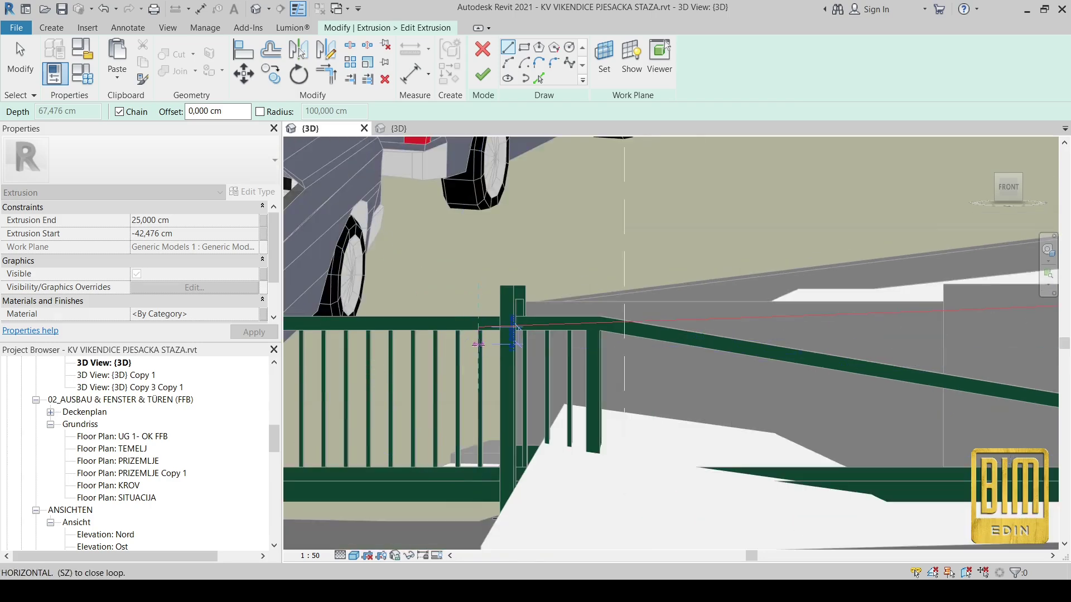
{"action": "right_click", "coordinate": [484, 343]}
{"action": "left_click", "coordinate": [510, 351]}
{"action": "scroll", "coordinate": [846, 329], "scroll_direction": "up", "scroll_amount": 3}
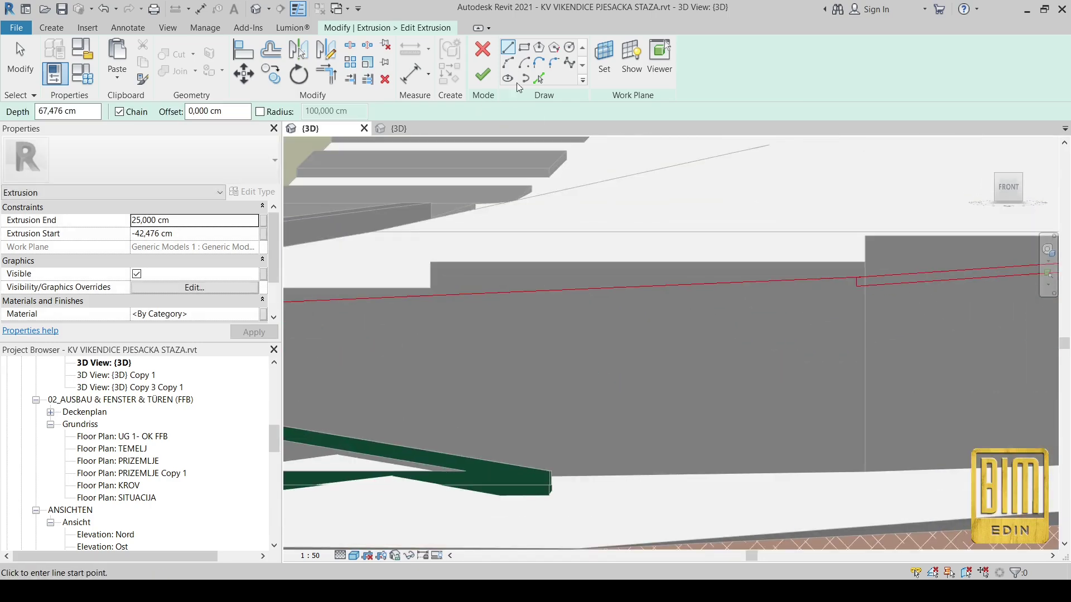
Pick the new sloped lines with a 5 cm offset to create parallel copies below them.
{"action": "left_click", "coordinate": [539, 78]}
{"action": "double_click", "coordinate": [167, 111]}
{"action": "type", "text": "5"}
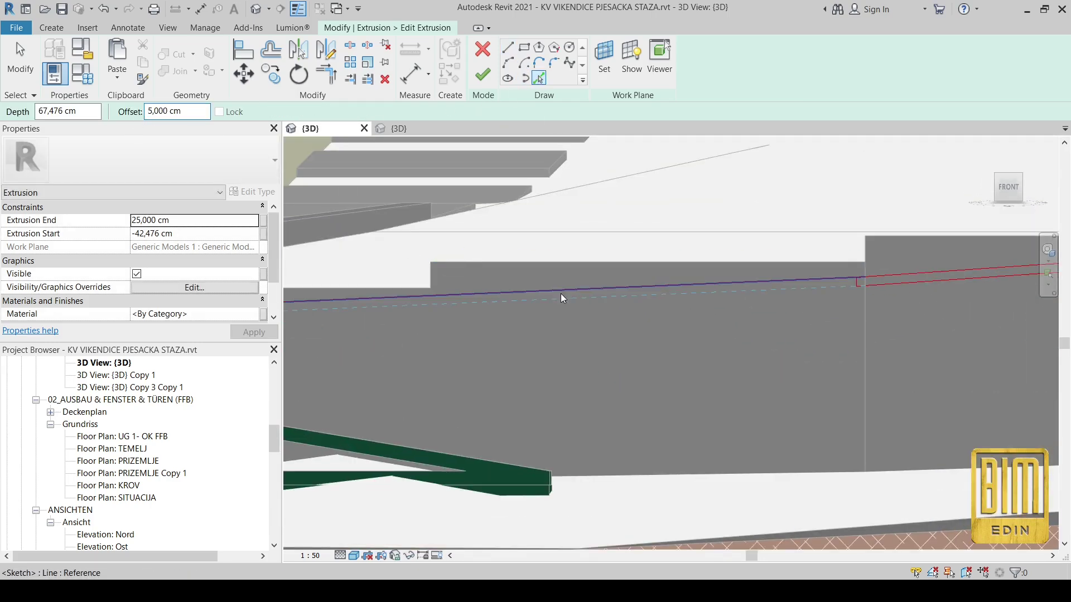
{"action": "scroll", "coordinate": [562, 298], "scroll_direction": "down", "scroll_amount": 3}
{"action": "scroll", "coordinate": [566, 318], "scroll_direction": "up", "scroll_amount": 3}
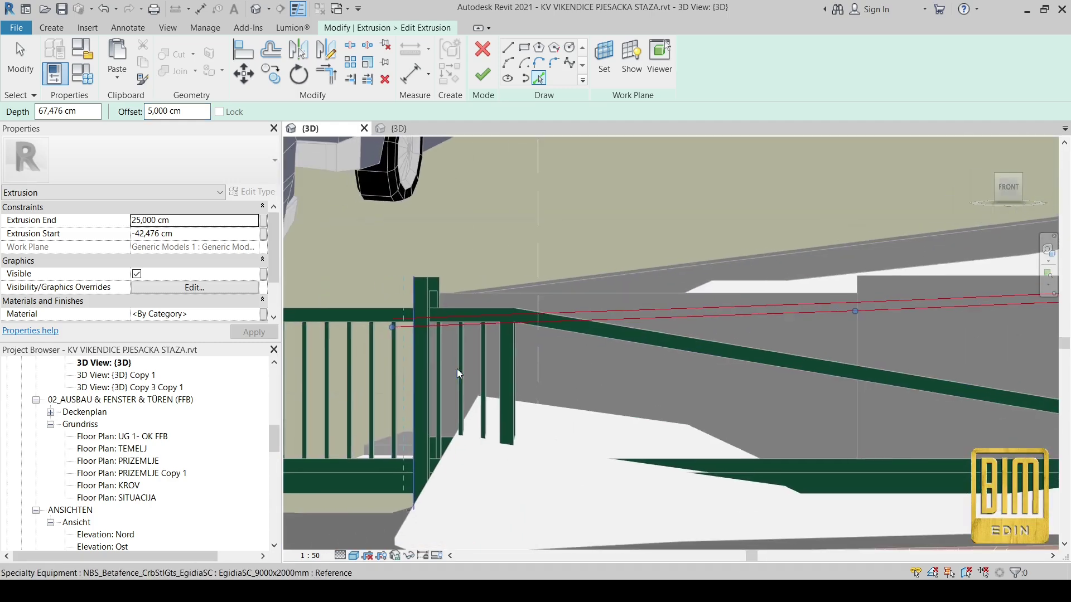
Draw a short vertical closing line between the two sloped lines at the gate post, keeping the 5 cm offset.
{"action": "key", "text": "l"}
{"action": "key", "text": "i"}
{"action": "scroll", "coordinate": [405, 313], "scroll_direction": "up", "scroll_amount": 5}
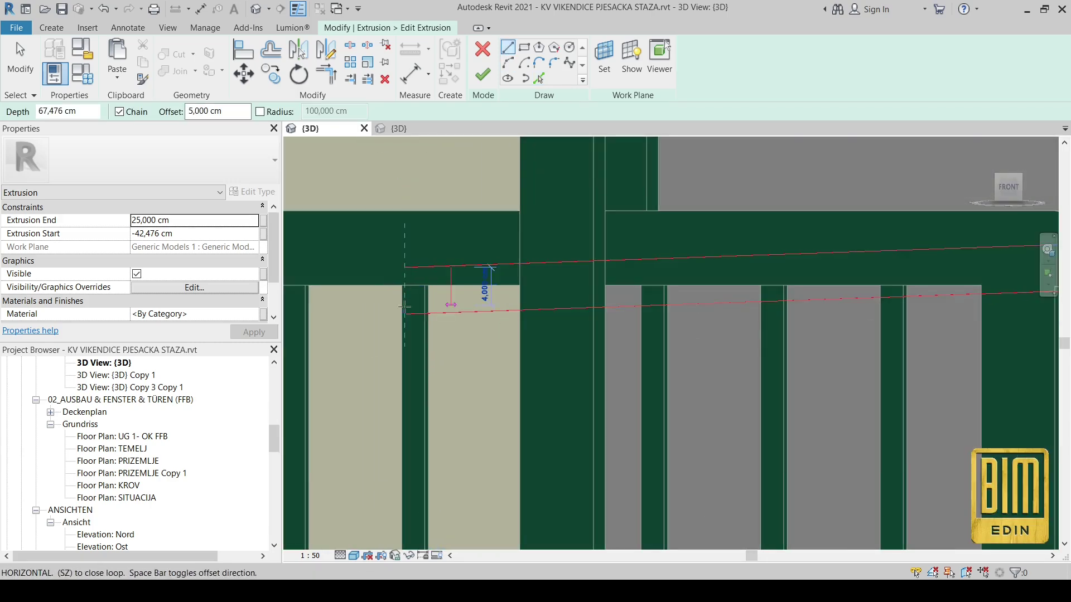
{"action": "left_click", "coordinate": [404, 314]}
{"action": "scroll", "coordinate": [320, 259], "scroll_direction": "down", "scroll_amount": 3}
Trim the new sloped lines into corners with the original profile's upper and lower lines at the old low end.
{"action": "left_click", "coordinate": [326, 74]}
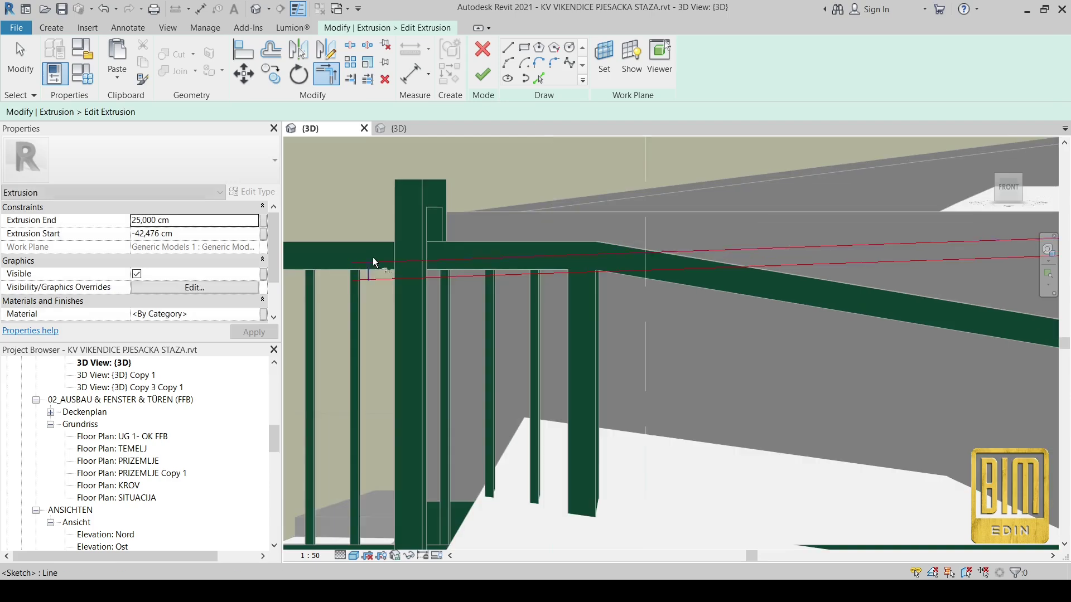
{"action": "scroll", "coordinate": [366, 291], "scroll_direction": "down", "scroll_amount": 3}
{"action": "scroll", "coordinate": [643, 275], "scroll_direction": "up", "scroll_amount": 4}
{"action": "scroll", "coordinate": [371, 330], "scroll_direction": "down", "scroll_amount": 3}
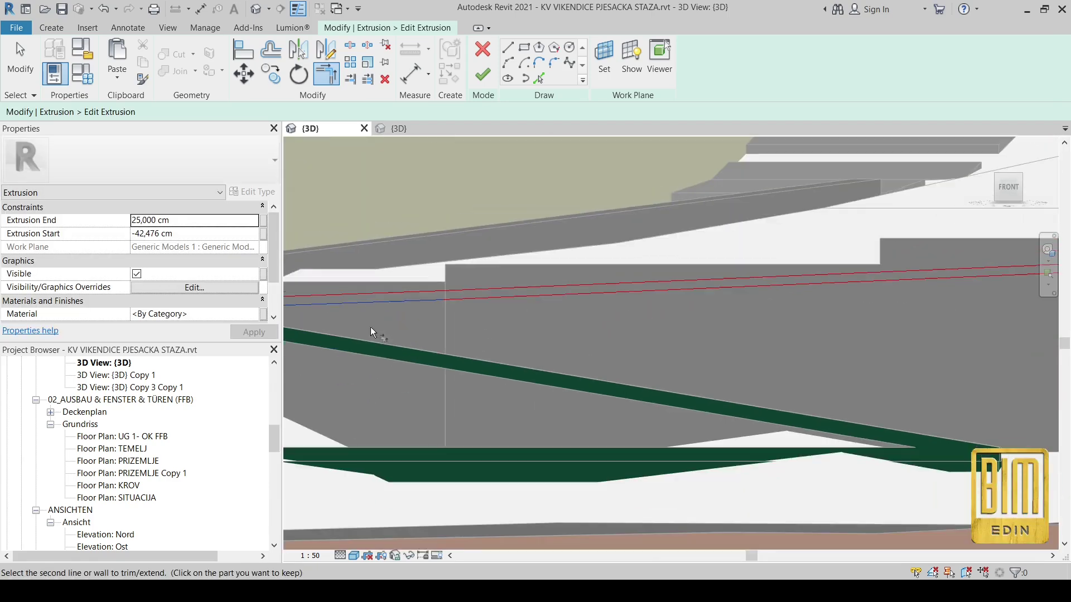
{"action": "scroll", "coordinate": [530, 356], "scroll_direction": "up", "scroll_amount": 3}
{"action": "scroll", "coordinate": [530, 356], "scroll_direction": "down", "scroll_amount": 2}
{"action": "scroll", "coordinate": [759, 294], "scroll_direction": "up", "scroll_amount": 3}
{"action": "middle_click_drag", "start_coordinate": [762, 294], "coordinate": [819, 275], "text": "shift"}
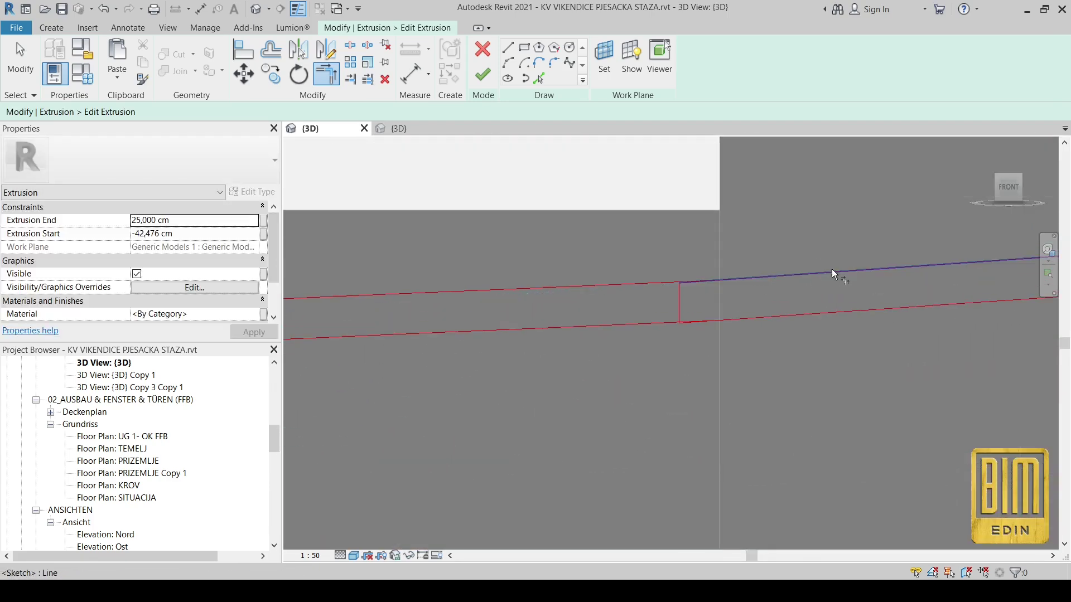
{"action": "key", "text": "Escape"}
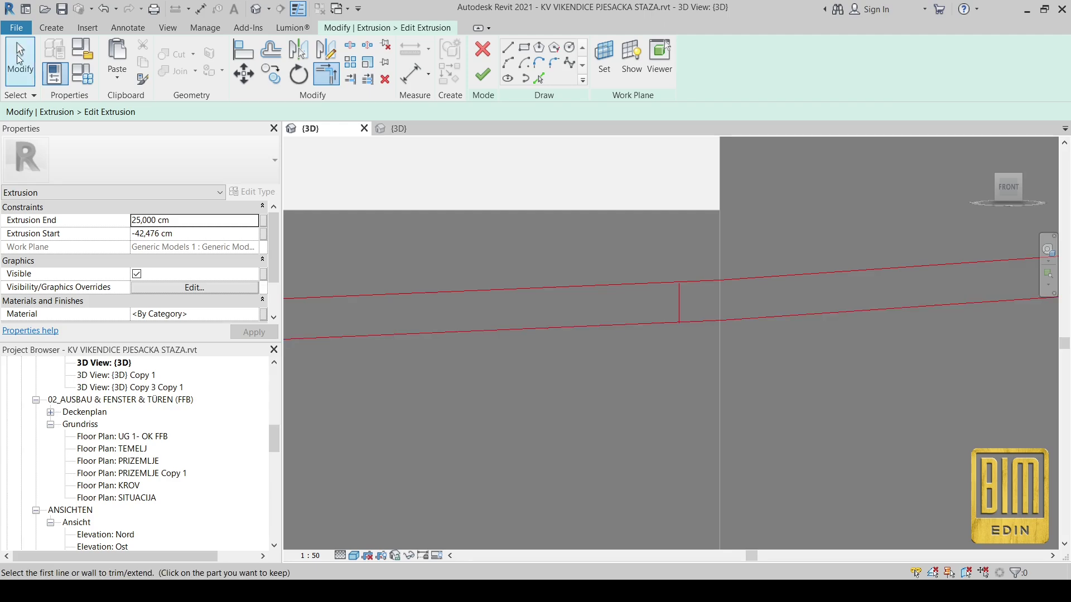
Delete the old vertical closing line inside the extended profile and try to finish the sketch.
{"action": "left_click_drag", "start_coordinate": [626, 227], "coordinate": [750, 356]}
{"action": "right_click", "coordinate": [751, 356]}
{"action": "left_click", "coordinate": [634, 330]}
{"action": "scroll", "coordinate": [634, 330], "scroll_direction": "down", "scroll_amount": 5}
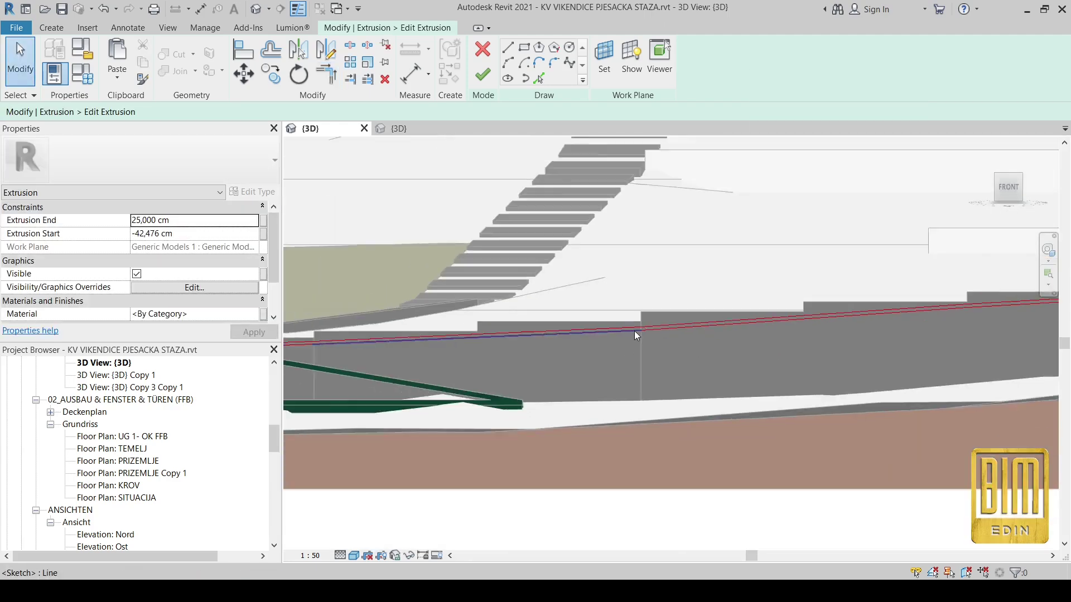
{"action": "left_click", "coordinate": [483, 74]}
{"action": "scroll", "coordinate": [595, 216], "scroll_direction": "down", "scroll_amount": 3}
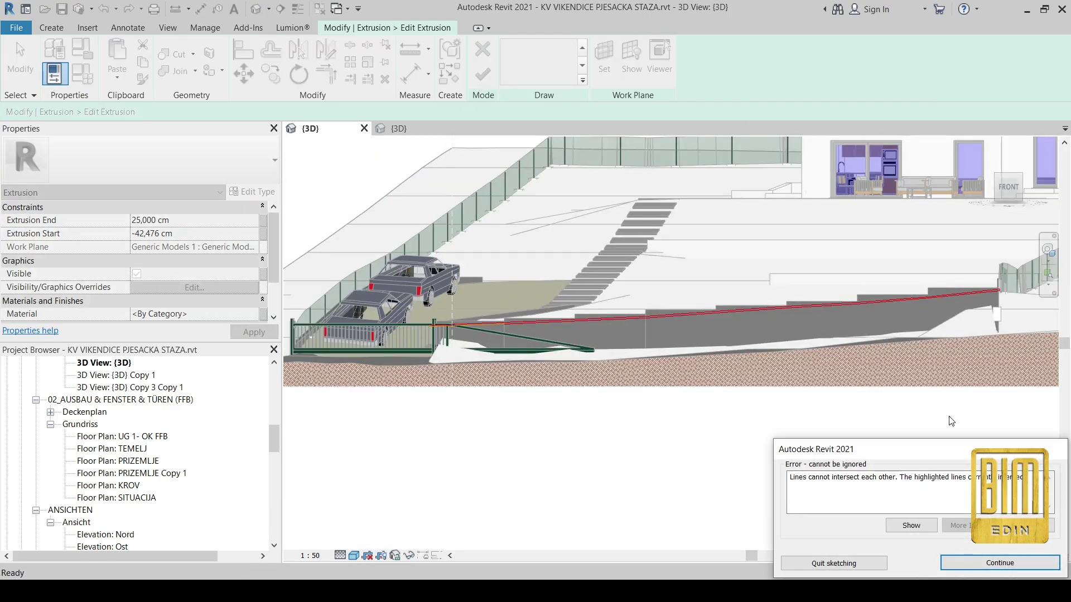
Trim the lower sloped line to the vertical closing line at the gate post and finish the extrusion sketch.
{"action": "left_click", "coordinate": [1007, 570]}
{"action": "scroll", "coordinate": [420, 326], "scroll_direction": "up", "scroll_amount": 10}
{"action": "key", "text": "t"}
{"action": "key", "text": "r"}
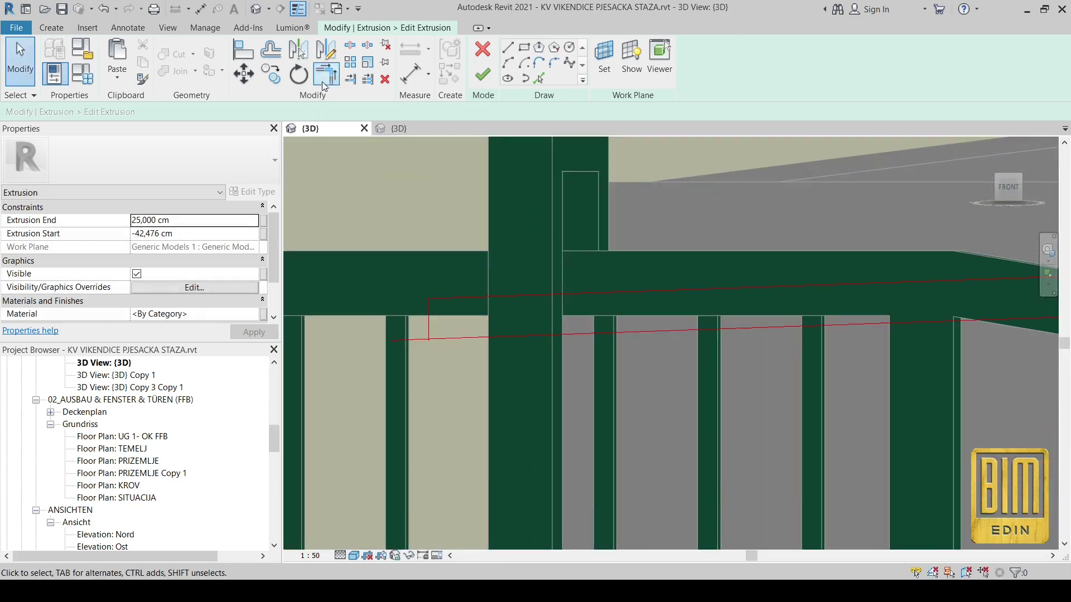
{"action": "left_click", "coordinate": [483, 74]}
{"action": "scroll", "coordinate": [503, 246], "scroll_direction": "down", "scroll_amount": 6}
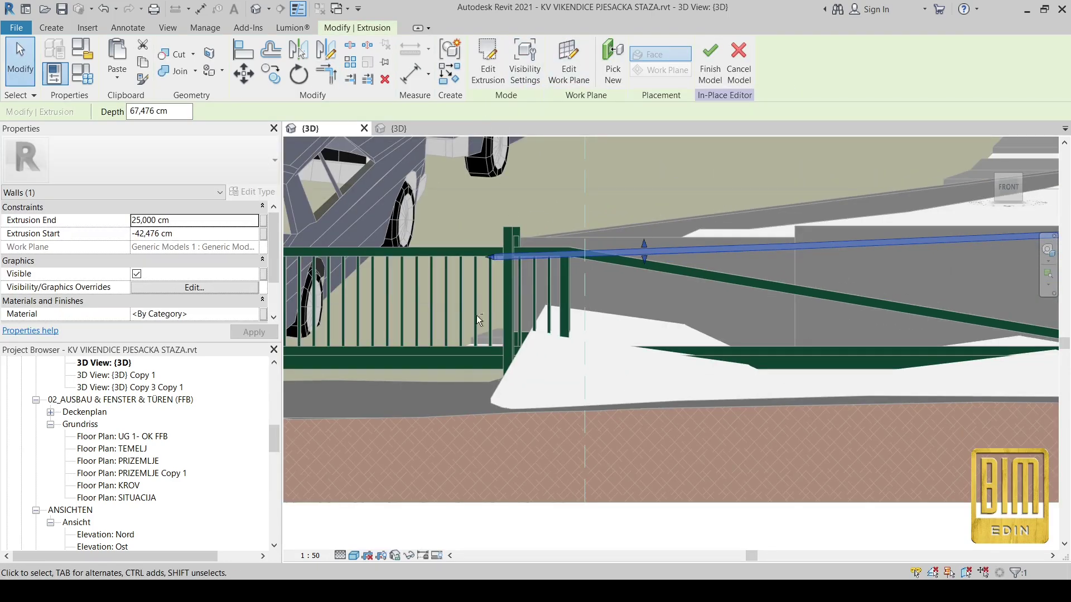
Stretch the extrusion's hillside face outward to a depth of about 134 cm and finish the in-place model.
{"action": "middle_click_drag", "start_coordinate": [476, 315], "coordinate": [882, 332], "text": "shift"}
{"action": "scroll", "coordinate": [618, 269], "scroll_direction": "down", "scroll_amount": 6}
{"action": "scroll", "coordinate": [882, 333], "scroll_direction": "up", "scroll_amount": 2}
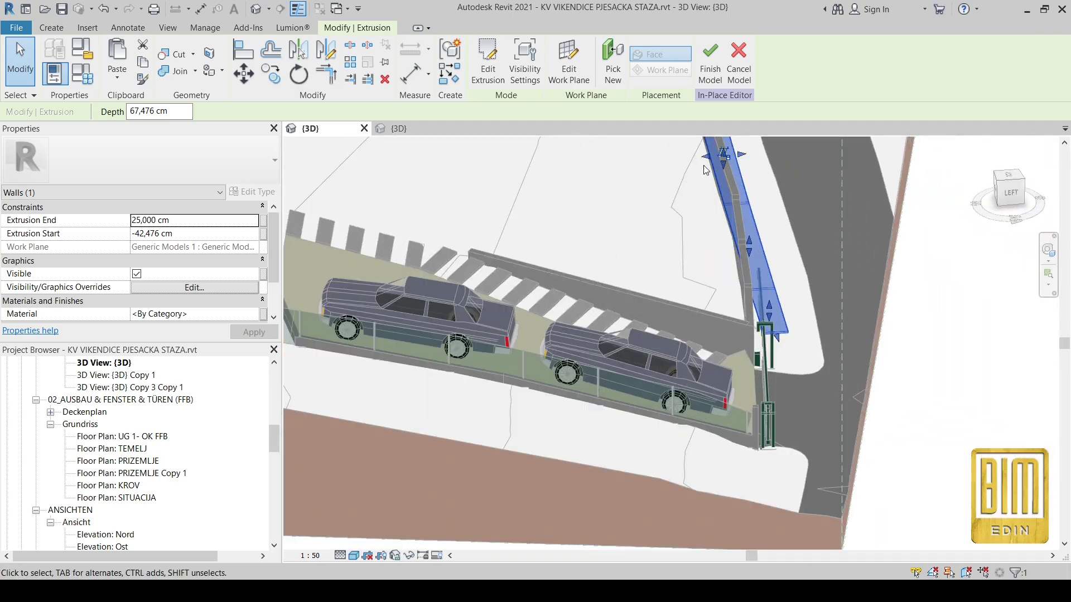
{"action": "scroll", "coordinate": [704, 170], "scroll_direction": "up", "scroll_amount": 2}
{"action": "left_click_drag", "start_coordinate": [707, 153], "coordinate": [665, 154]}
{"action": "scroll", "coordinate": [636, 270], "scroll_direction": "down", "scroll_amount": 4}
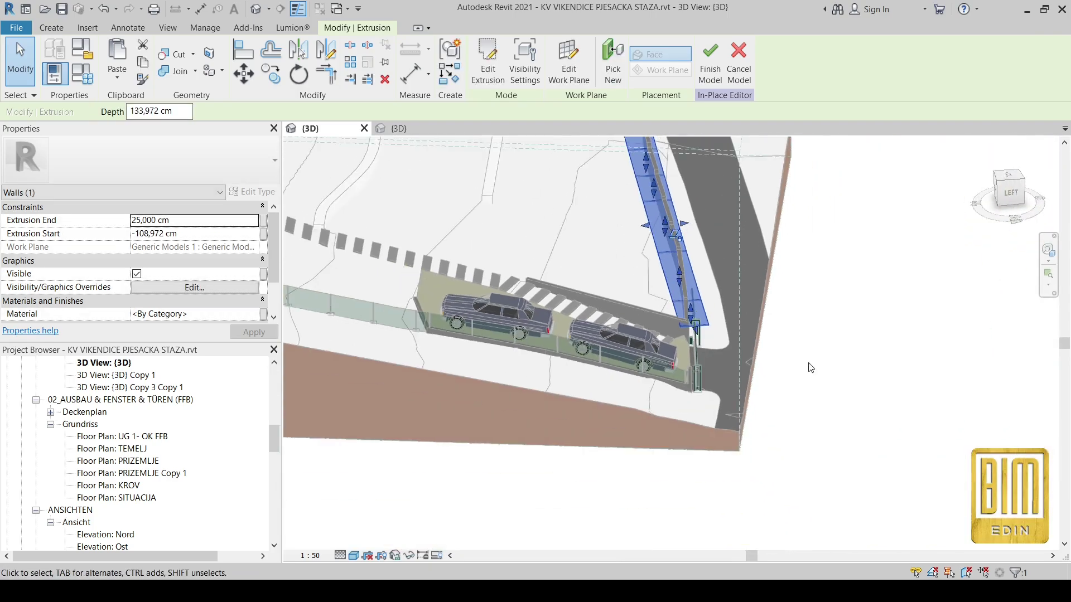
{"action": "middle_click_drag", "start_coordinate": [810, 367], "coordinate": [876, 167], "text": "shift"}
{"action": "scroll", "coordinate": [878, 163], "scroll_direction": "up", "scroll_amount": 5}
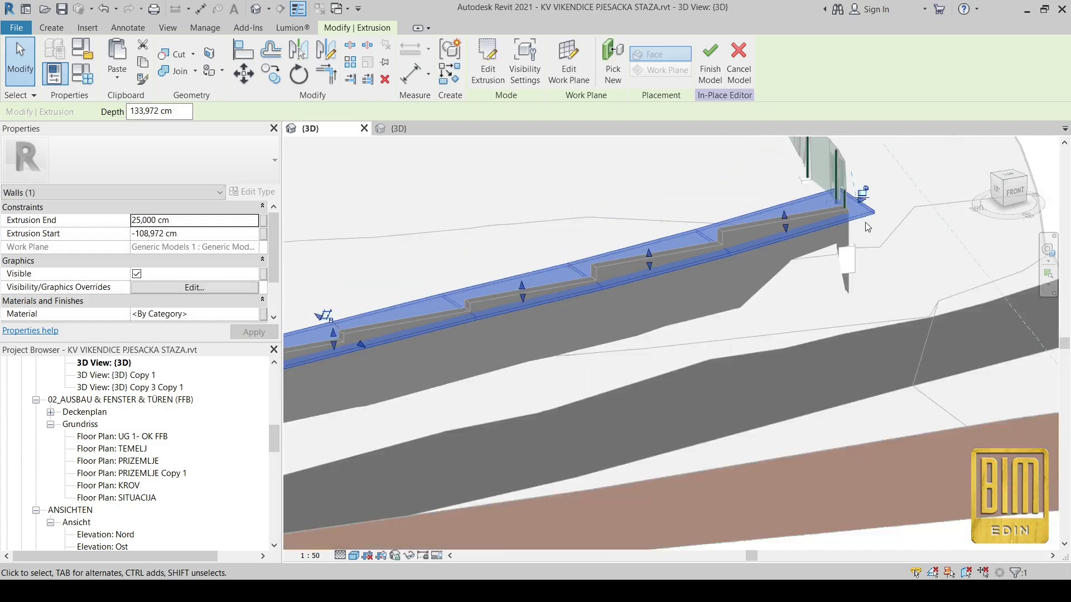
{"action": "scroll", "coordinate": [867, 227], "scroll_direction": "down", "scroll_amount": 2}
{"action": "left_click", "coordinate": [709, 66]}
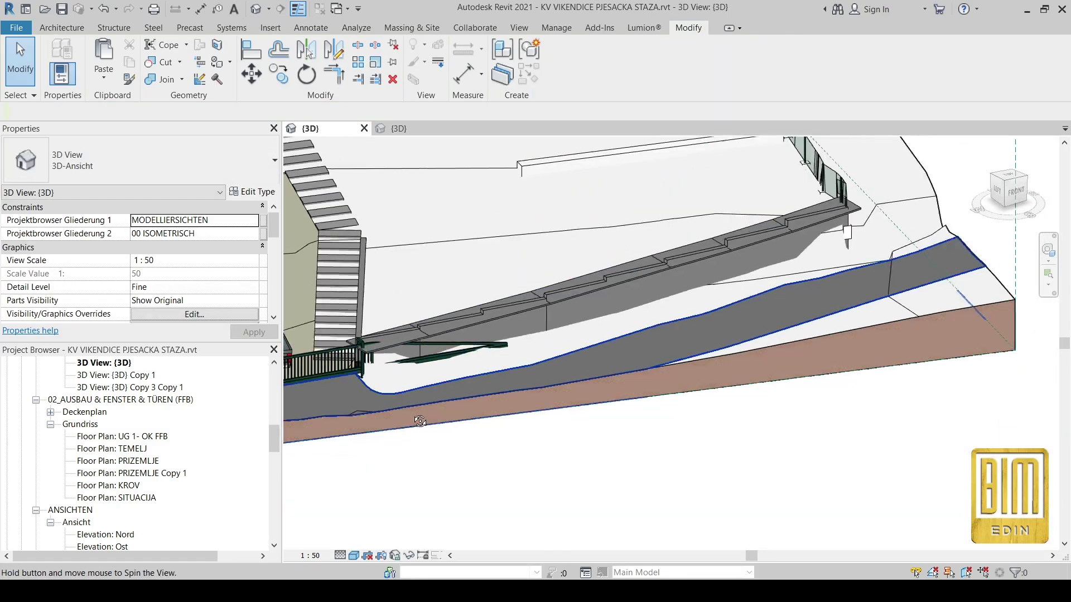
Join the geometry of the sloped extrusion and the stepped retaining wall.
{"action": "middle_click_drag", "start_coordinate": [419, 421], "coordinate": [463, 421], "text": "shift"}
{"action": "scroll", "coordinate": [556, 318], "scroll_direction": "up", "scroll_amount": 6}
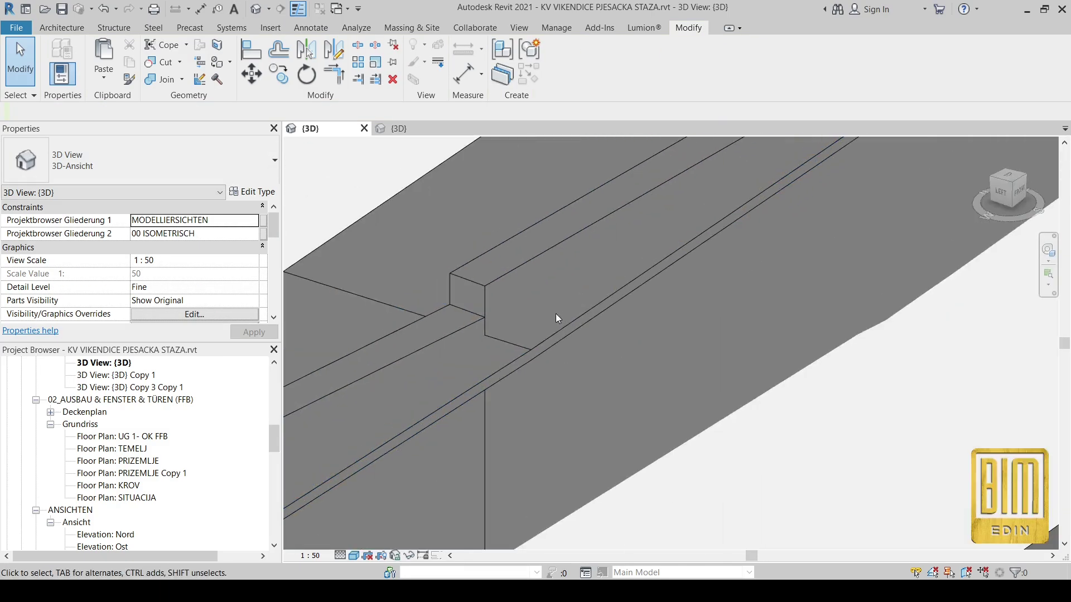
{"action": "left_click", "coordinate": [580, 337]}
{"action": "left_click", "coordinate": [517, 272]}
{"action": "scroll", "coordinate": [654, 302], "scroll_direction": "down", "scroll_amount": 5}
{"action": "scroll", "coordinate": [331, 486], "scroll_direction": "up", "scroll_amount": 2}
{"action": "middle_click_drag", "start_coordinate": [331, 486], "coordinate": [750, 464]}
{"action": "scroll", "coordinate": [420, 458], "scroll_direction": "up", "scroll_amount": 3}
{"action": "scroll", "coordinate": [702, 352], "scroll_direction": "down", "scroll_amount": 5}
{"action": "middle_click_drag", "start_coordinate": [784, 352], "coordinate": [532, 377]}
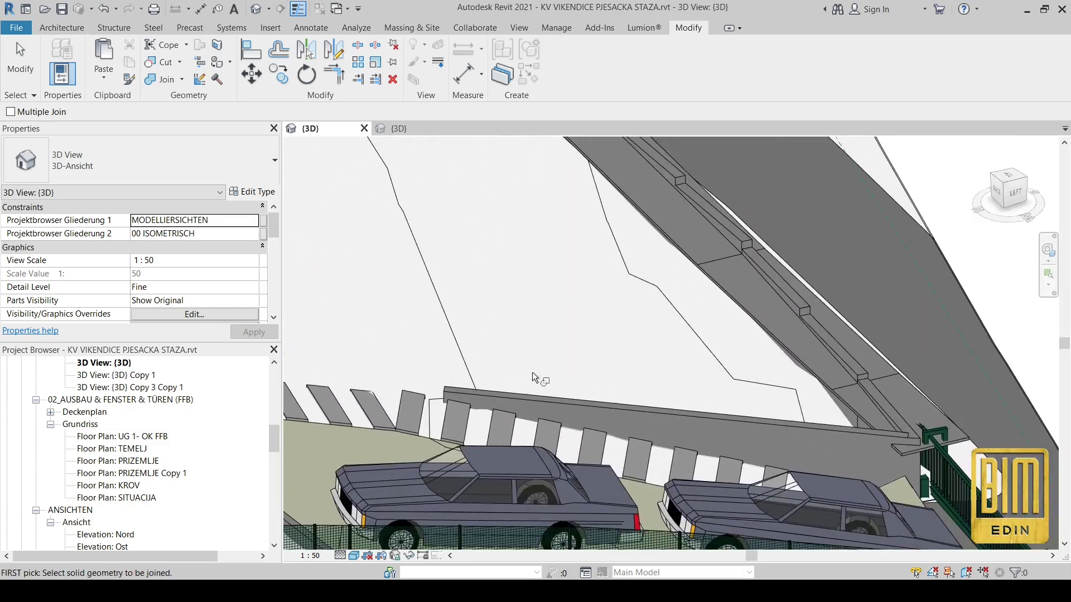
{"action": "scroll", "coordinate": [794, 449], "scroll_direction": "down", "scroll_amount": 3}
{"action": "scroll", "coordinate": [583, 192], "scroll_direction": "up", "scroll_amount": 3}
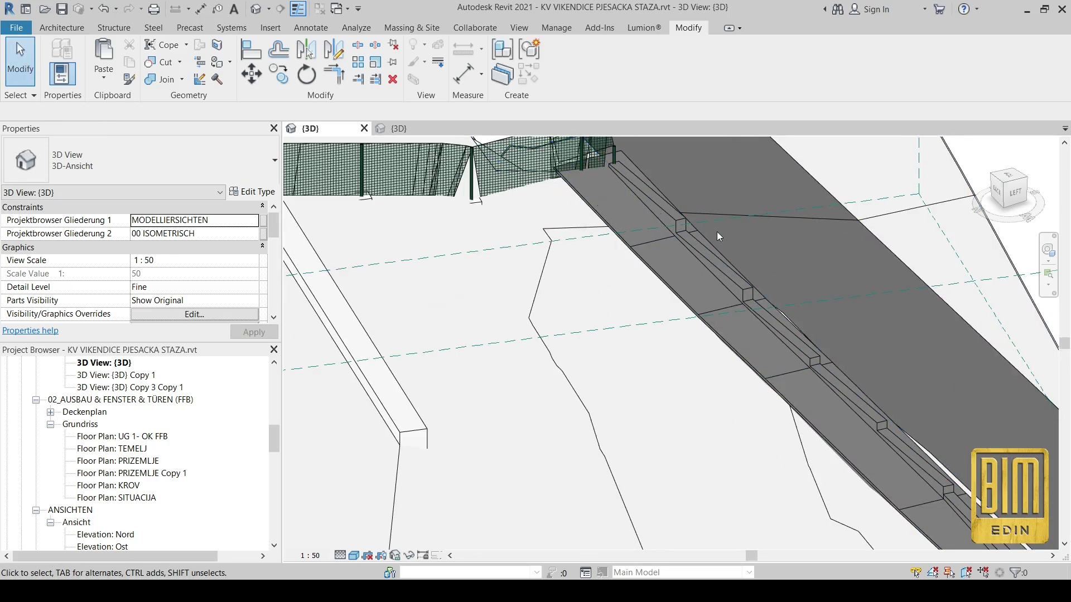
Open the terrain surface for editing, seen from the top at the wall's upper end in Wireframe style.
{"action": "scroll", "coordinate": [719, 236], "scroll_direction": "down", "scroll_amount": 5}
{"action": "double_click", "coordinate": [663, 220]}
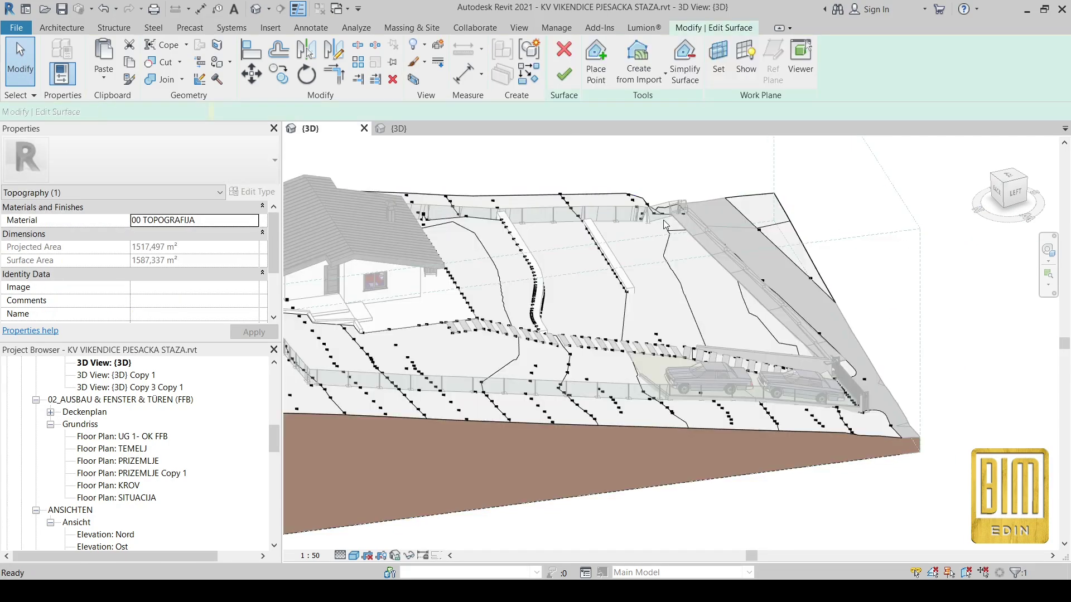
{"action": "scroll", "coordinate": [781, 267], "scroll_direction": "up", "scroll_amount": 5}
{"action": "left_click", "coordinate": [1007, 177]}
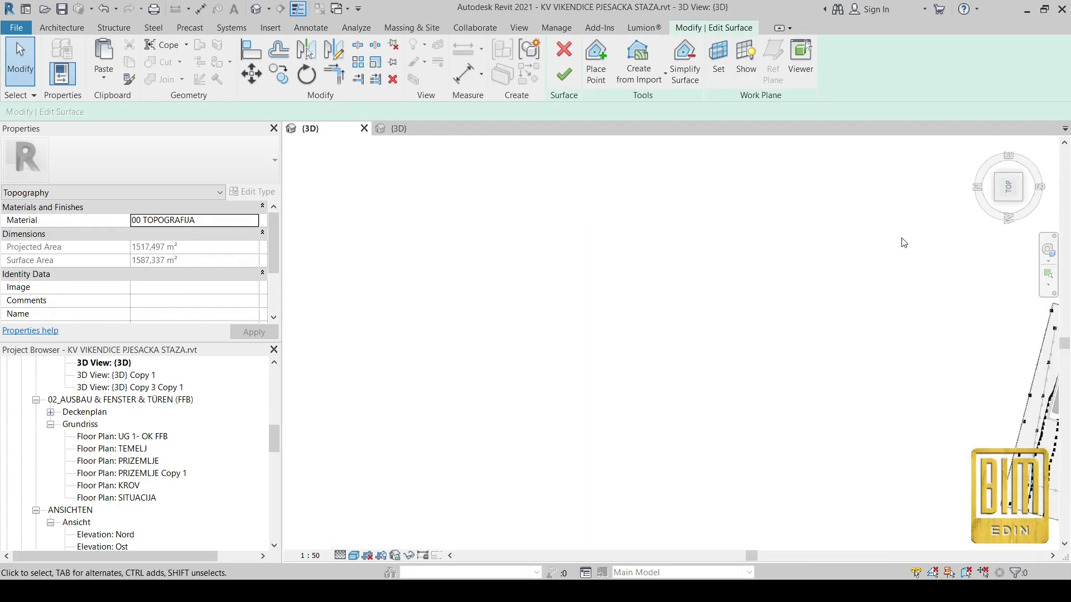
{"action": "scroll", "coordinate": [794, 310], "scroll_direction": "down", "scroll_amount": 5}
{"action": "scroll", "coordinate": [777, 294], "scroll_direction": "up", "scroll_amount": 6}
{"action": "left_click", "coordinate": [396, 554]}
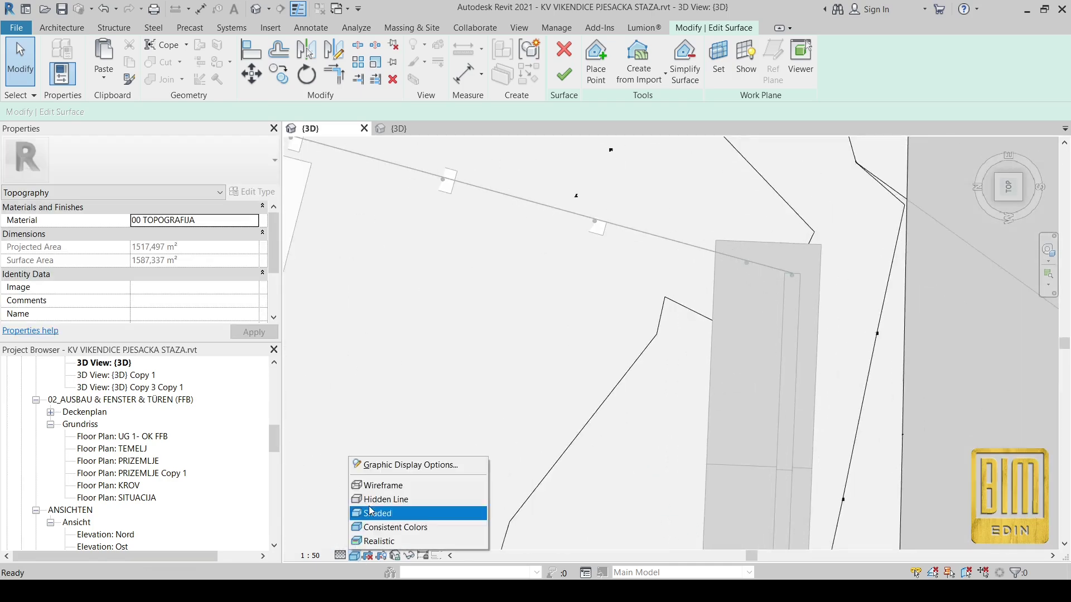
{"action": "left_click", "coordinate": [385, 486]}
{"action": "scroll", "coordinate": [792, 273], "scroll_direction": "up", "scroll_amount": 4}
Copy the interior terrain point beside the upper end fence post onto the stepped wall's hillside line, with multiple copies enabled.
{"action": "left_click_drag", "start_coordinate": [642, 240], "coordinate": [709, 307]}
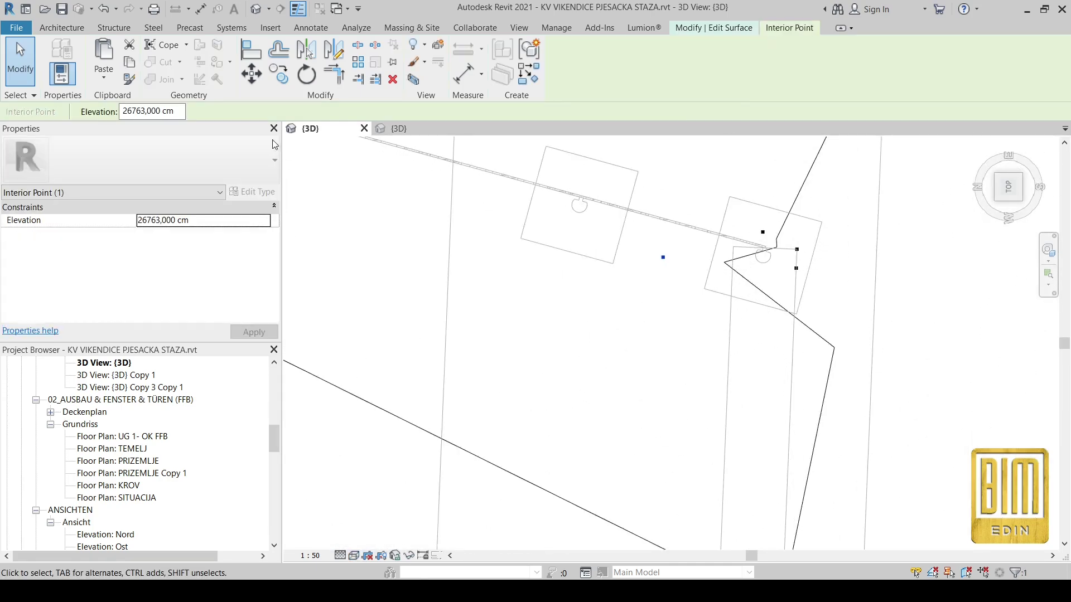
{"action": "key", "text": "c"}
{"action": "key", "text": "o"}
{"action": "left_click", "coordinate": [663, 256]}
{"action": "scroll", "coordinate": [713, 277], "scroll_direction": "up", "scroll_amount": 4}
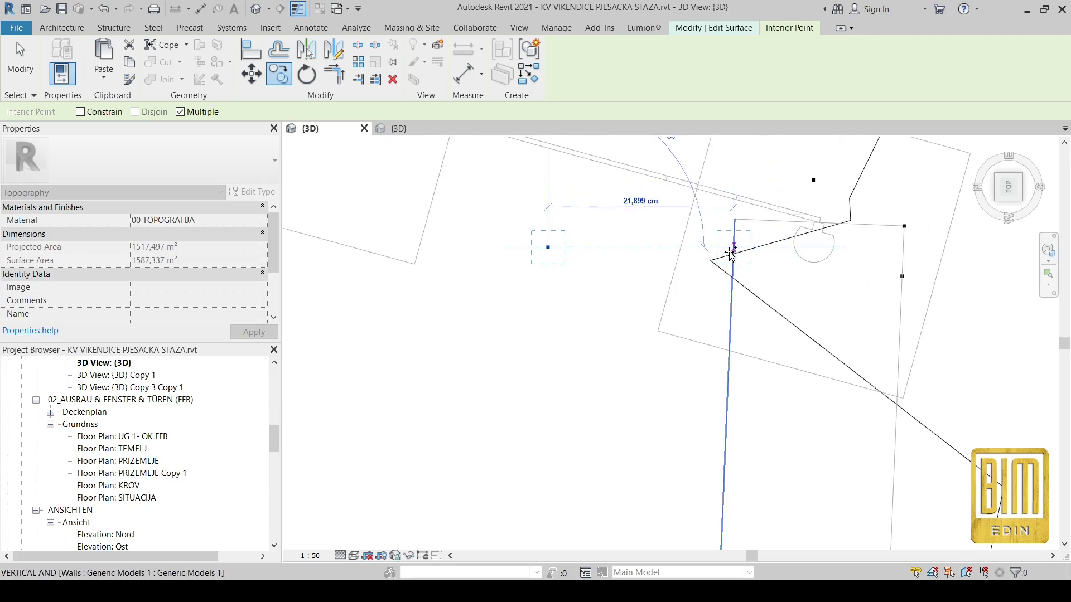
{"action": "scroll", "coordinate": [729, 252], "scroll_direction": "down", "scroll_amount": 6}
{"action": "scroll", "coordinate": [729, 251], "scroll_direction": "up", "scroll_amount": 6}
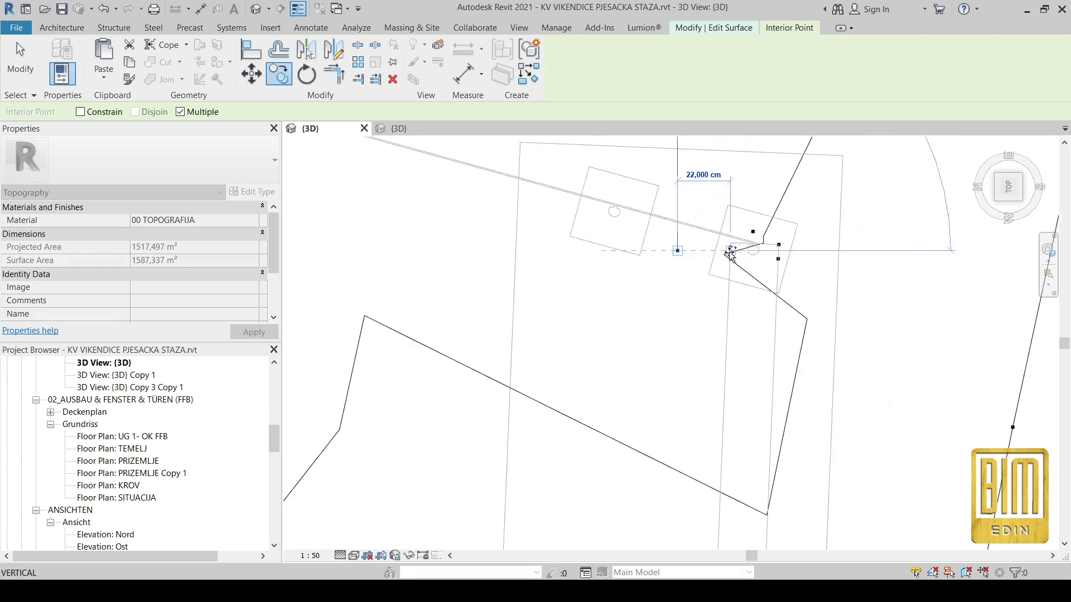
{"action": "left_click", "coordinate": [727, 479]}
{"action": "scroll", "coordinate": [720, 265], "scroll_direction": "up", "scroll_amount": 5}
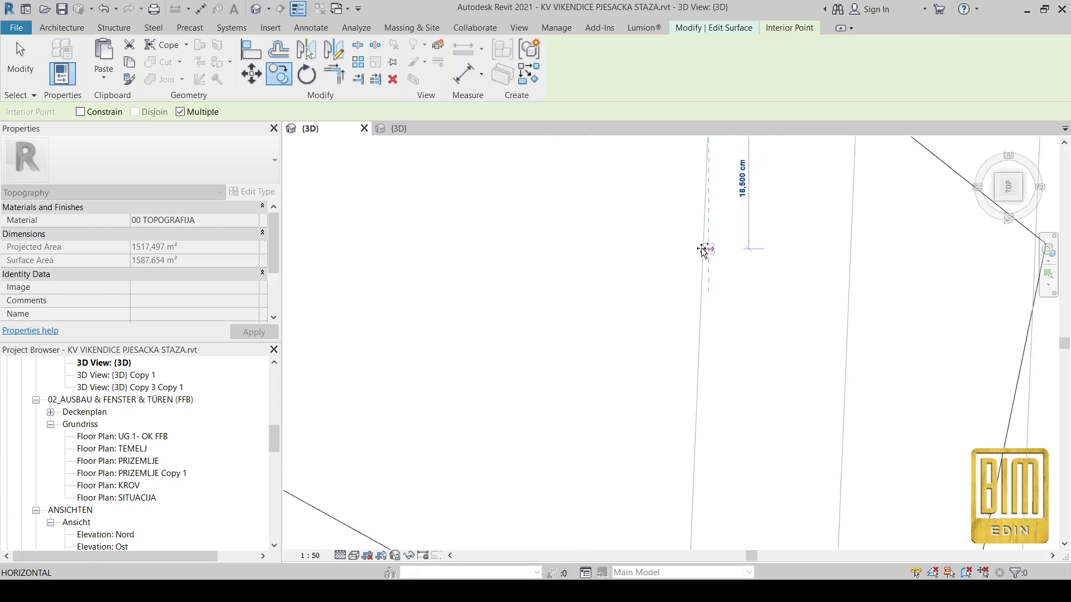
{"action": "left_click", "coordinate": [701, 248]}
Place further copies of the terrain point down the wall's hillside line to just above the first wall joint.
{"action": "scroll", "coordinate": [774, 278], "scroll_direction": "down", "scroll_amount": 1}
{"action": "left_click", "coordinate": [711, 410]}
{"action": "left_click", "coordinate": [703, 496]}
{"action": "middle_click_drag", "start_coordinate": [704, 499], "coordinate": [744, 129]}
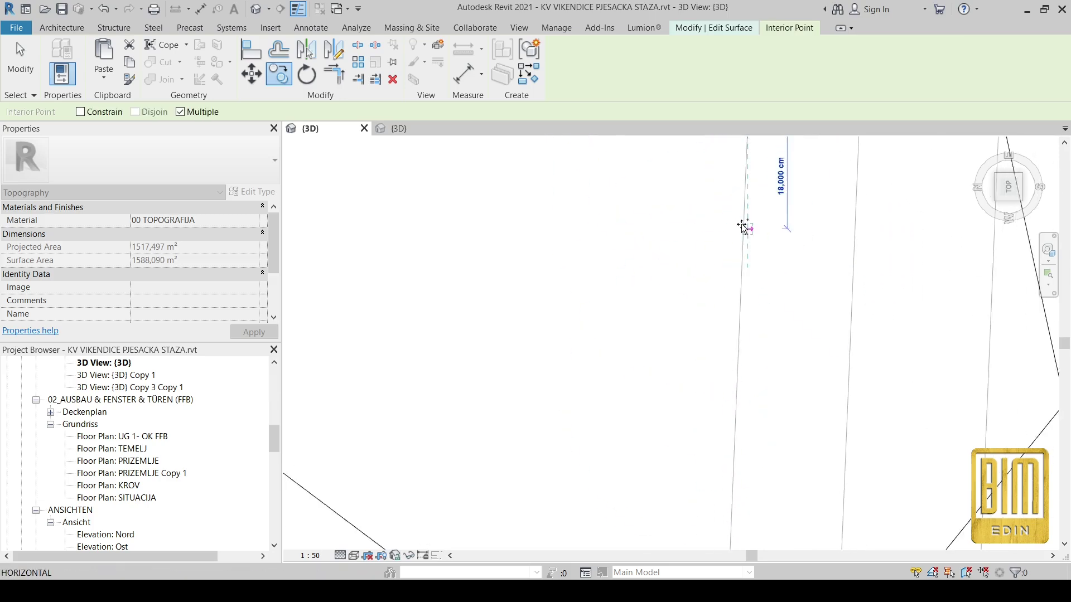
{"action": "scroll", "coordinate": [741, 229], "scroll_direction": "up", "scroll_amount": 2}
{"action": "left_click", "coordinate": [741, 236]}
{"action": "scroll", "coordinate": [717, 312], "scroll_direction": "down", "scroll_amount": 5}
{"action": "scroll", "coordinate": [725, 446], "scroll_direction": "up", "scroll_amount": 3}
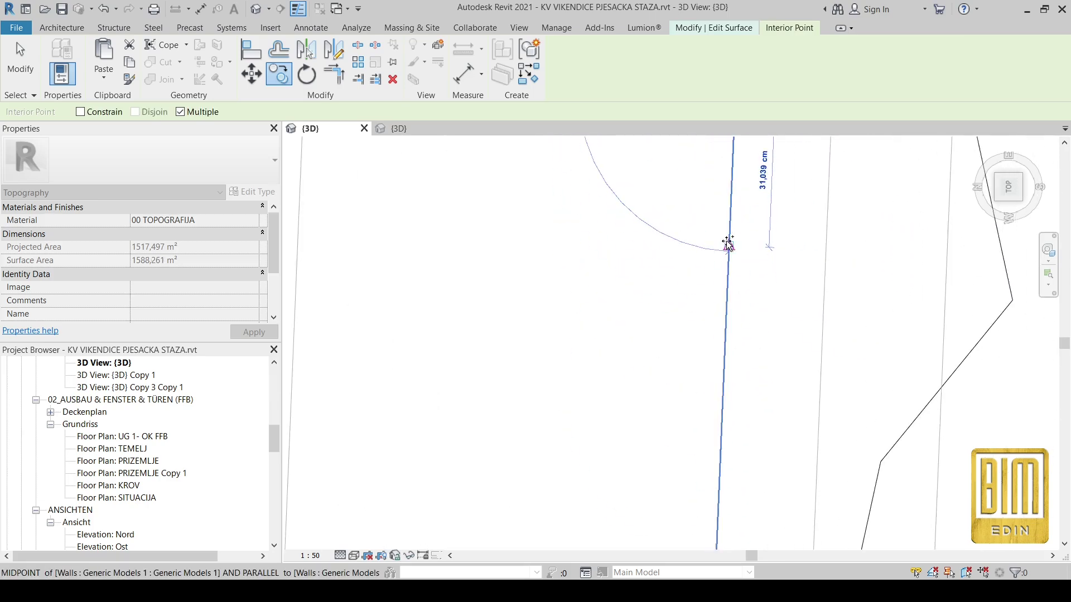
{"action": "left_click", "coordinate": [721, 402]}
{"action": "middle_click_drag", "start_coordinate": [701, 484], "coordinate": [737, 390]}
{"action": "scroll", "coordinate": [692, 184], "scroll_direction": "down", "scroll_amount": 1}
{"action": "left_click", "coordinate": [696, 386]}
{"action": "scroll", "coordinate": [720, 147], "scroll_direction": "down", "scroll_amount": 4}
{"action": "scroll", "coordinate": [707, 351], "scroll_direction": "up", "scroll_amount": 6}
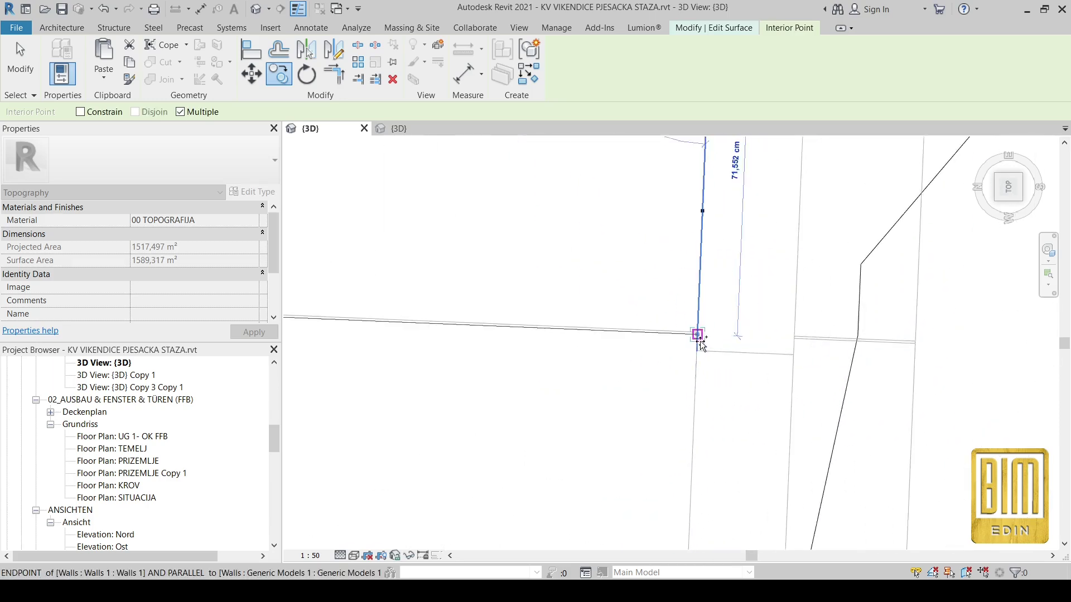
Add terrain point copies from the first wall joint down the hillside line of the next wall segment.
{"action": "left_click", "coordinate": [695, 344]}
{"action": "scroll", "coordinate": [750, 217], "scroll_direction": "down", "scroll_amount": 4}
{"action": "scroll", "coordinate": [737, 325], "scroll_direction": "up", "scroll_amount": 3}
{"action": "left_click", "coordinate": [736, 326]}
{"action": "middle_click_drag", "start_coordinate": [721, 455], "coordinate": [736, 229]}
{"action": "scroll", "coordinate": [737, 229], "scroll_direction": "down", "scroll_amount": 1}
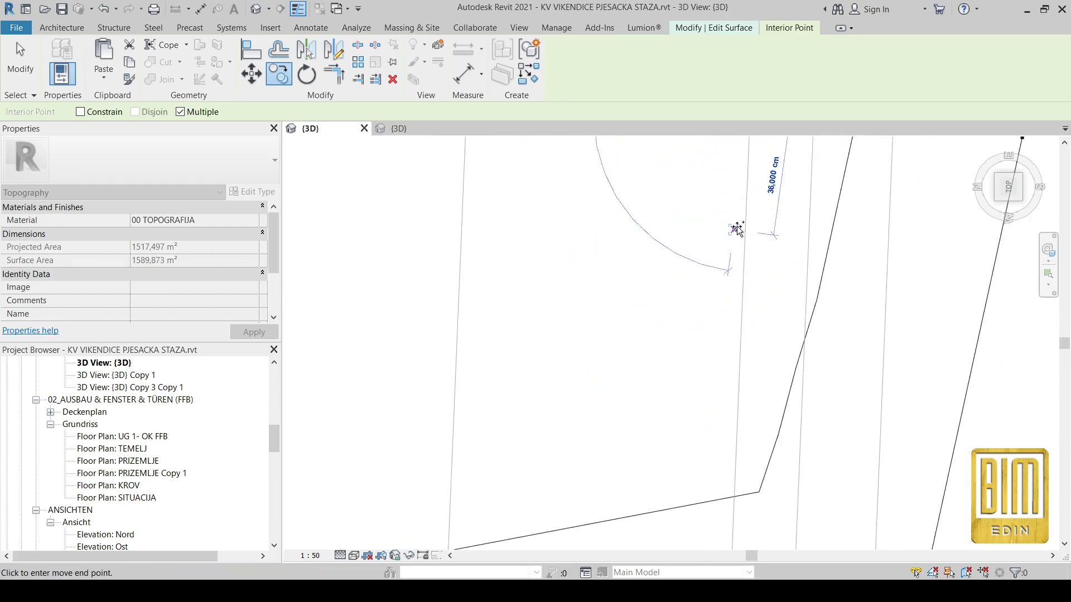
{"action": "left_click", "coordinate": [740, 319]}
{"action": "middle_click_drag", "start_coordinate": [741, 446], "coordinate": [728, 301]}
{"action": "scroll", "coordinate": [728, 301], "scroll_direction": "down", "scroll_amount": 1}
{"action": "scroll", "coordinate": [727, 302], "scroll_direction": "up", "scroll_amount": 2}
{"action": "left_click", "coordinate": [727, 303]}
{"action": "middle_click_drag", "start_coordinate": [723, 413], "coordinate": [733, 154]}
{"action": "left_click", "coordinate": [715, 200]}
{"action": "scroll", "coordinate": [724, 269], "scroll_direction": "down", "scroll_amount": 2}
{"action": "scroll", "coordinate": [724, 270], "scroll_direction": "up", "scroll_amount": 2}
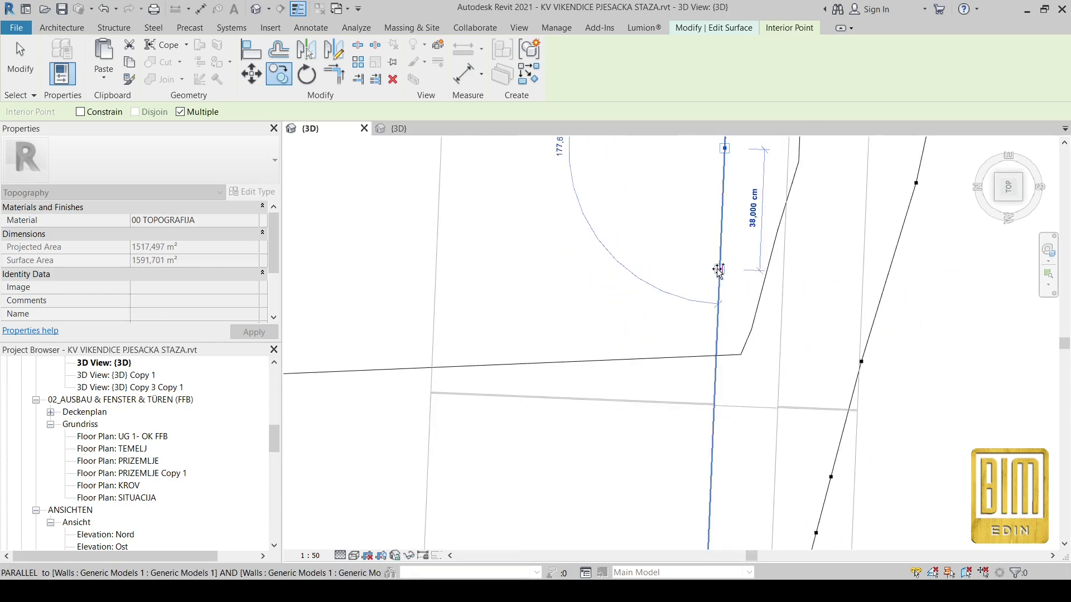
Continue copying the terrain point along the hillside line past the following wall joints.
{"action": "left_click", "coordinate": [718, 270]}
{"action": "scroll", "coordinate": [716, 271], "scroll_direction": "down", "scroll_amount": 2}
{"action": "scroll", "coordinate": [714, 273], "scroll_direction": "up", "scroll_amount": 2}
{"action": "left_click", "coordinate": [698, 321]}
{"action": "scroll", "coordinate": [698, 321], "scroll_direction": "down", "scroll_amount": 2}
{"action": "scroll", "coordinate": [697, 264], "scroll_direction": "up", "scroll_amount": 2}
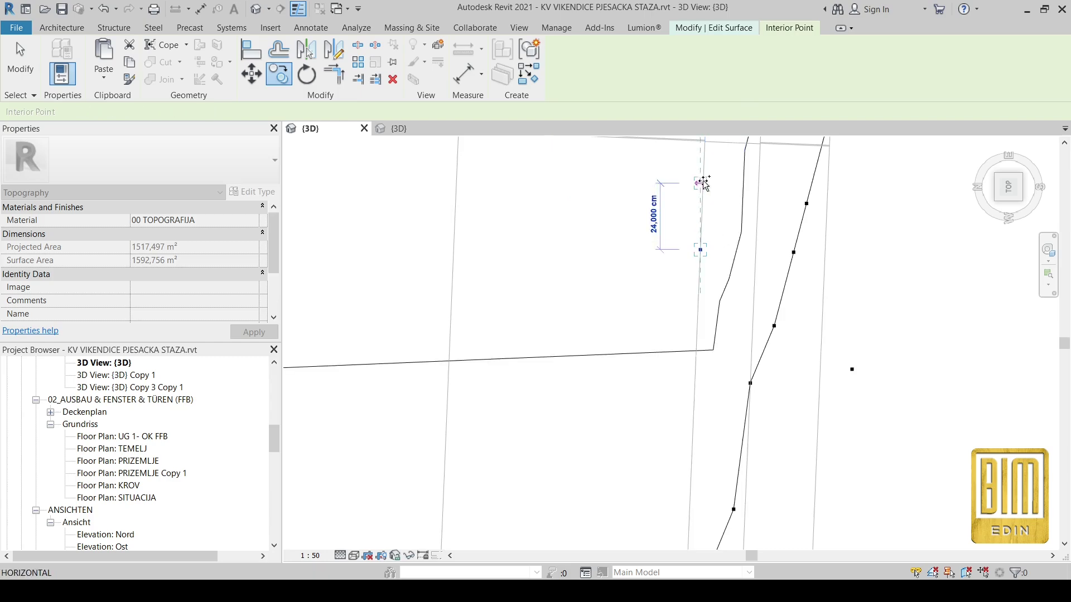
{"action": "middle_click_drag", "start_coordinate": [703, 182], "coordinate": [651, 362]}
{"action": "left_click", "coordinate": [661, 363]}
{"action": "scroll", "coordinate": [660, 363], "scroll_direction": "up", "scroll_amount": 2}
{"action": "scroll", "coordinate": [663, 279], "scroll_direction": "down", "scroll_amount": 5}
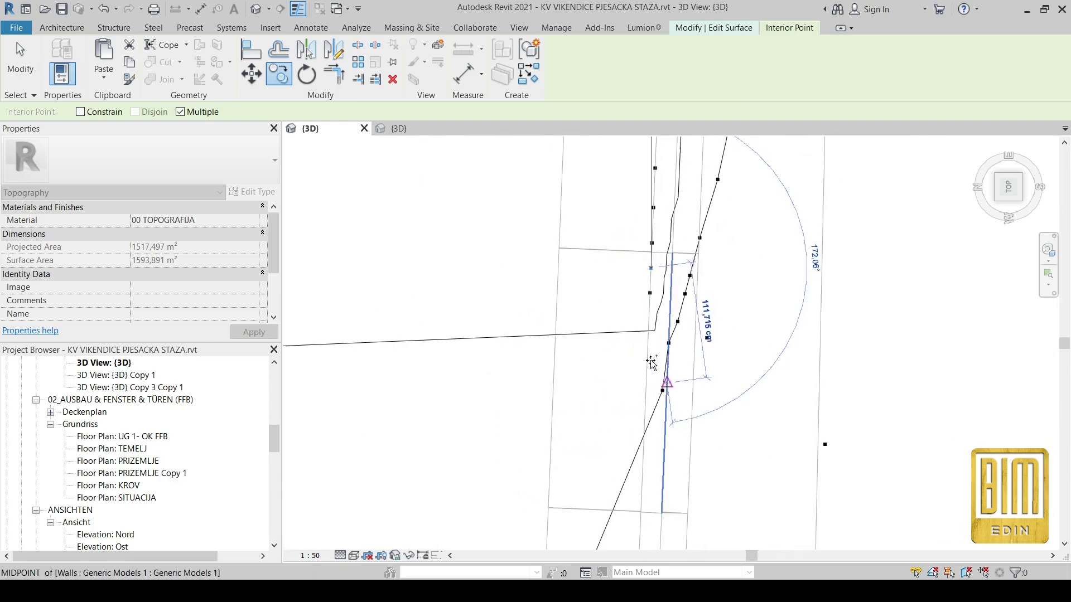
{"action": "scroll", "coordinate": [648, 248], "scroll_direction": "up", "scroll_amount": 2}
{"action": "left_click", "coordinate": [636, 365]}
{"action": "scroll", "coordinate": [637, 365], "scroll_direction": "down", "scroll_amount": 2}
{"action": "scroll", "coordinate": [662, 170], "scroll_direction": "up", "scroll_amount": 2}
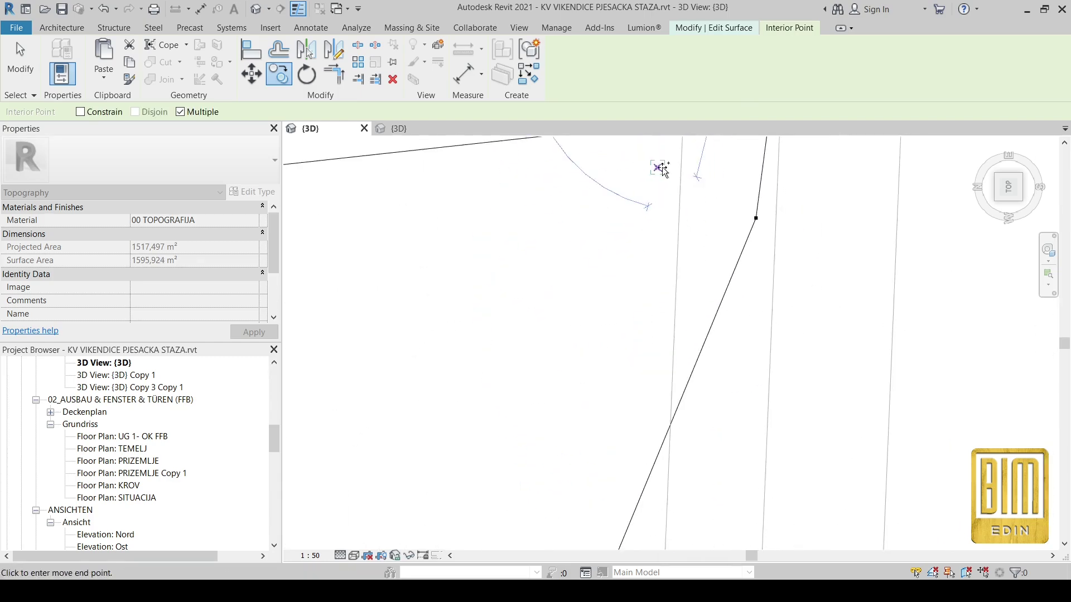
{"action": "left_click", "coordinate": [656, 384]}
{"action": "scroll", "coordinate": [645, 251], "scroll_direction": "down", "scroll_amount": 2}
{"action": "scroll", "coordinate": [672, 299], "scroll_direction": "up", "scroll_amount": 1}
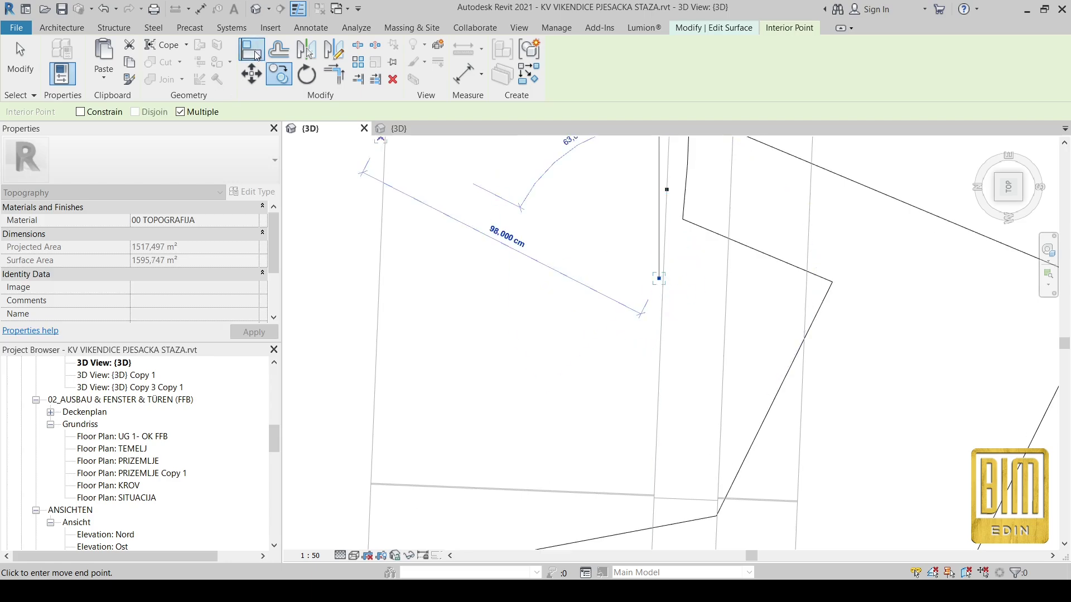
Align the last copied terrain point with the wall's hillside line.
{"action": "left_click", "coordinate": [255, 51]}
{"action": "left_click", "coordinate": [663, 288]}
{"action": "left_click", "coordinate": [659, 278]}
{"action": "scroll", "coordinate": [628, 267], "scroll_direction": "down", "scroll_amount": 2}
{"action": "key", "text": "Escape"}
{"action": "scroll", "coordinate": [591, 282], "scroll_direction": "up", "scroll_amount": 2}
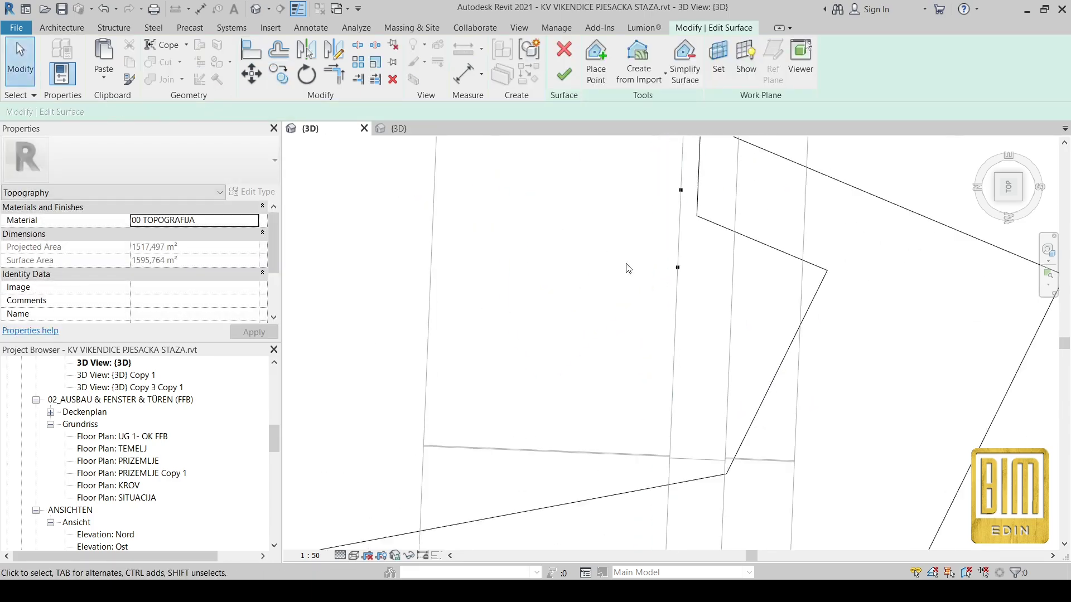
Copy the last terrain point down the wall's hillside line to just past the next joint, spaced about 15 to 20 cm apart.
{"action": "left_click_drag", "start_coordinate": [639, 248], "coordinate": [695, 292]}
{"action": "left_click", "coordinate": [278, 74]}
{"action": "scroll", "coordinate": [663, 300], "scroll_direction": "up", "scroll_amount": 2}
{"action": "left_click", "coordinate": [684, 251]}
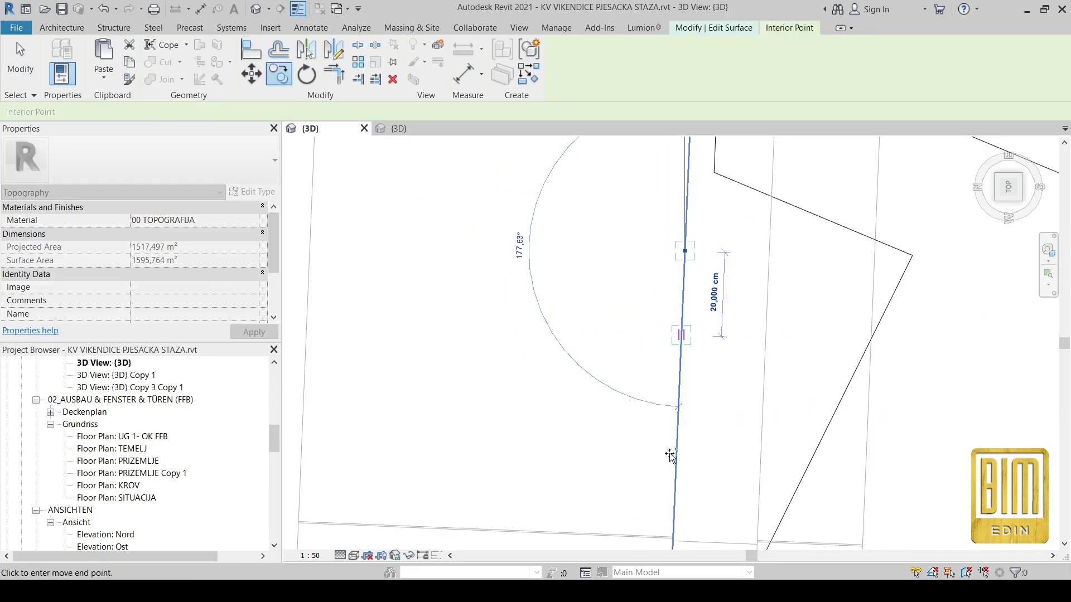
{"action": "middle_click_drag", "start_coordinate": [671, 454], "coordinate": [678, 188]}
{"action": "scroll", "coordinate": [671, 329], "scroll_direction": "up", "scroll_amount": 1}
{"action": "left_click", "coordinate": [672, 331]}
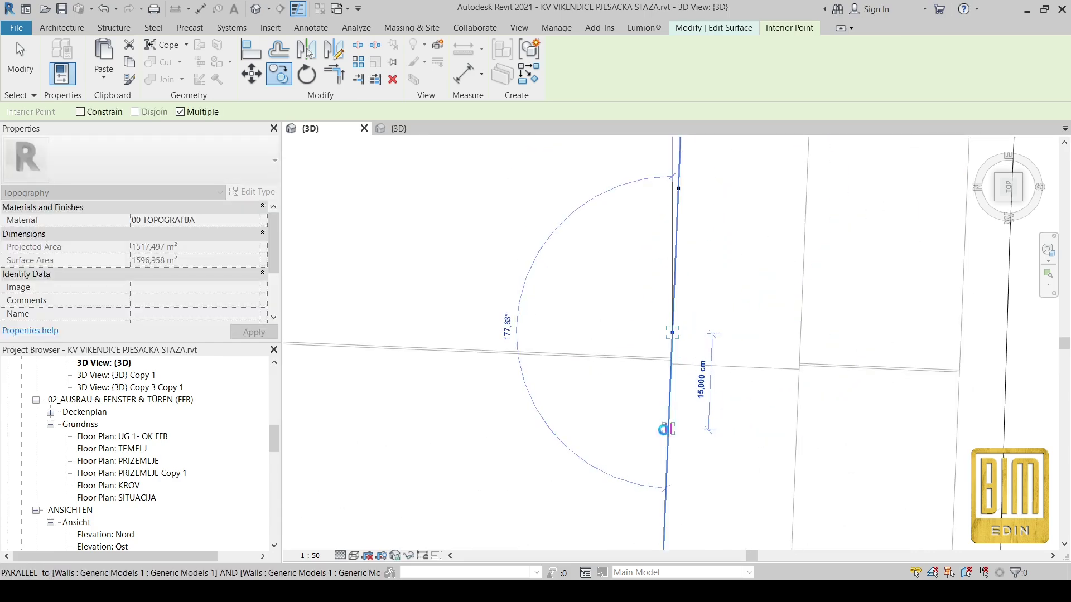
{"action": "left_click", "coordinate": [664, 429]}
Add two more point copies on the hillside line below that joint, the last about 22 cm further down.
{"action": "scroll", "coordinate": [664, 429], "scroll_direction": "down", "scroll_amount": 1}
{"action": "middle_click_drag", "start_coordinate": [664, 429], "coordinate": [725, 146]}
{"action": "left_click", "coordinate": [721, 245]}
{"action": "middle_click_drag", "start_coordinate": [711, 464], "coordinate": [641, 240]}
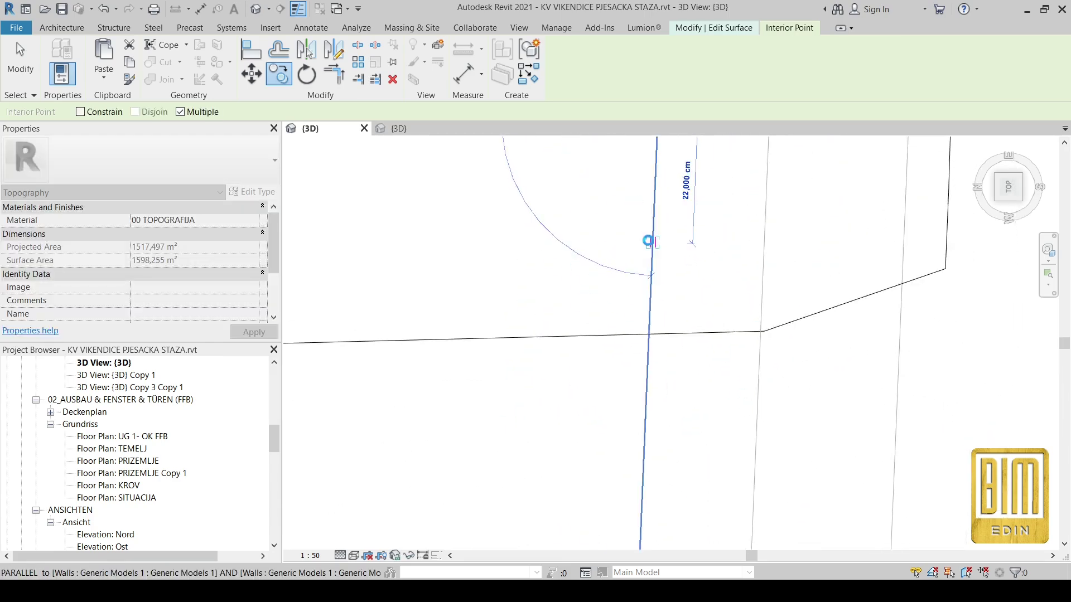
{"action": "left_click", "coordinate": [648, 243]}
Align the newest terrain point with the wall's hillside line and finish the Align command.
{"action": "left_click", "coordinate": [244, 42]}
{"action": "left_click", "coordinate": [646, 406]}
{"action": "left_click", "coordinate": [652, 354]}
{"action": "middle_click_drag", "start_coordinate": [668, 454], "coordinate": [685, 234]}
{"action": "left_click", "coordinate": [20, 68]}
Copy the lowest aligned terrain point further down the hillside line, spacing the copies up to about 30 cm apart.
{"action": "scroll", "coordinate": [608, 371], "scroll_direction": "down", "scroll_amount": 2}
{"action": "scroll", "coordinate": [630, 310], "scroll_direction": "up", "scroll_amount": 1}
{"action": "left_click", "coordinate": [636, 317]}
{"action": "key", "text": "c"}
{"action": "key", "text": "o"}
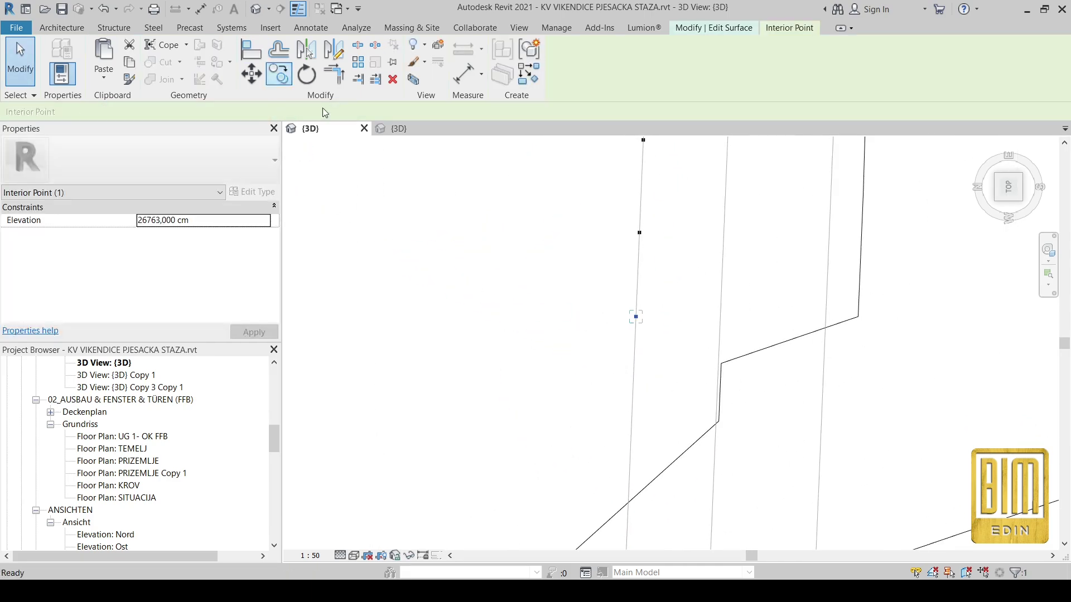
{"action": "left_click", "coordinate": [635, 316]}
{"action": "left_click", "coordinate": [632, 406]}
{"action": "middle_click_drag", "start_coordinate": [631, 405], "coordinate": [624, 252]}
{"action": "left_click", "coordinate": [616, 343]}
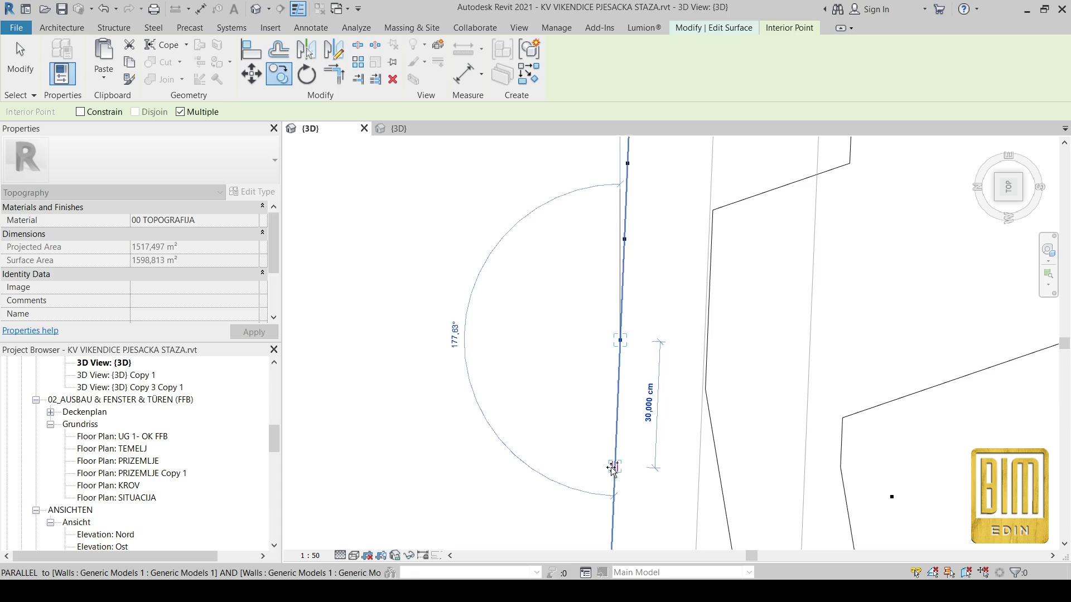
{"action": "left_click", "coordinate": [613, 473]}
Continue the point copies at spacings of about 32 cm or less to just above the following wall joint.
{"action": "middle_click_drag", "start_coordinate": [613, 473], "coordinate": [606, 280]}
{"action": "left_click", "coordinate": [603, 365]}
{"action": "scroll", "coordinate": [659, 241], "scroll_direction": "down", "scroll_amount": 3}
{"action": "scroll", "coordinate": [645, 325], "scroll_direction": "up", "scroll_amount": 3}
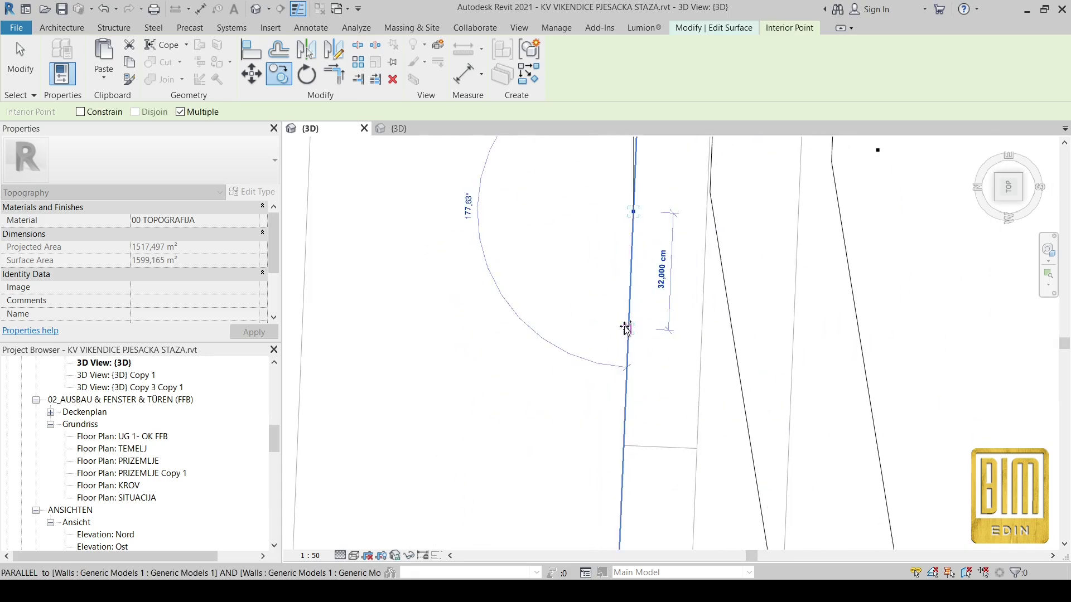
{"action": "left_click", "coordinate": [628, 328]}
{"action": "left_click", "coordinate": [628, 416]}
Align the terrain point just above the wall joint with the hillside line.
{"action": "key", "text": "a"}
{"action": "key", "text": "l"}
{"action": "left_click", "coordinate": [625, 410]}
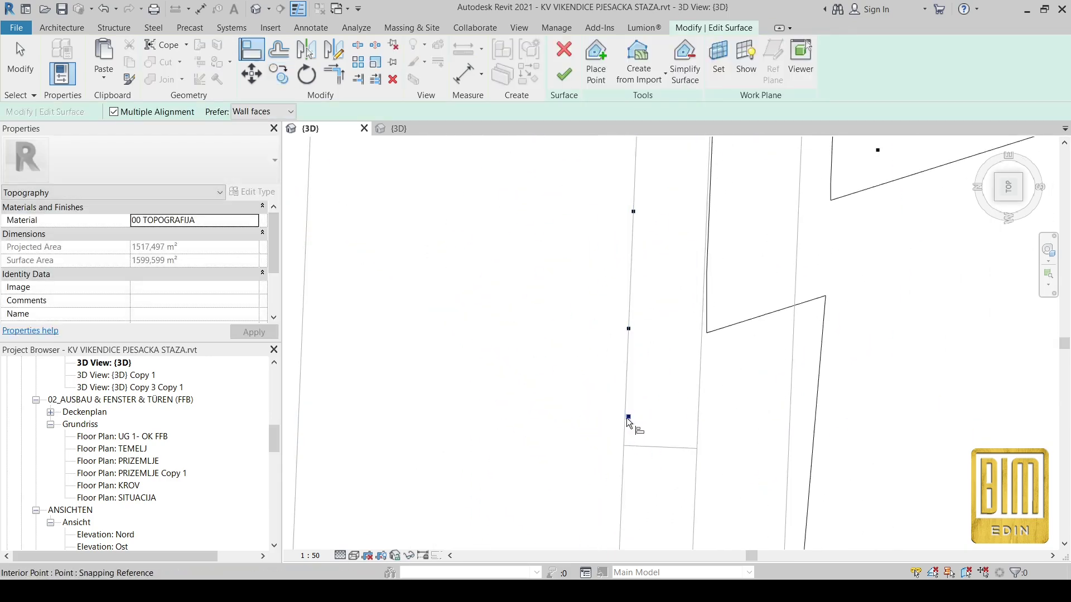
{"action": "left_click", "coordinate": [628, 417]}
Copy the aligned point past the joint onto the next wall segment, spacing the copies about 24 cm apart.
{"action": "middle_click_drag", "start_coordinate": [472, 404], "coordinate": [485, 187]}
{"action": "left_click", "coordinate": [637, 199]}
{"action": "key", "text": "c"}
{"action": "key", "text": "o"}
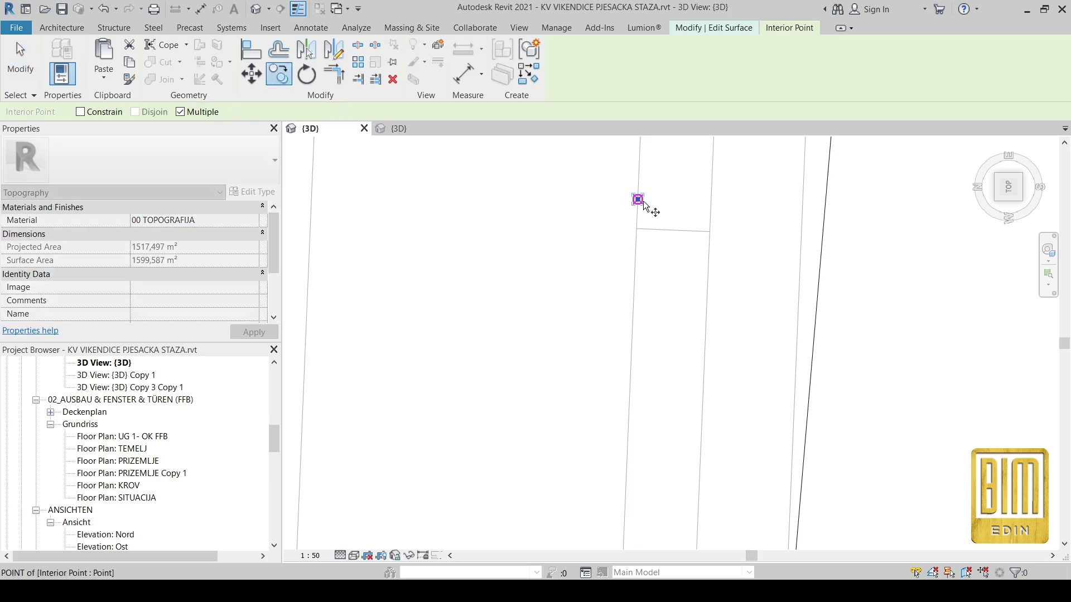
{"action": "left_click", "coordinate": [628, 296]}
{"action": "scroll", "coordinate": [630, 301], "scroll_direction": "up", "scroll_amount": 2}
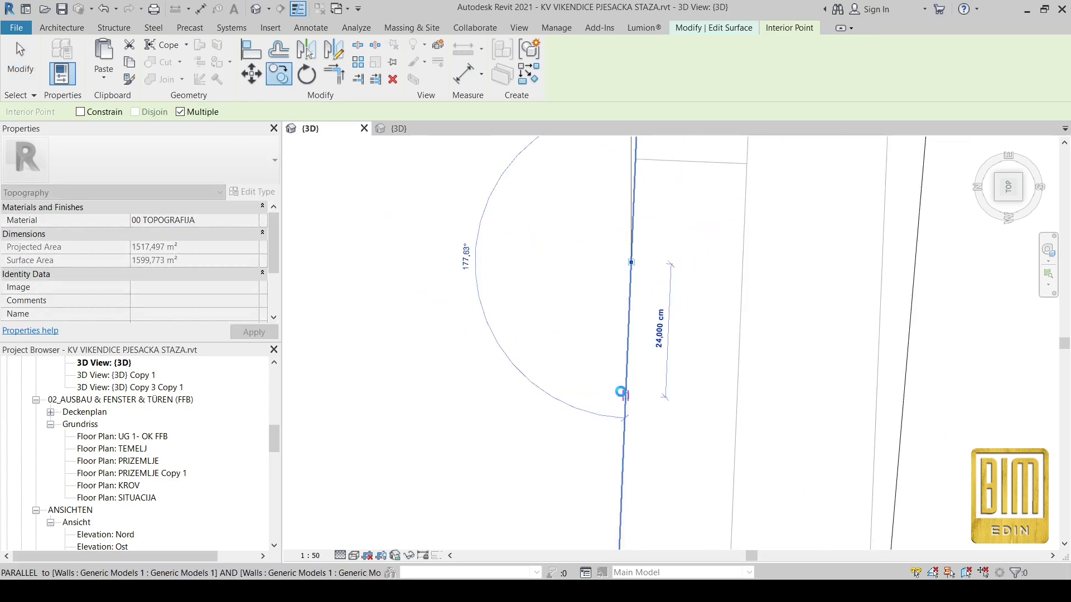
{"action": "left_click", "coordinate": [621, 392]}
{"action": "middle_click_drag", "start_coordinate": [620, 392], "coordinate": [615, 217]}
{"action": "scroll", "coordinate": [582, 294], "scroll_direction": "down", "scroll_amount": 1}
{"action": "left_click", "coordinate": [608, 309]}
Place further point copies, up to about 38 cm apart, down to the joint where the wall changes direction.
{"action": "middle_click_drag", "start_coordinate": [574, 439], "coordinate": [552, 241]}
{"action": "left_click", "coordinate": [551, 243]}
{"action": "scroll", "coordinate": [558, 248], "scroll_direction": "down", "scroll_amount": 4}
{"action": "scroll", "coordinate": [558, 295], "scroll_direction": "up", "scroll_amount": 2}
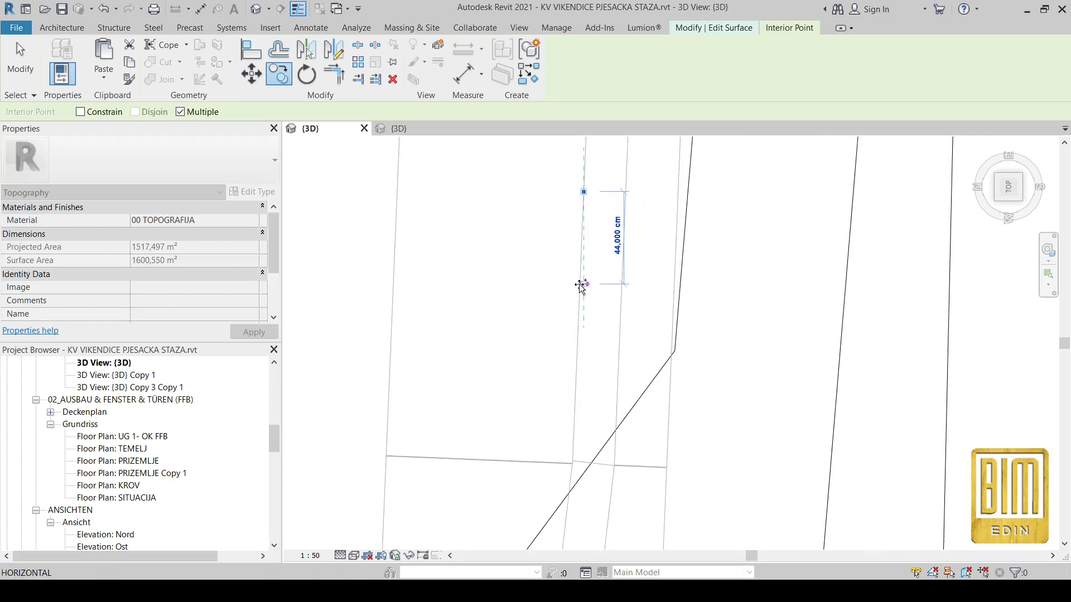
{"action": "left_click", "coordinate": [576, 270]}
{"action": "left_click", "coordinate": [578, 334]}
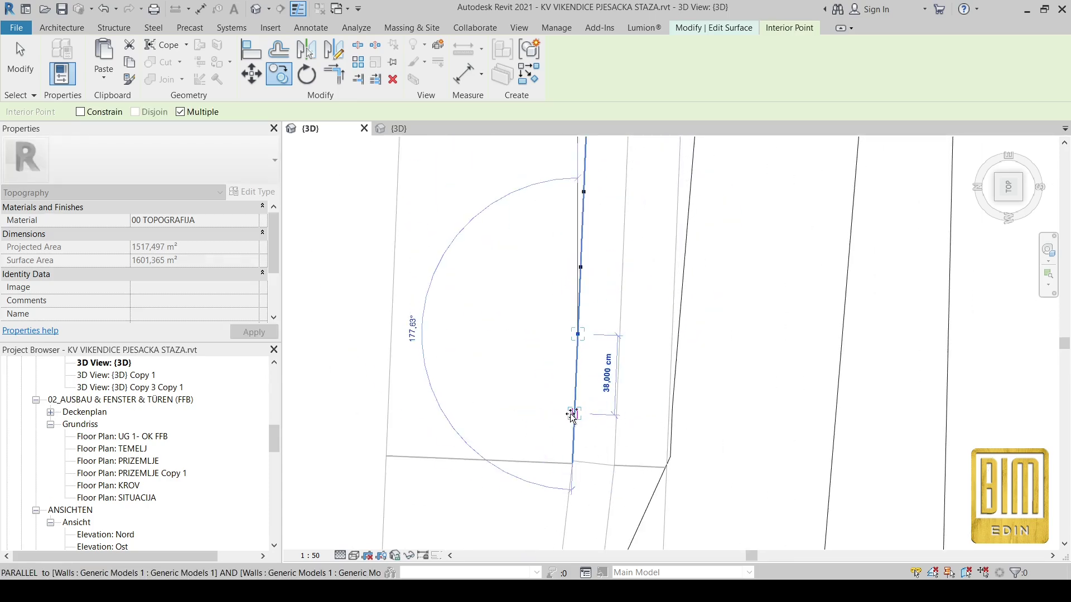
{"action": "left_click", "coordinate": [572, 414]}
{"action": "middle_click_drag", "start_coordinate": [586, 474], "coordinate": [567, 285]}
{"action": "scroll", "coordinate": [562, 284], "scroll_direction": "up", "scroll_amount": 5}
{"action": "left_click", "coordinate": [533, 251]}
Place point copies along the hillside line of the angled wall segment, about 24 to 46 cm apart.
{"action": "scroll", "coordinate": [610, 188], "scroll_direction": "down", "scroll_amount": 3}
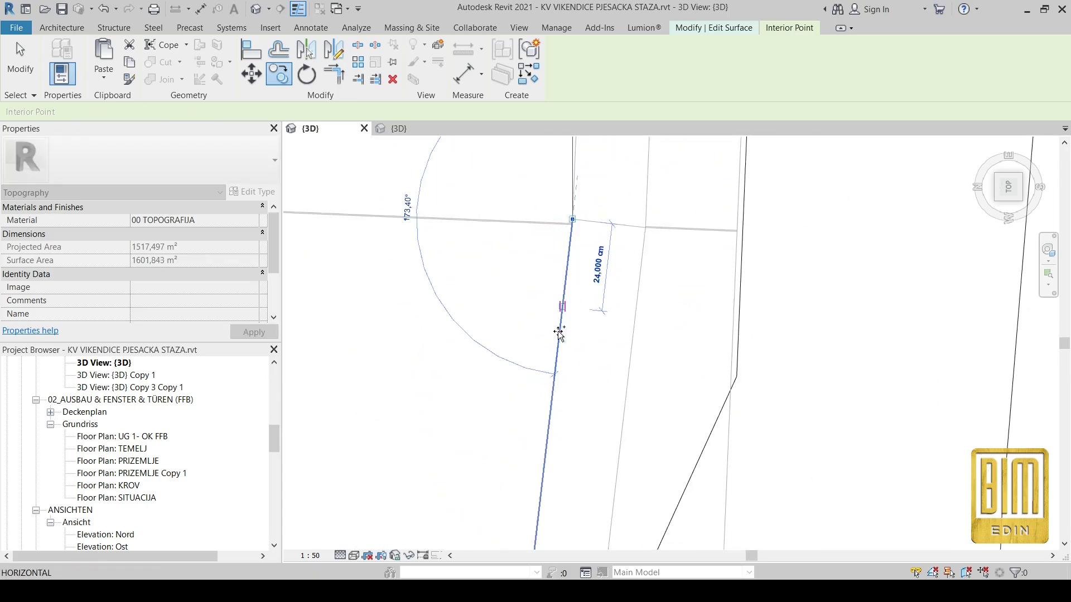
{"action": "left_click", "coordinate": [562, 306]}
{"action": "middle_click_drag", "start_coordinate": [546, 429], "coordinate": [604, 243]}
{"action": "scroll", "coordinate": [612, 195], "scroll_direction": "down", "scroll_amount": 2}
{"action": "left_click", "coordinate": [604, 260]}
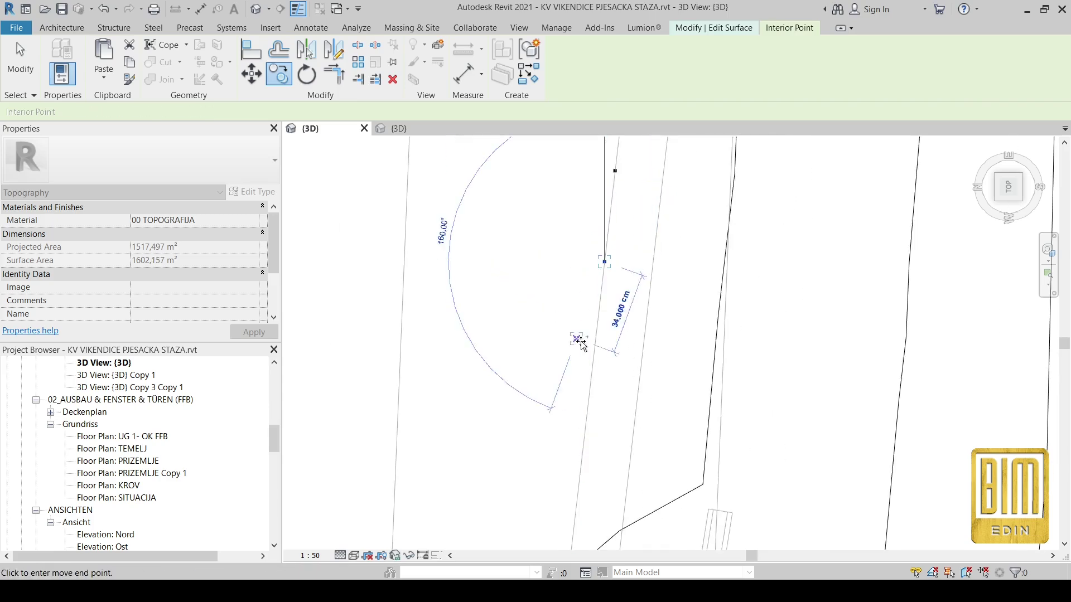
{"action": "left_click", "coordinate": [594, 344]}
{"action": "middle_click_drag", "start_coordinate": [564, 437], "coordinate": [574, 222]}
{"action": "left_click", "coordinate": [572, 221]}
{"action": "middle_click_drag", "start_coordinate": [545, 330], "coordinate": [543, 205]}
{"action": "left_click", "coordinate": [557, 207]}
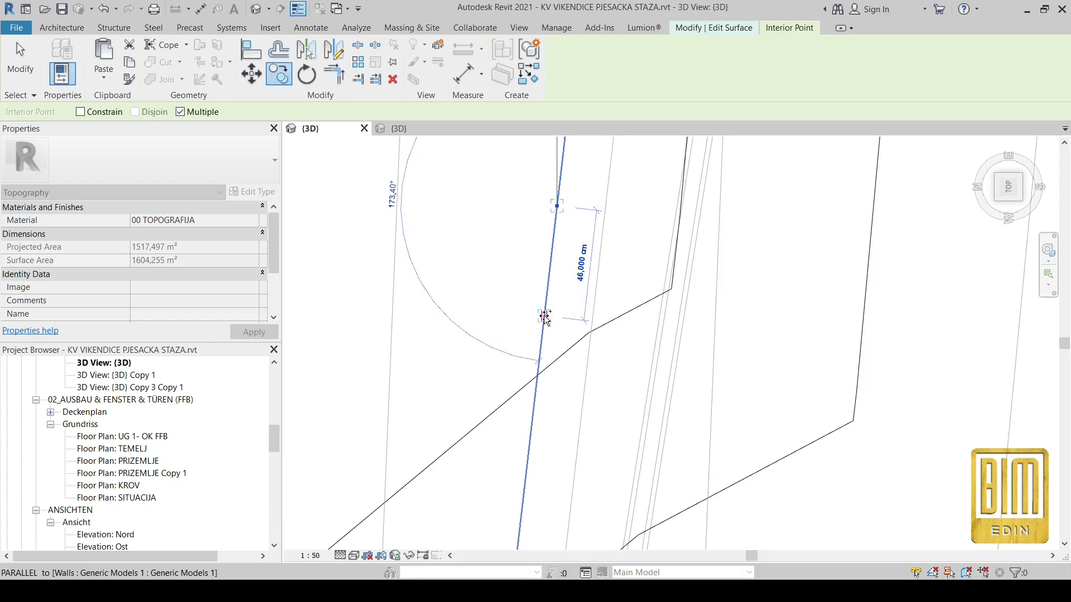
{"action": "left_click", "coordinate": [544, 318]}
Extend the point copies to the lower end of the angled segment and just past its joint, about 38 cm apart.
{"action": "scroll", "coordinate": [581, 241], "scroll_direction": "down", "scroll_amount": 4}
{"action": "scroll", "coordinate": [580, 241], "scroll_direction": "up", "scroll_amount": 2}
{"action": "middle_click_drag", "start_coordinate": [550, 356], "coordinate": [580, 238]}
{"action": "left_click", "coordinate": [580, 239]}
{"action": "left_click", "coordinate": [576, 293]}
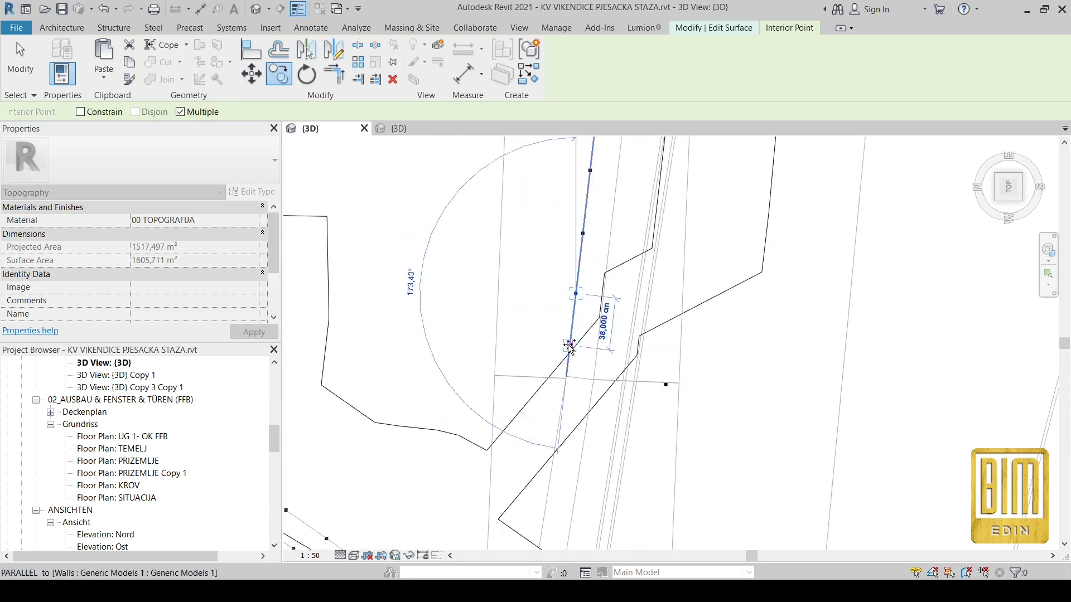
{"action": "left_click", "coordinate": [570, 345]}
{"action": "middle_click_drag", "start_coordinate": [567, 425], "coordinate": [550, 275]}
{"action": "scroll", "coordinate": [550, 275], "scroll_direction": "up", "scroll_amount": 2}
{"action": "left_click", "coordinate": [535, 279]}
Copy the terrain point along the last wall segment's hillside line to its lower end by the entrance.
{"action": "middle_click_drag", "start_coordinate": [510, 367], "coordinate": [523, 262]}
{"action": "scroll", "coordinate": [522, 262], "scroll_direction": "up", "scroll_amount": 1}
{"action": "left_click", "coordinate": [535, 270]}
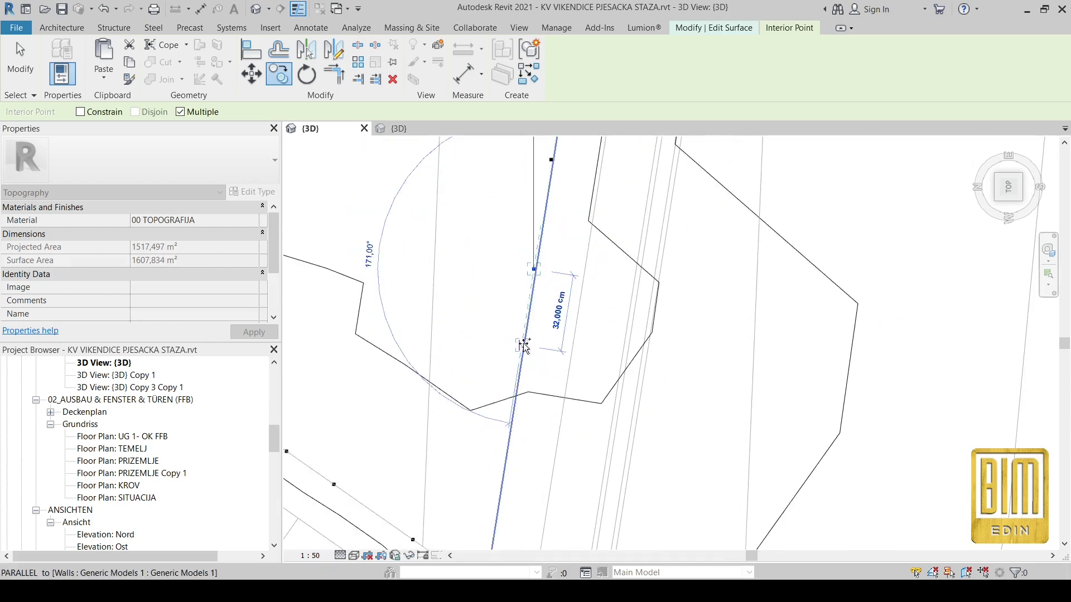
{"action": "left_click", "coordinate": [524, 345]}
{"action": "left_click", "coordinate": [504, 445]}
{"action": "middle_click_drag", "start_coordinate": [496, 513], "coordinate": [557, 256]}
{"action": "left_click", "coordinate": [557, 255]}
{"action": "left_click", "coordinate": [545, 316]}
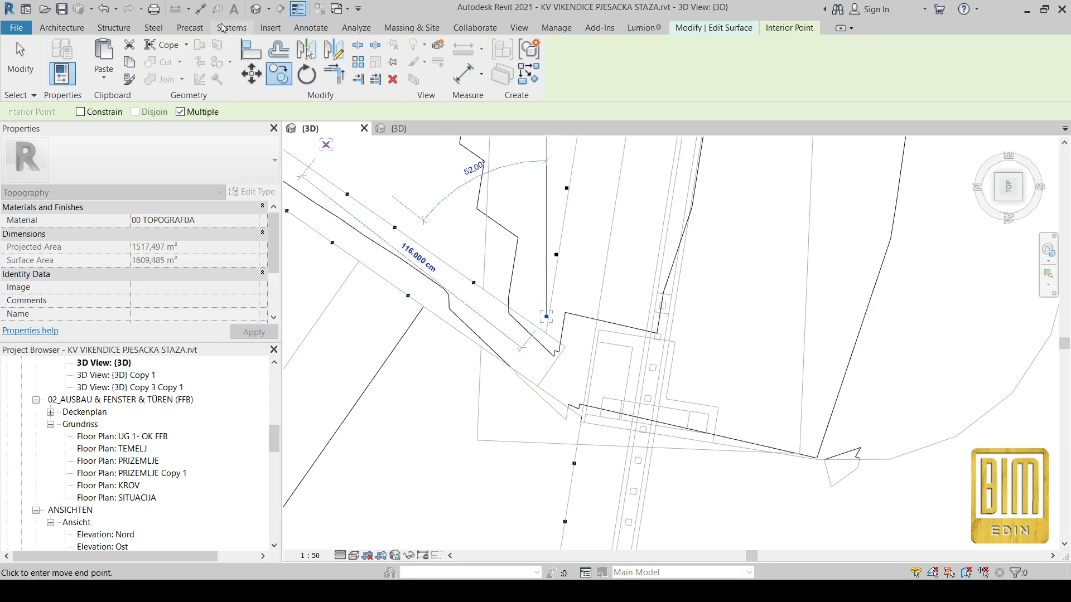
Align the lowest terrain point with the last wall segment's hillside line.
{"action": "left_click", "coordinate": [251, 49]}
{"action": "scroll", "coordinate": [574, 324], "scroll_direction": "up", "scroll_amount": 4}
{"action": "left_click", "coordinate": [500, 280]}
{"action": "left_click", "coordinate": [486, 299]}
Align the remaining off-line terrain points of the last segment with its hillside line, working up toward the joint.
{"action": "scroll", "coordinate": [525, 284], "scroll_direction": "down", "scroll_amount": 2}
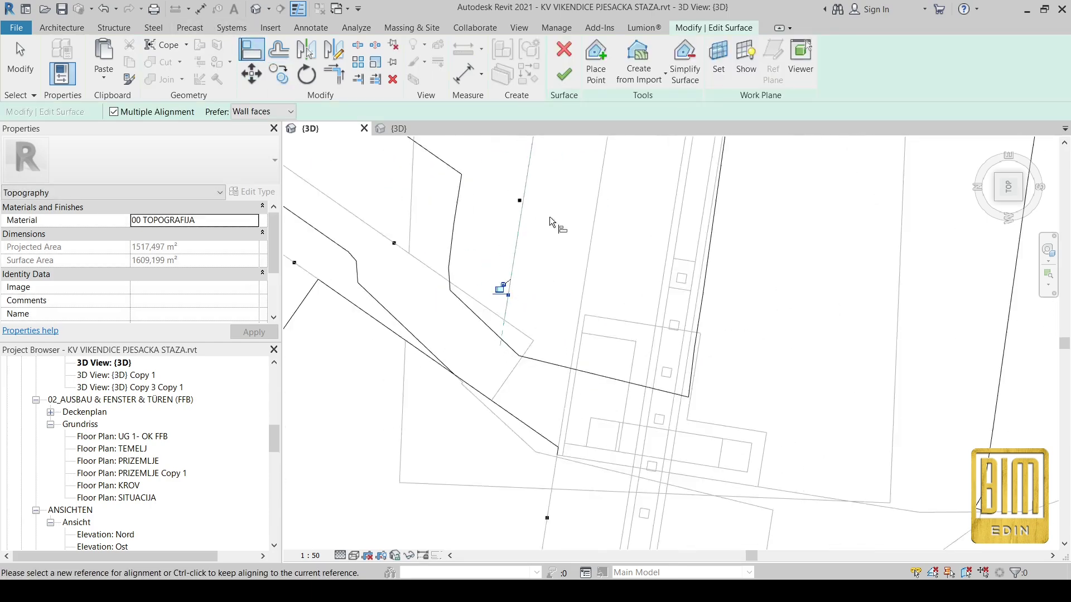
{"action": "middle_click_drag", "start_coordinate": [550, 216], "coordinate": [548, 385]}
{"action": "scroll", "coordinate": [549, 385], "scroll_direction": "up", "scroll_amount": 1}
{"action": "left_click", "coordinate": [537, 216]}
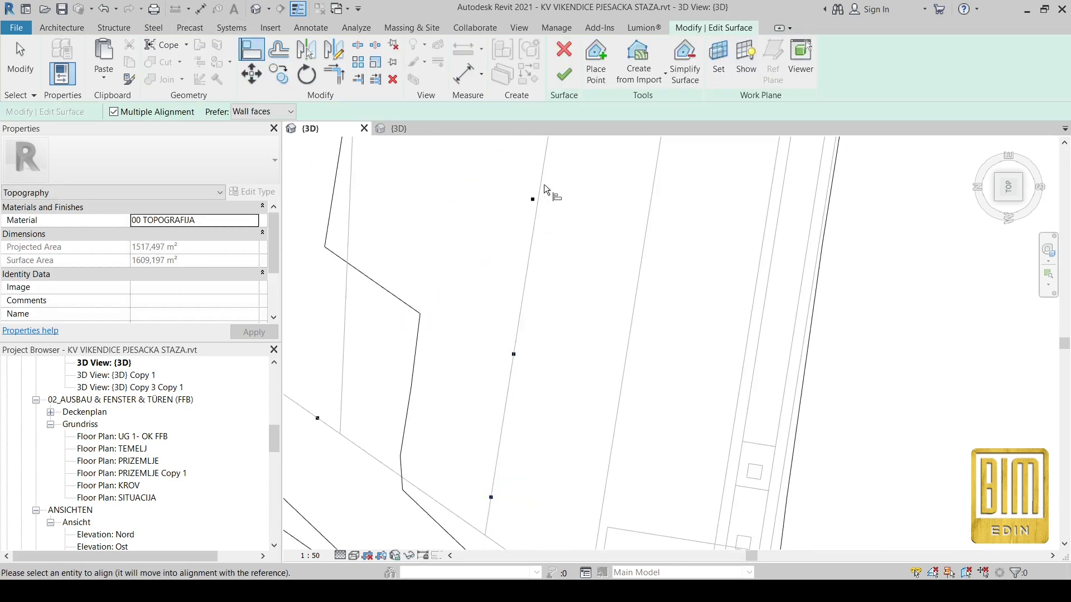
{"action": "middle_click_drag", "start_coordinate": [535, 144], "coordinate": [550, 359]}
{"action": "left_click", "coordinate": [549, 368]}
{"action": "left_click", "coordinate": [574, 224]}
{"action": "middle_click_drag", "start_coordinate": [574, 225], "coordinate": [580, 510]}
{"action": "left_click", "coordinate": [611, 318]}
{"action": "scroll", "coordinate": [650, 249], "scroll_direction": "down", "scroll_amount": 2}
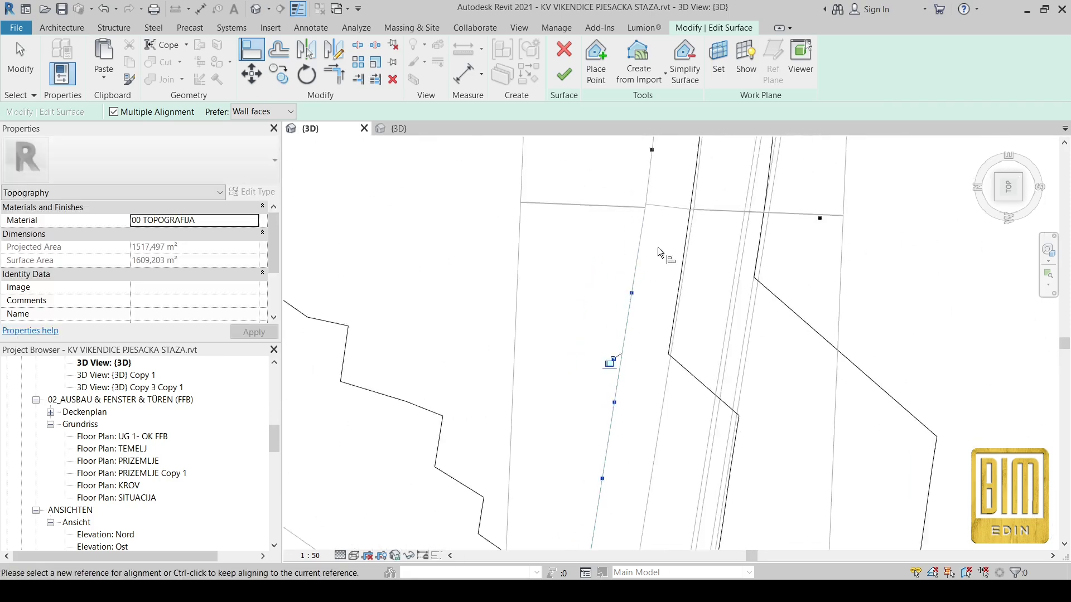
Copy the terrain point below the last segment's upper joint onto the joint corner and end the copy.
{"action": "scroll", "coordinate": [623, 238], "scroll_direction": "up", "scroll_amount": 2}
{"action": "middle_click_drag", "start_coordinate": [623, 237], "coordinate": [605, 333]}
{"action": "left_click", "coordinate": [19, 61]}
{"action": "left_click", "coordinate": [610, 423]}
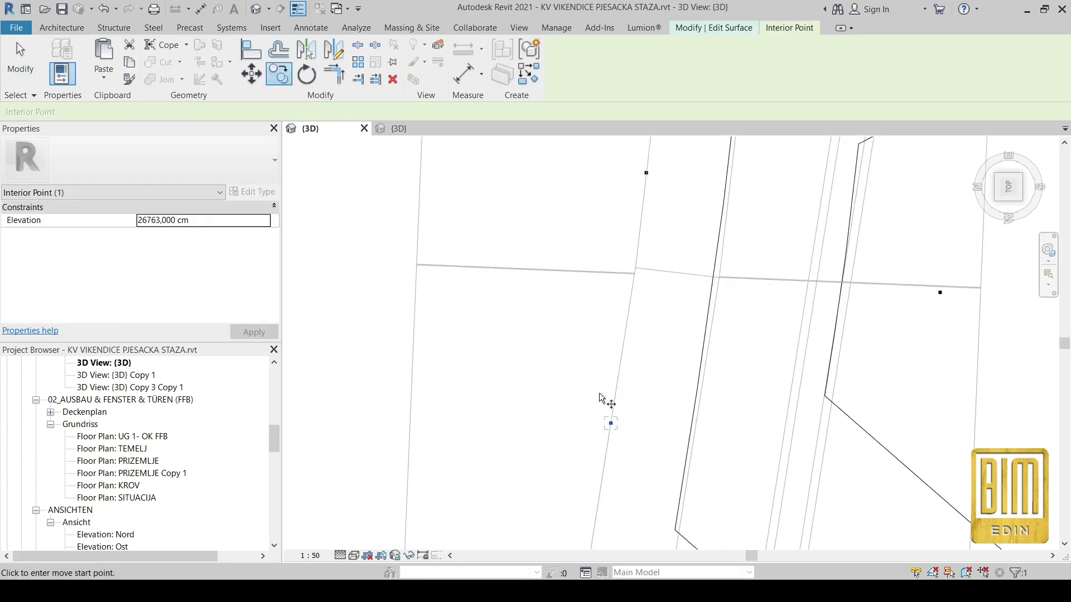
{"action": "key", "text": "c"}
{"action": "key", "text": "o"}
{"action": "left_click", "coordinate": [610, 422]}
{"action": "scroll", "coordinate": [581, 363], "scroll_direction": "up", "scroll_amount": 3}
{"action": "scroll", "coordinate": [581, 362], "scroll_direction": "down", "scroll_amount": 3}
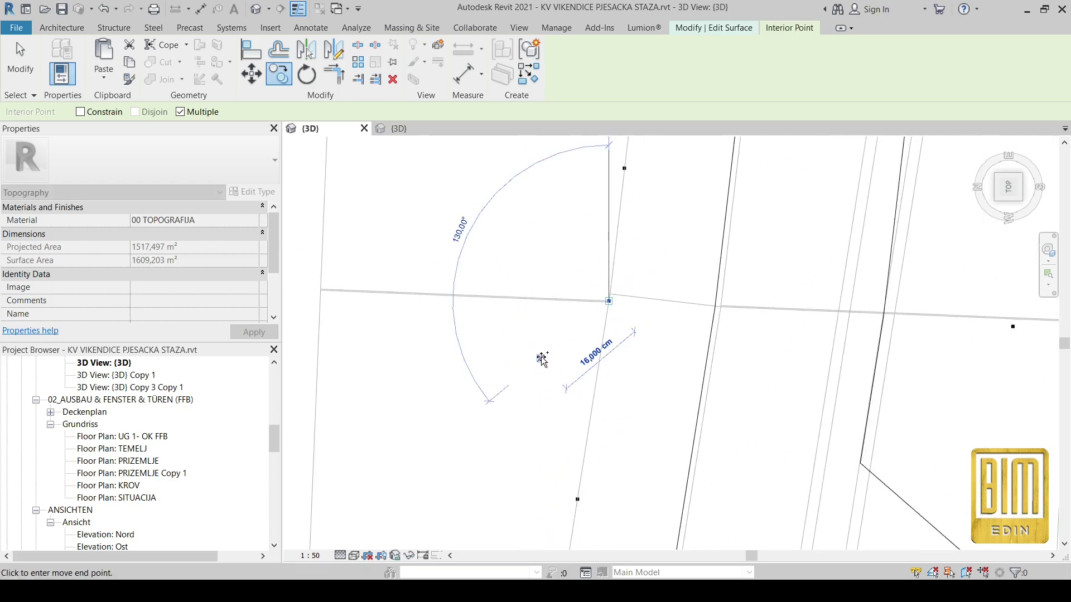
{"action": "left_click", "coordinate": [32, 75]}
Examine the row of terrain points along the wall's upper segments in an oblique 3D view.
{"action": "scroll", "coordinate": [584, 338], "scroll_direction": "down", "scroll_amount": 5}
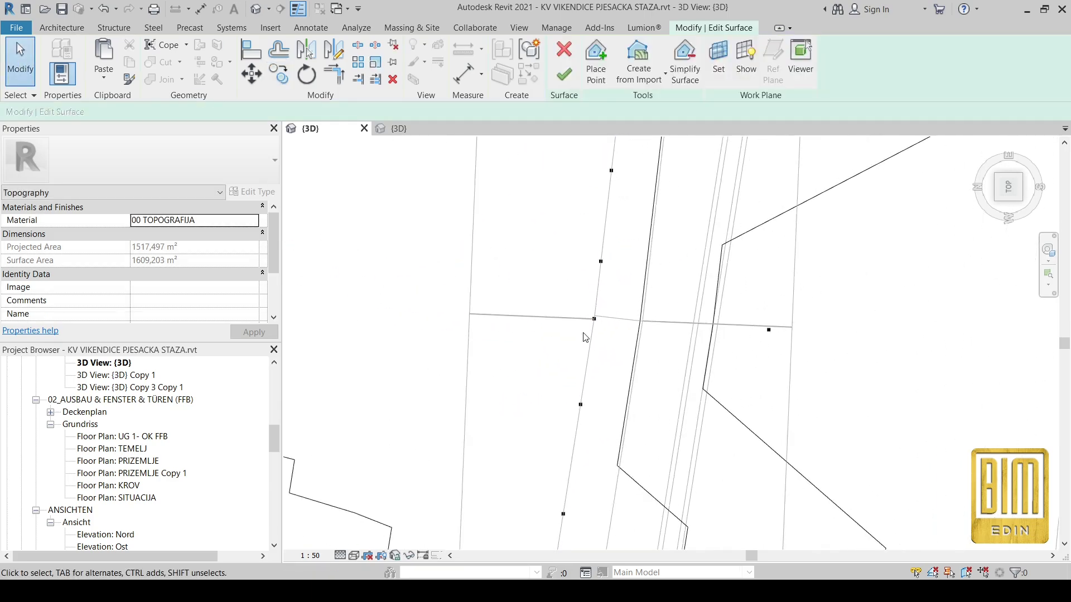
{"action": "middle_click_drag", "start_coordinate": [614, 317], "coordinate": [655, 540]}
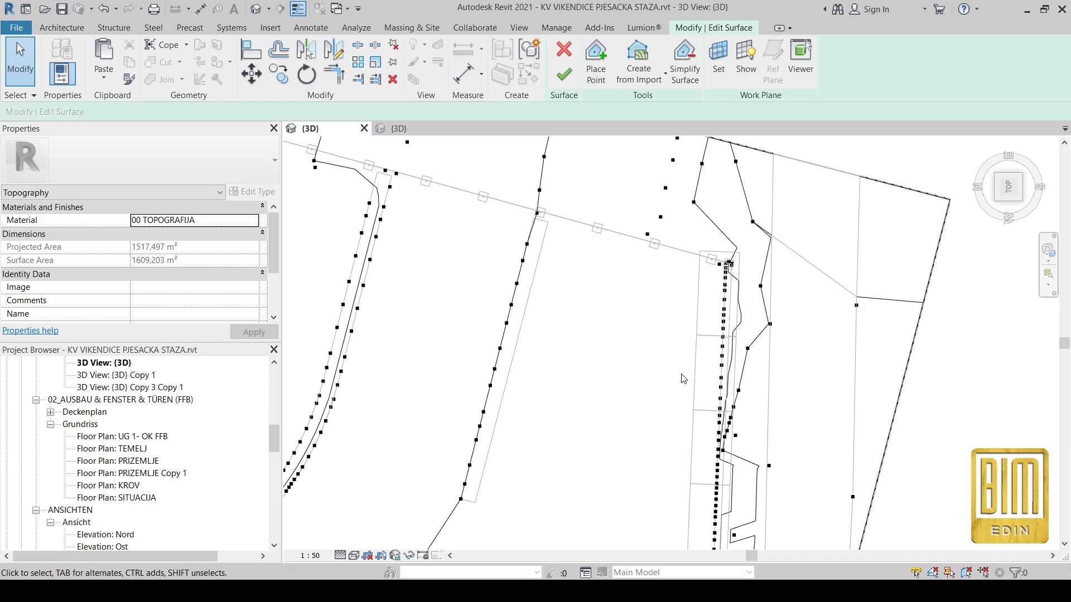
{"action": "middle_click_drag", "start_coordinate": [623, 483], "coordinate": [730, 234], "text": "shift"}
{"action": "scroll", "coordinate": [458, 406], "scroll_direction": "up", "scroll_amount": 3}
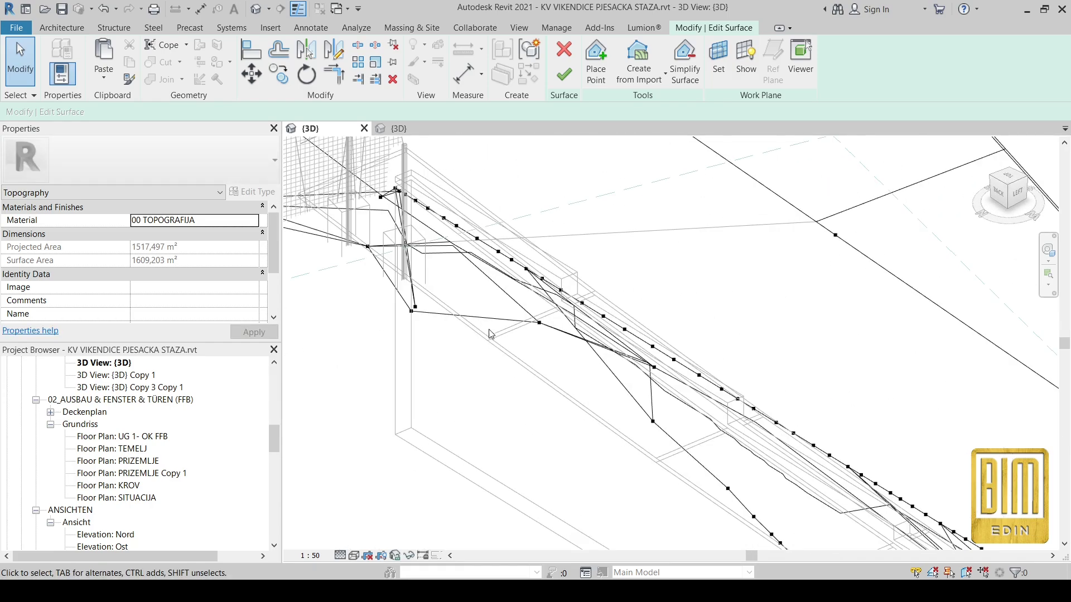
{"action": "middle_click_drag", "start_coordinate": [615, 376], "coordinate": [650, 342]}
{"action": "scroll", "coordinate": [487, 200], "scroll_direction": "up", "scroll_amount": 4}
{"action": "scroll", "coordinate": [616, 263], "scroll_direction": "down", "scroll_amount": 1}
{"action": "scroll", "coordinate": [686, 343], "scroll_direction": "up", "scroll_amount": 5}
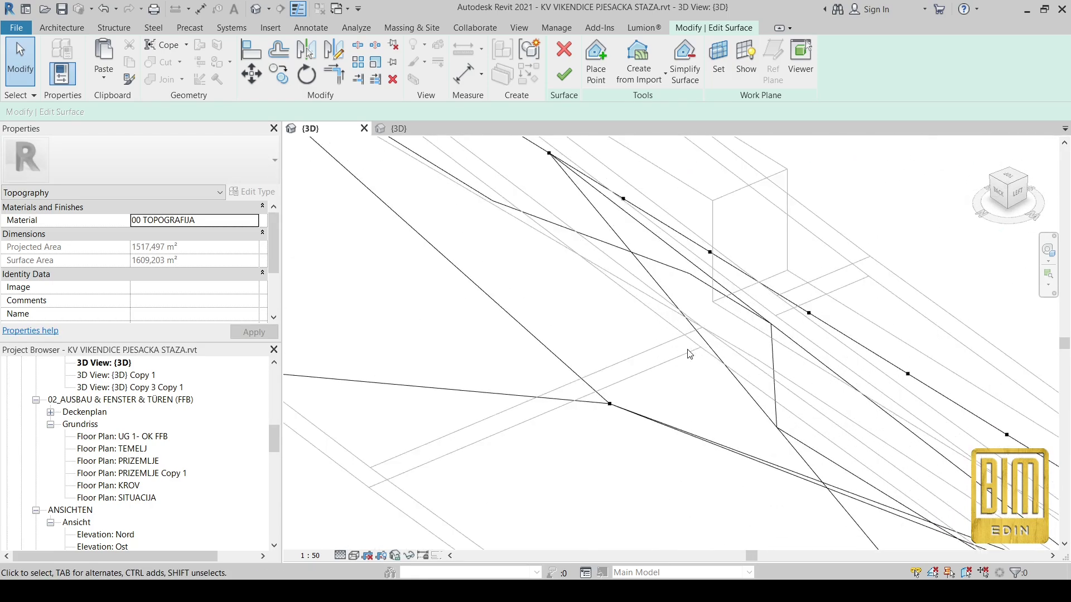
{"action": "scroll", "coordinate": [687, 351], "scroll_direction": "down", "scroll_amount": 3}
{"action": "scroll", "coordinate": [687, 354], "scroll_direction": "down", "scroll_amount": 3}
{"action": "middle_click_drag", "start_coordinate": [700, 424], "coordinate": [437, 326], "text": "shift"}
{"action": "scroll", "coordinate": [740, 187], "scroll_direction": "up", "scroll_amount": 3}
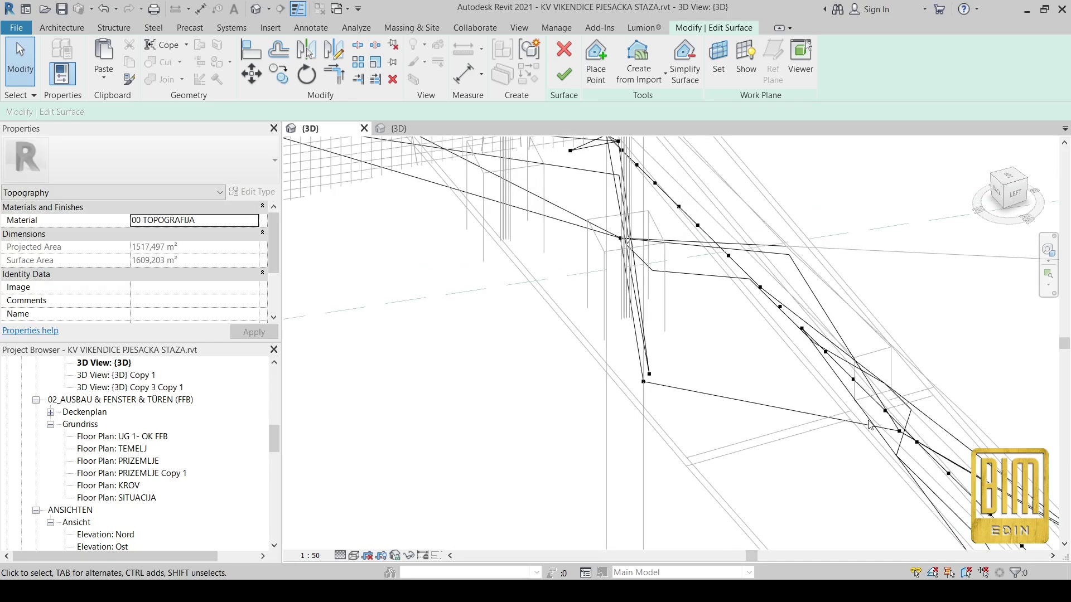
{"action": "middle_click_drag", "start_coordinate": [861, 423], "coordinate": [711, 333]}
{"action": "scroll", "coordinate": [711, 328], "scroll_direction": "up", "scroll_amount": 2}
{"action": "scroll", "coordinate": [707, 324], "scroll_direction": "down", "scroll_amount": 4}
Check the terrain points in the Hidden Line visual style and return the view to Wireframe.
{"action": "left_click", "coordinate": [353, 555]}
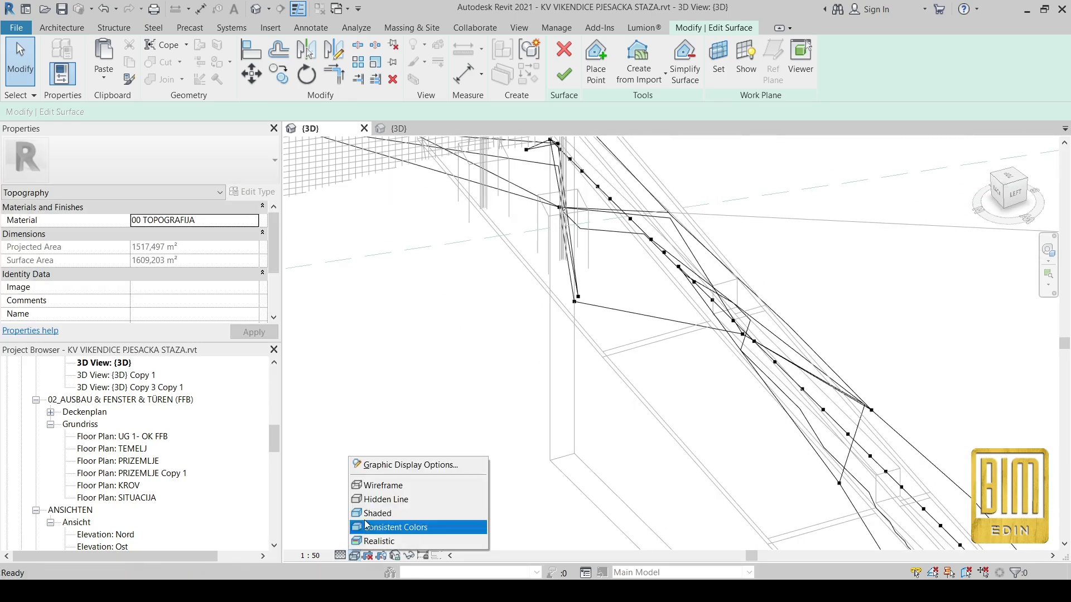
{"action": "left_click", "coordinate": [385, 498]}
{"action": "scroll", "coordinate": [651, 304], "scroll_direction": "down", "scroll_amount": 2}
{"action": "scroll", "coordinate": [609, 240], "scroll_direction": "up", "scroll_amount": 2}
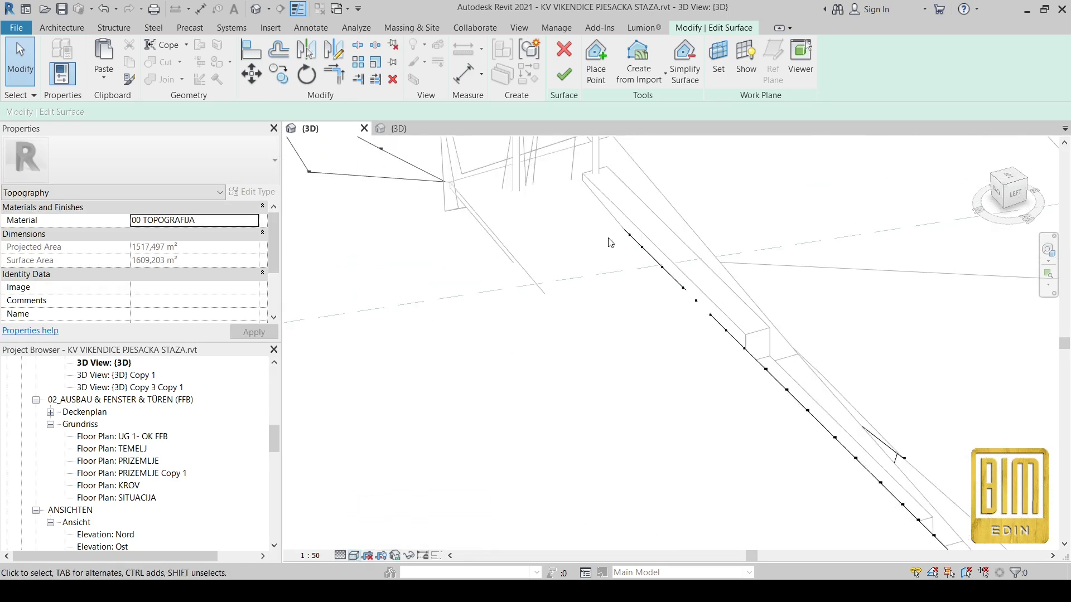
{"action": "left_click", "coordinate": [353, 556]}
{"action": "left_click", "coordinate": [380, 485]}
Align the terrain points at the wall's upper end with its lower hillside edge line.
{"action": "scroll", "coordinate": [624, 251], "scroll_direction": "up", "scroll_amount": 3}
{"action": "key", "text": "a"}
{"action": "key", "text": "l"}
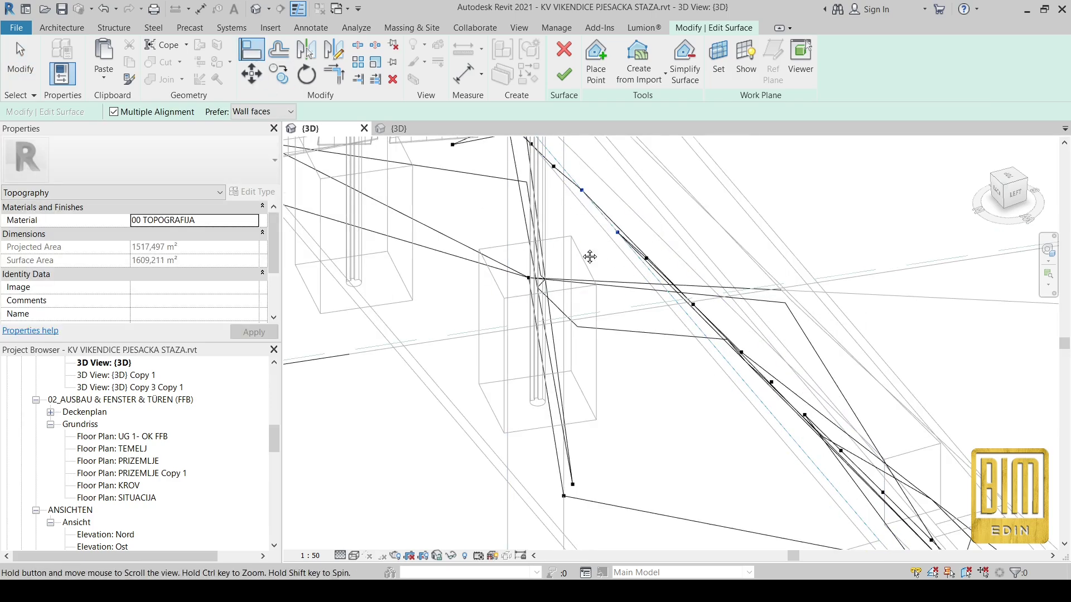
{"action": "middle_click_drag", "start_coordinate": [590, 256], "coordinate": [614, 338]}
{"action": "scroll", "coordinate": [577, 251], "scroll_direction": "up", "scroll_amount": 1}
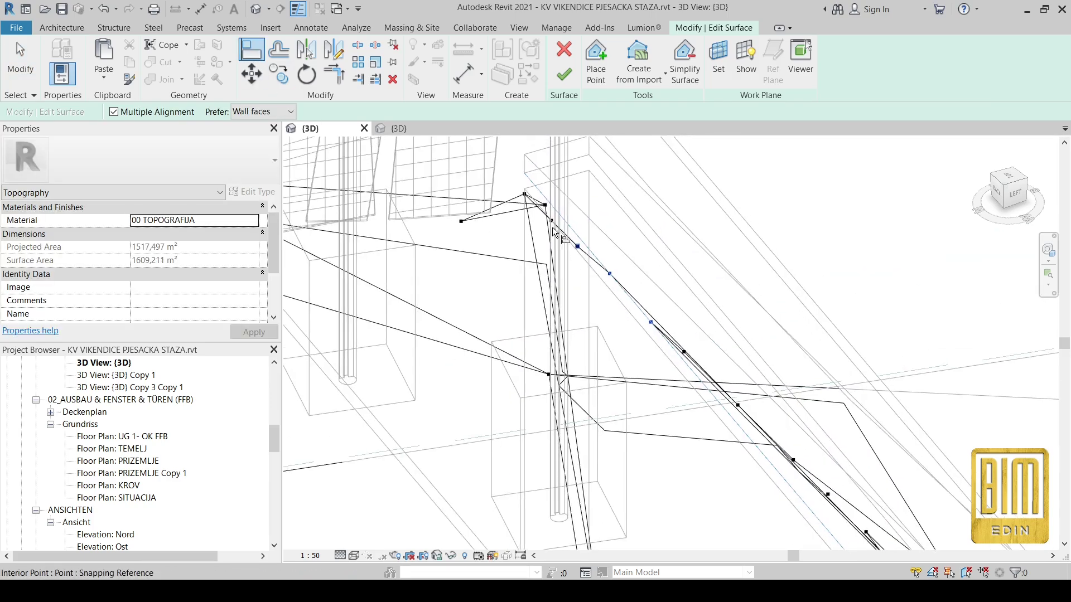
{"action": "left_click", "coordinate": [738, 407]}
{"action": "middle_click_drag", "start_coordinate": [737, 410], "coordinate": [636, 308]}
{"action": "left_click", "coordinate": [745, 366]}
Continue aligning terrain points with the lower hillside edge line to just past the first wall joint.
{"action": "middle_click_drag", "start_coordinate": [745, 369], "coordinate": [711, 333]}
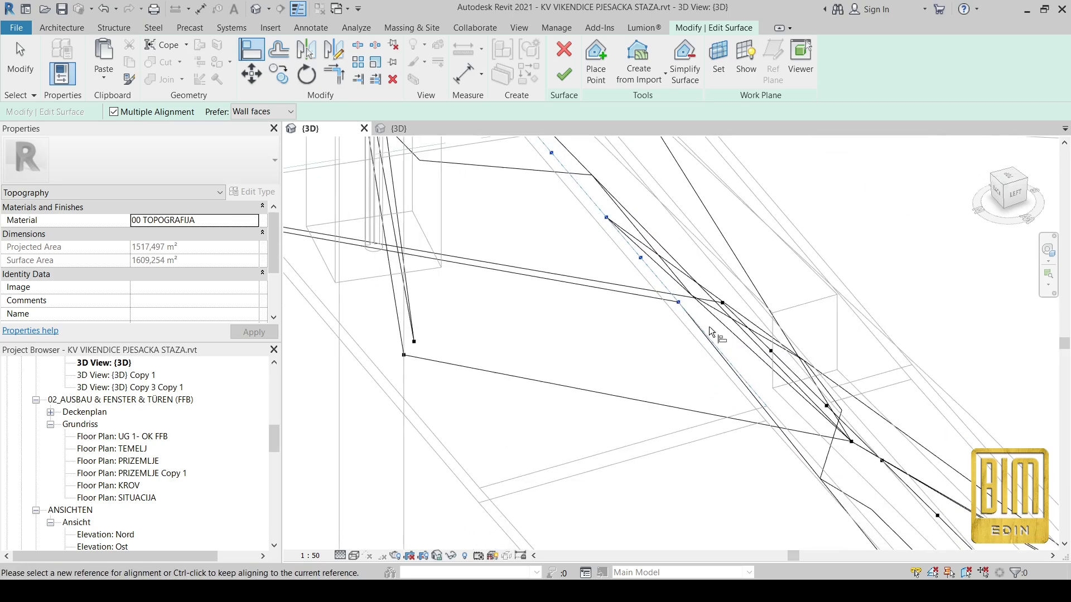
{"action": "left_click", "coordinate": [774, 410]}
{"action": "middle_click_drag", "start_coordinate": [774, 411], "coordinate": [675, 337]}
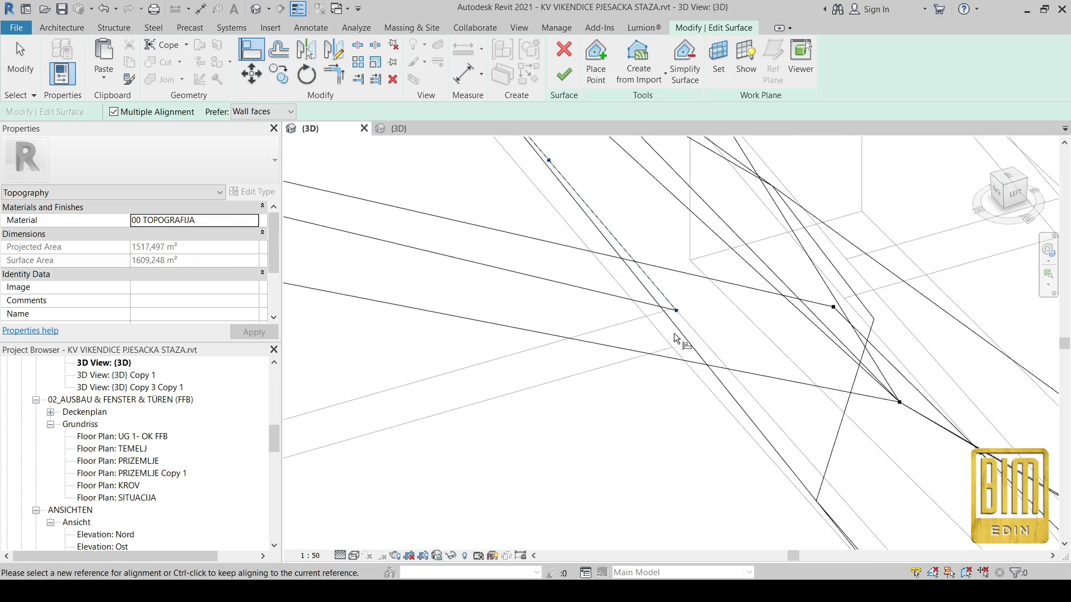
{"action": "left_click", "coordinate": [833, 307]}
Examine the terrain points still off the hillside edge line below the first wall joint.
{"action": "scroll", "coordinate": [796, 360], "scroll_direction": "down", "scroll_amount": 2}
{"action": "middle_click_drag", "start_coordinate": [848, 463], "coordinate": [684, 466]}
{"action": "scroll", "coordinate": [733, 363], "scroll_direction": "down", "scroll_amount": 3}
{"action": "scroll", "coordinate": [685, 466], "scroll_direction": "down", "scroll_amount": 5}
{"action": "middle_click_drag", "start_coordinate": [911, 533], "coordinate": [867, 329]}
{"action": "scroll", "coordinate": [864, 329], "scroll_direction": "up", "scroll_amount": 5}
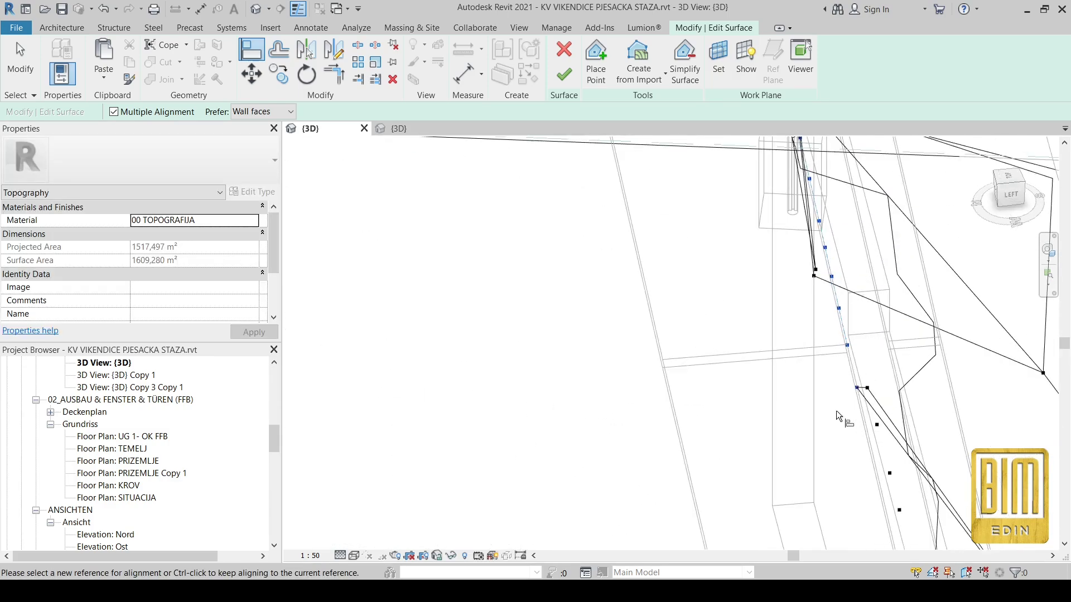
{"action": "middle_click_drag", "start_coordinate": [835, 416], "coordinate": [810, 390], "text": "shift"}
{"action": "scroll", "coordinate": [809, 361], "scroll_direction": "down", "scroll_amount": 4}
{"action": "scroll", "coordinate": [839, 369], "scroll_direction": "up", "scroll_amount": 6}
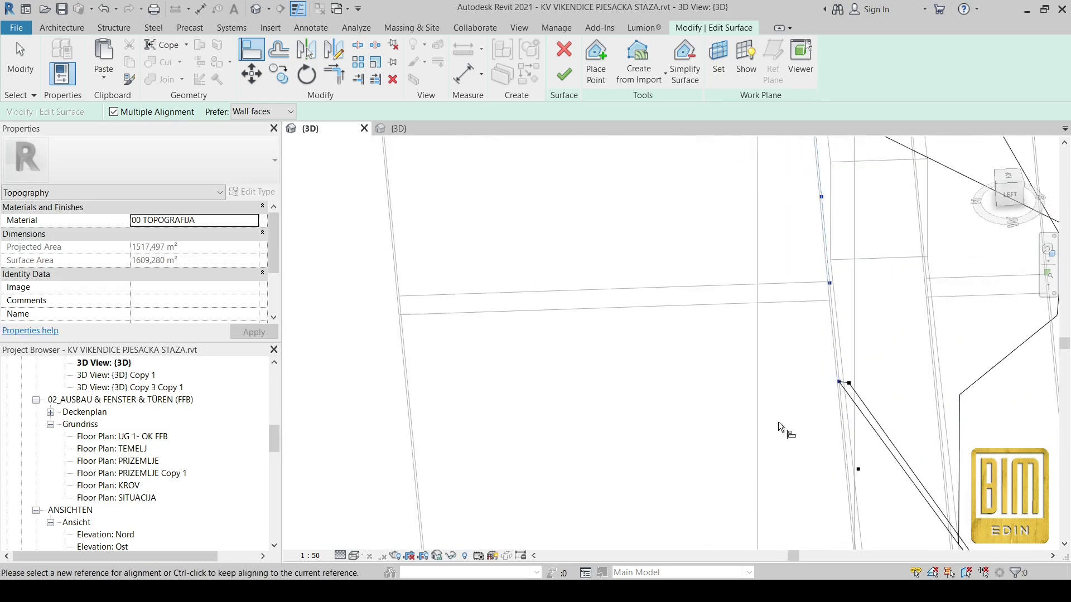
Resume aligning the terrain points with the wall's lower hillside edge line, from the first wall joint down to the second.
{"action": "scroll", "coordinate": [777, 423], "scroll_direction": "down", "scroll_amount": 3}
{"action": "middle_click_drag", "start_coordinate": [778, 422], "coordinate": [833, 340], "text": "shift"}
{"action": "scroll", "coordinate": [834, 342], "scroll_direction": "down", "scroll_amount": 2}
{"action": "key", "text": "Escape"}
{"action": "scroll", "coordinate": [698, 414], "scroll_direction": "up", "scroll_amount": 2}
{"action": "middle_click_drag", "start_coordinate": [681, 453], "coordinate": [735, 348]}
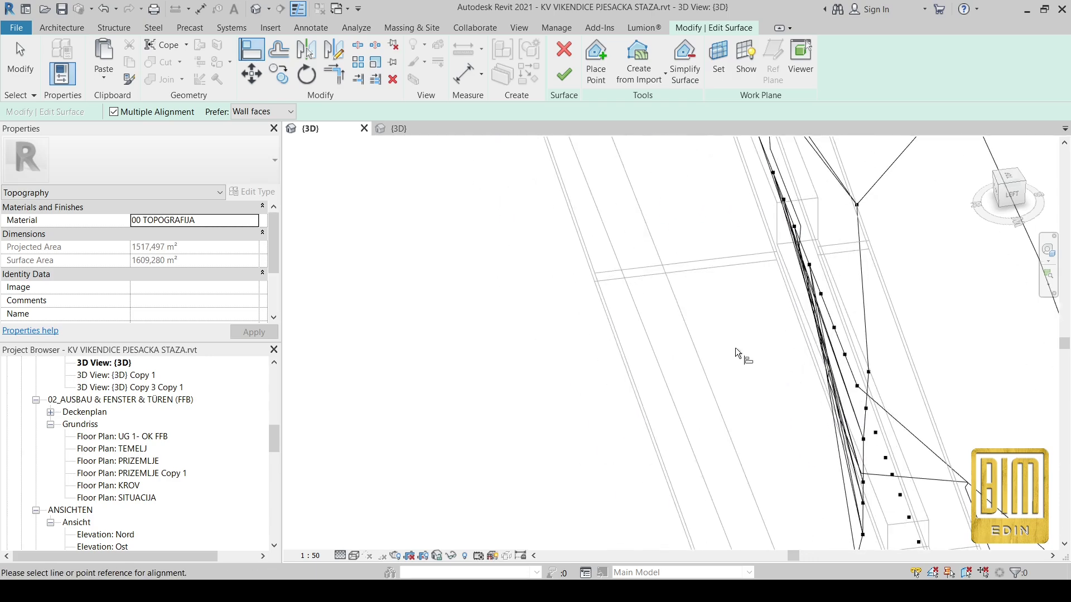
{"action": "scroll", "coordinate": [734, 348], "scroll_direction": "down", "scroll_amount": 2}
{"action": "left_click", "coordinate": [730, 221]}
{"action": "mouse_move", "coordinate": [704, 415]}
{"action": "middle_mouse_down", "text": "shift"}
{"action": "mouse_move", "coordinate": [768, 432]}
{"action": "mouse_move", "coordinate": [720, 424]}
{"action": "middle_mouse_up", "text": "shift"}
{"action": "scroll", "coordinate": [712, 420], "scroll_direction": "down", "scroll_amount": 2}
{"action": "scroll", "coordinate": [660, 362], "scroll_direction": "up", "scroll_amount": 5}
{"action": "left_click", "coordinate": [256, 54]}
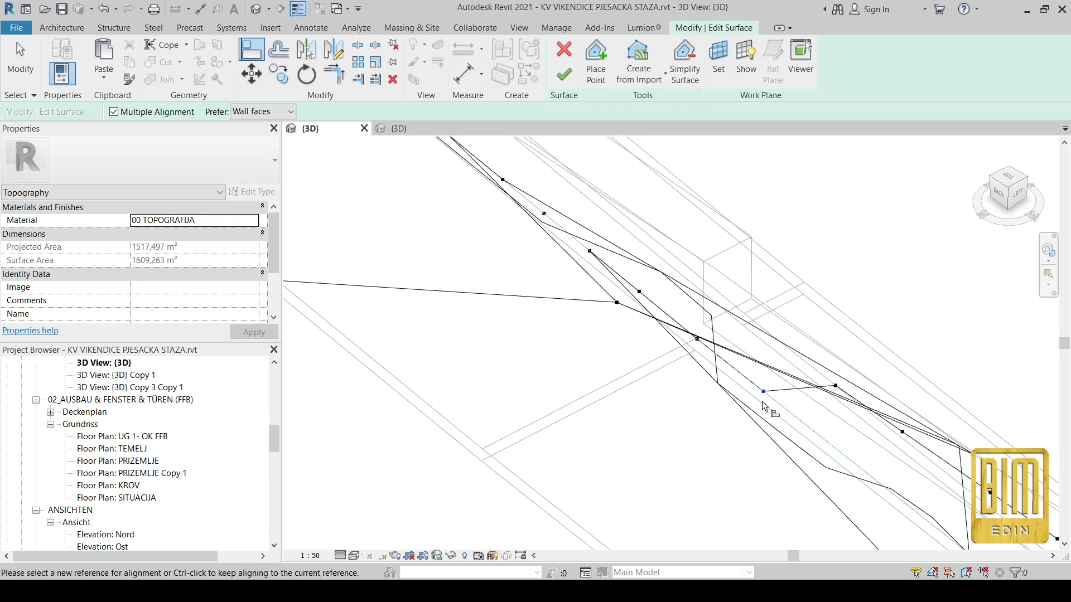
{"action": "scroll", "coordinate": [775, 373], "scroll_direction": "down", "scroll_amount": 1}
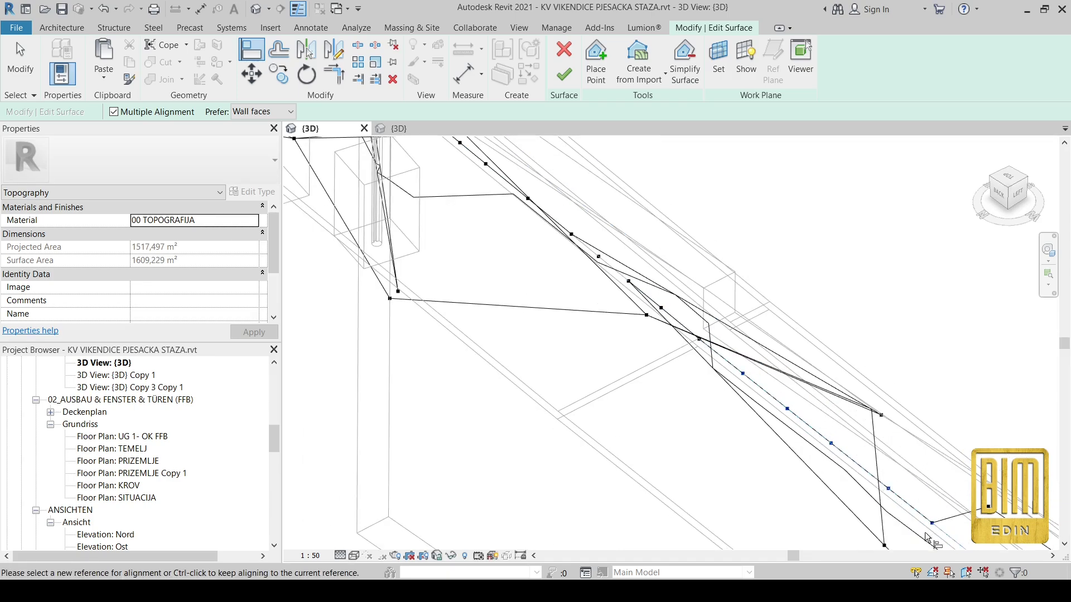
{"action": "middle_click_drag", "start_coordinate": [926, 537], "coordinate": [721, 358]}
{"action": "scroll", "coordinate": [849, 461], "scroll_direction": "up", "scroll_amount": 4}
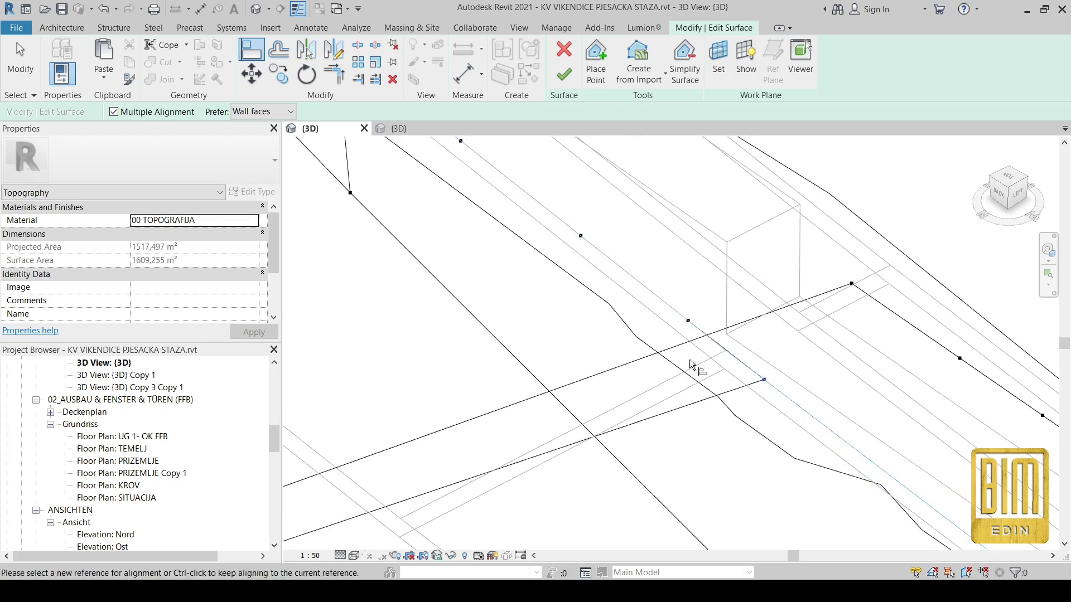
Align the terrain points between the second and third wall joints with the lower hillside edge line.
{"action": "scroll", "coordinate": [692, 365], "scroll_direction": "down", "scroll_amount": 3}
{"action": "left_click", "coordinate": [748, 335]}
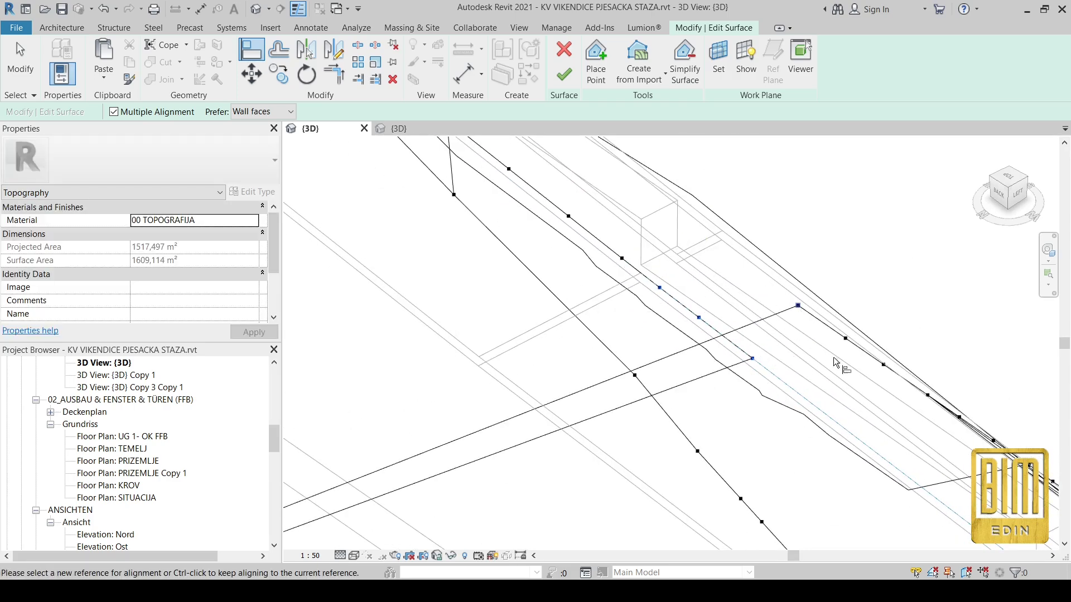
{"action": "left_click", "coordinate": [845, 337]}
{"action": "middle_click_drag", "start_coordinate": [868, 416], "coordinate": [744, 335]}
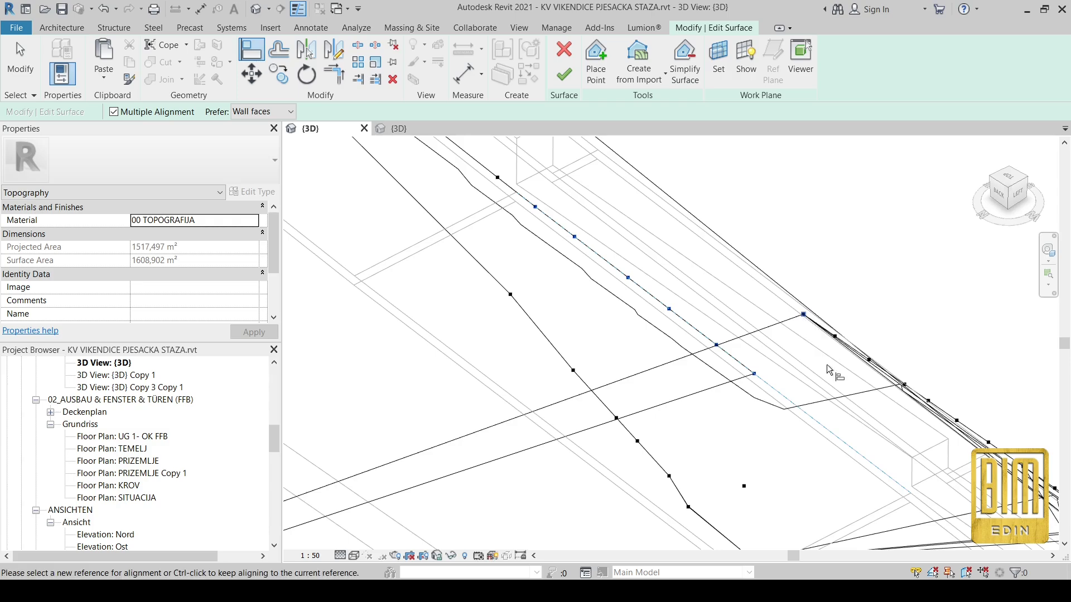
{"action": "left_click", "coordinate": [835, 337]}
{"action": "middle_click_drag", "start_coordinate": [818, 408], "coordinate": [706, 344]}
{"action": "left_click", "coordinate": [758, 297]}
{"action": "left_click", "coordinate": [793, 321]}
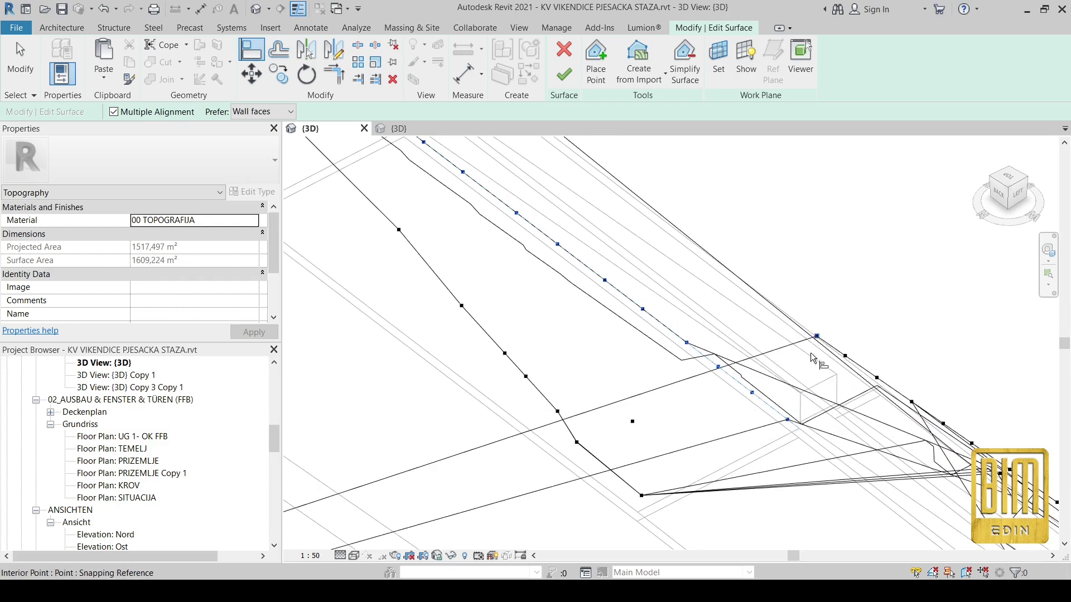
{"action": "left_click", "coordinate": [816, 336]}
Use the next wall segment's lower hillside edge as reference and align the terrain points below the third joint with it.
{"action": "middle_click_drag", "start_coordinate": [826, 467], "coordinate": [751, 377]}
{"action": "scroll", "coordinate": [751, 377], "scroll_direction": "up", "scroll_amount": 2}
{"action": "left_click", "coordinate": [784, 380]}
{"action": "scroll", "coordinate": [731, 348], "scroll_direction": "down", "scroll_amount": 2}
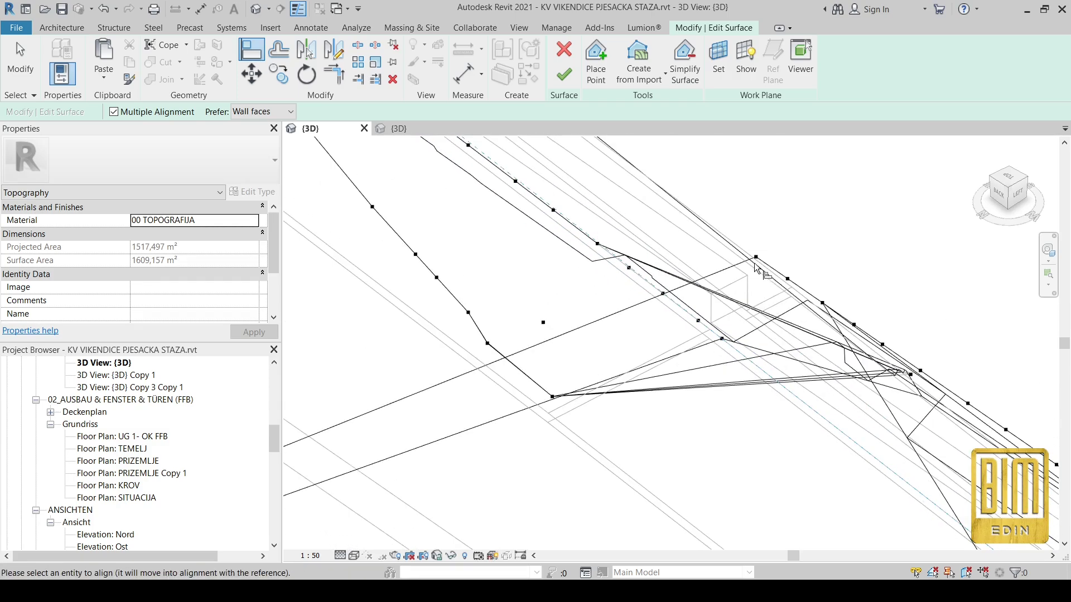
{"action": "left_click", "coordinate": [756, 258]}
{"action": "left_click", "coordinate": [787, 279]}
{"action": "left_click", "coordinate": [821, 302]}
{"action": "left_click", "coordinate": [854, 325]}
{"action": "left_click", "coordinate": [882, 345]}
{"action": "middle_click_drag", "start_coordinate": [916, 477], "coordinate": [737, 367]}
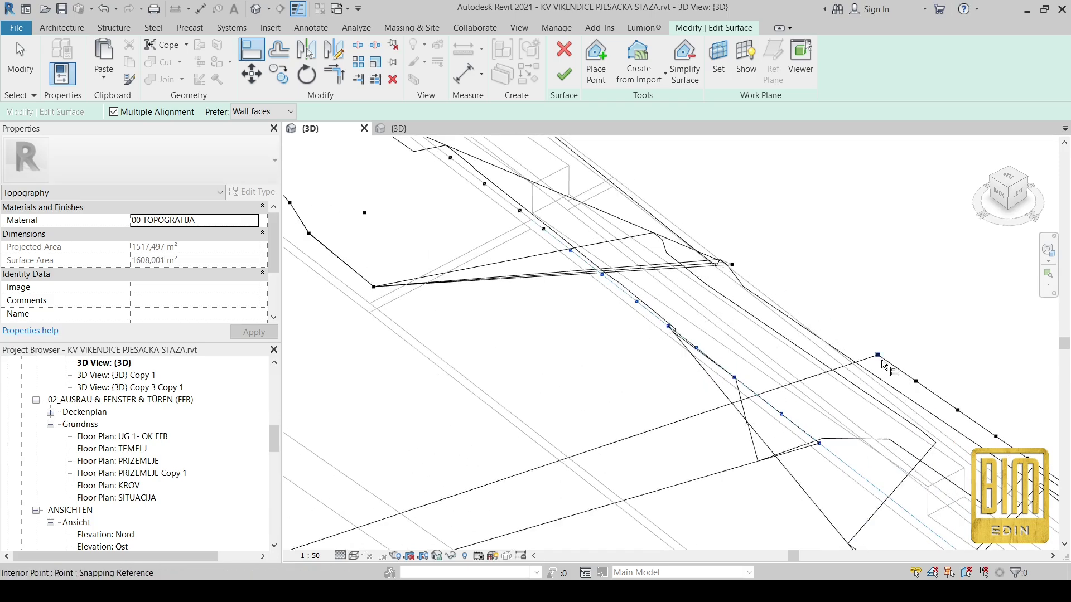
Continue aligning the terrain points with the lower hillside edge line across the fourth wall joint.
{"action": "middle_click_drag", "start_coordinate": [828, 498], "coordinate": [729, 352]}
{"action": "left_click", "coordinate": [815, 234]}
{"action": "left_click", "coordinate": [856, 264]}
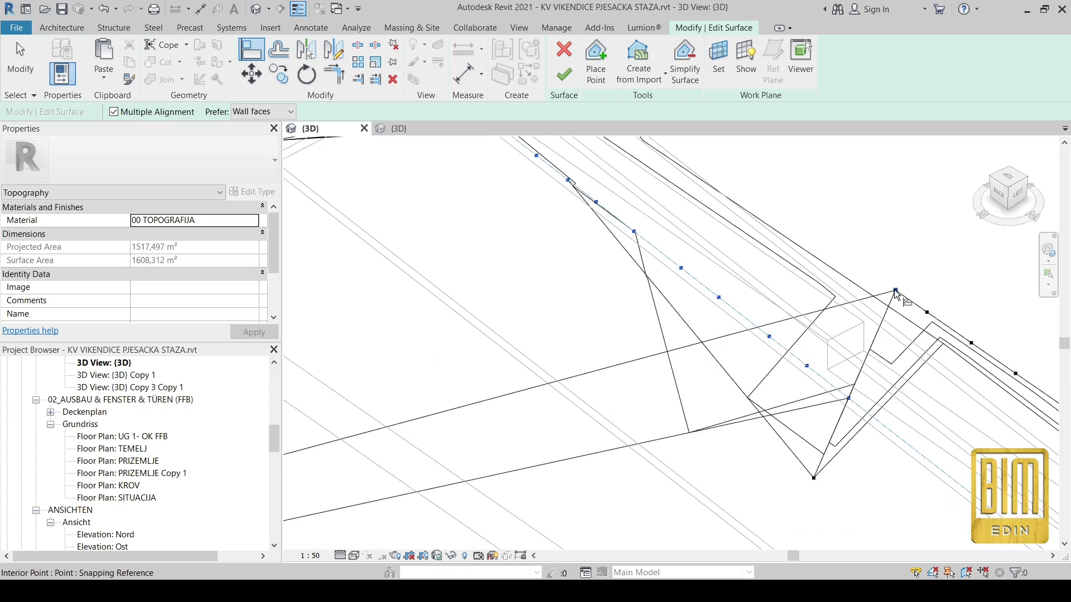
{"action": "left_click", "coordinate": [894, 290]}
{"action": "middle_click_drag", "start_coordinate": [934, 393], "coordinate": [824, 299]}
{"action": "left_click", "coordinate": [818, 219]}
{"action": "left_click", "coordinate": [861, 250]}
{"action": "left_click", "coordinate": [906, 280]}
Align the terrain points around the fifth wall joint with the lower hillside edge line.
{"action": "middle_click_drag", "start_coordinate": [924, 436], "coordinate": [789, 329]}
{"action": "left_click", "coordinate": [828, 212]}
{"action": "left_click", "coordinate": [878, 247]}
{"action": "middle_click_drag", "start_coordinate": [917, 409], "coordinate": [823, 309]}
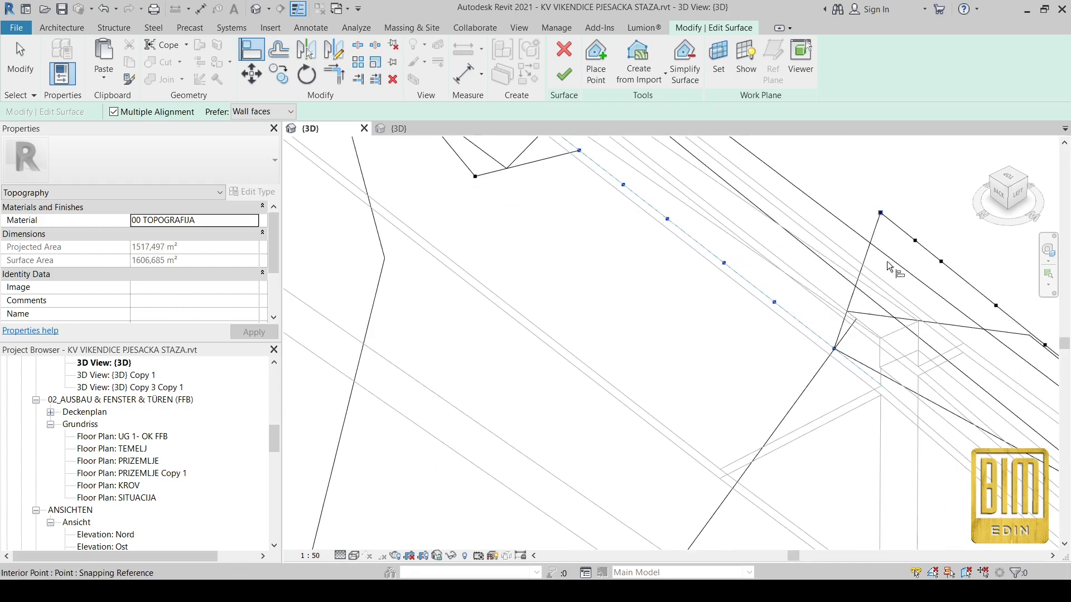
{"action": "middle_click_drag", "start_coordinate": [950, 450], "coordinate": [810, 361]}
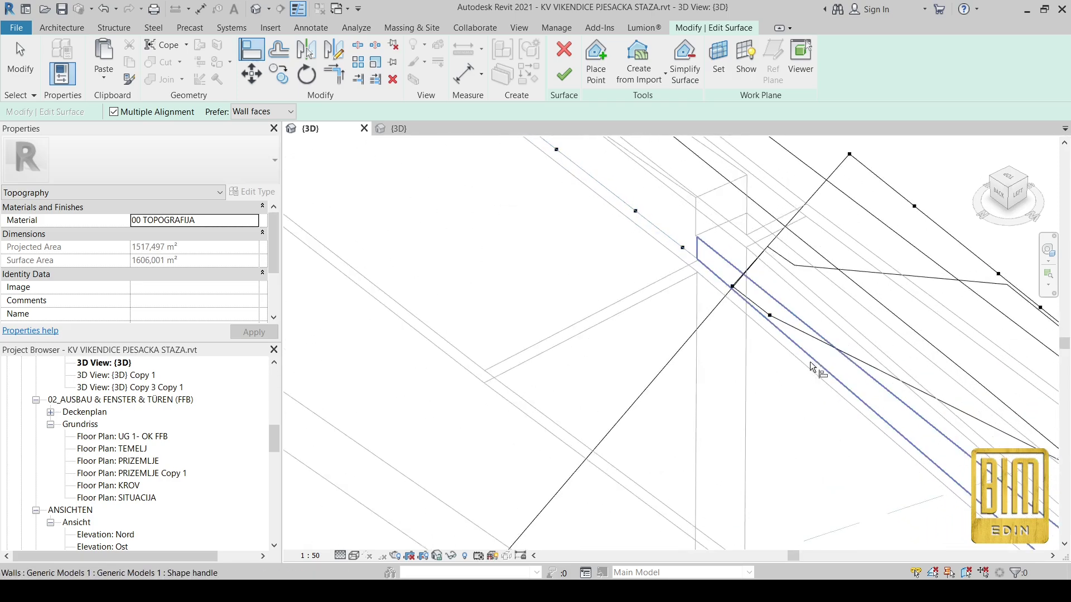
{"action": "left_click", "coordinate": [768, 313]}
{"action": "middle_click_drag", "start_coordinate": [769, 313], "coordinate": [809, 424]}
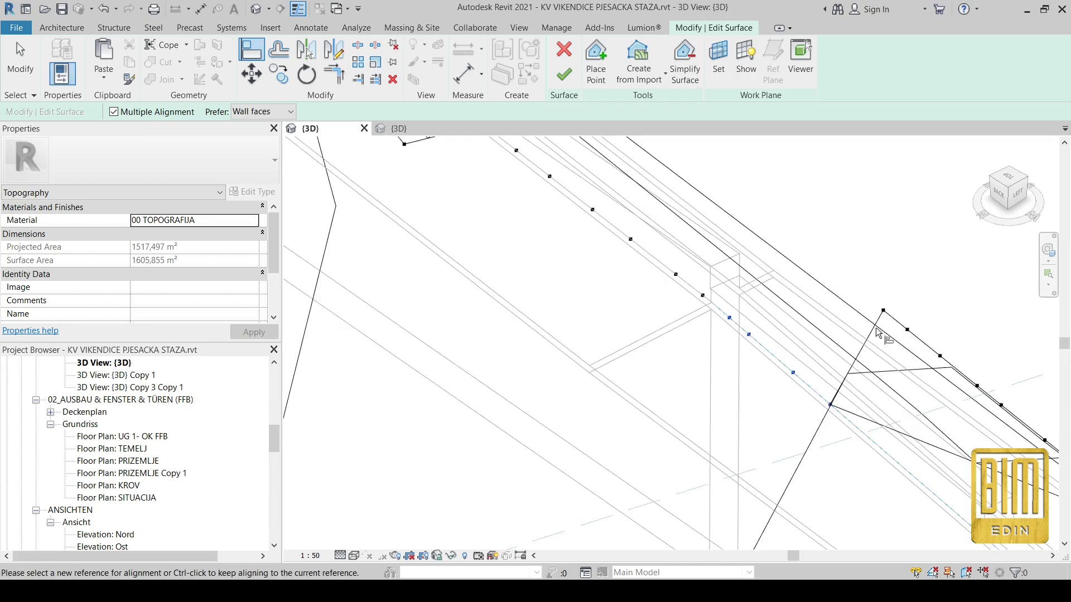
Align the terrain points on the stretch past the sixth wall joint with the lower hillside edge line.
{"action": "left_click", "coordinate": [876, 332]}
{"action": "middle_click_drag", "start_coordinate": [887, 322], "coordinate": [821, 284]}
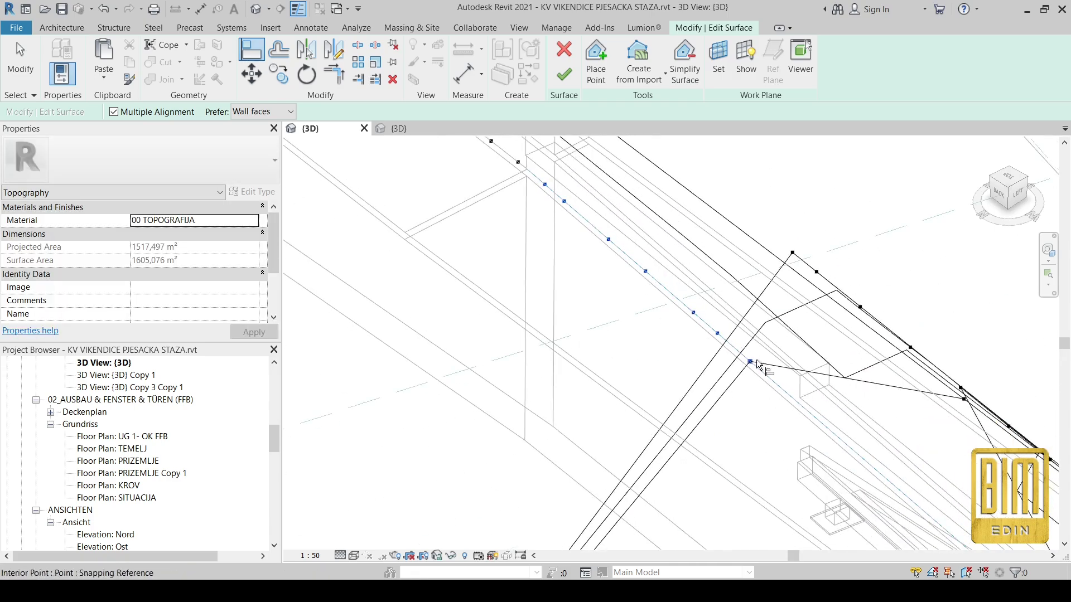
{"action": "left_click", "coordinate": [820, 281]}
{"action": "middle_click_drag", "start_coordinate": [927, 455], "coordinate": [831, 315]}
{"action": "left_click", "coordinate": [827, 319]}
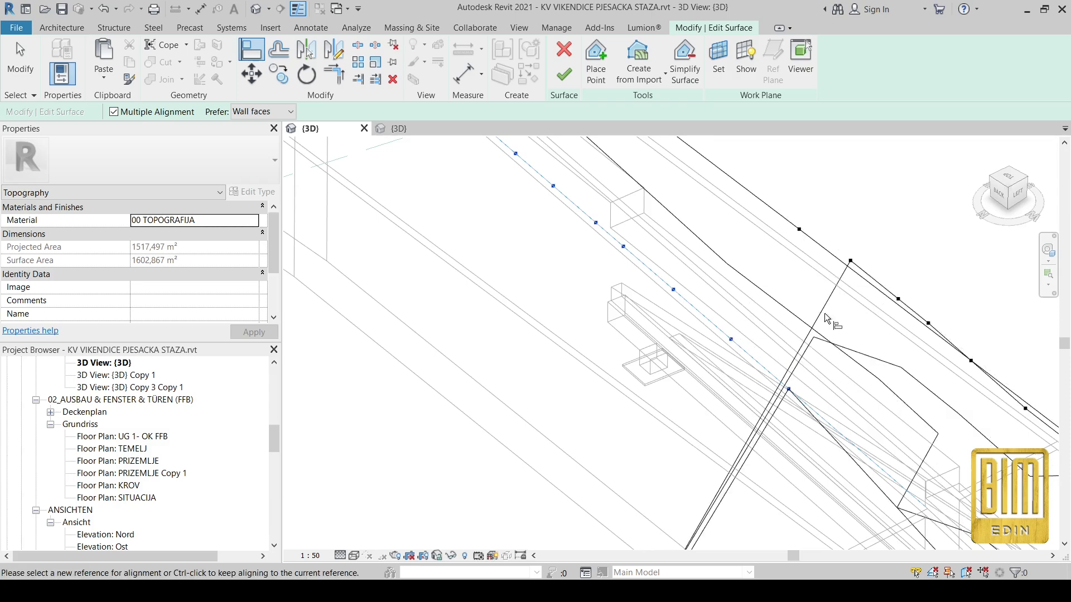
{"action": "left_click", "coordinate": [795, 350]}
Align the remaining terrain points past the last wall joint toward the entrance with the hillside edge line.
{"action": "middle_click_drag", "start_coordinate": [854, 372], "coordinate": [797, 249]}
{"action": "left_click", "coordinate": [891, 253]}
{"action": "scroll", "coordinate": [778, 310], "scroll_direction": "down", "scroll_amount": 3}
{"action": "scroll", "coordinate": [863, 307], "scroll_direction": "up", "scroll_amount": 1}
{"action": "left_click", "coordinate": [794, 246]}
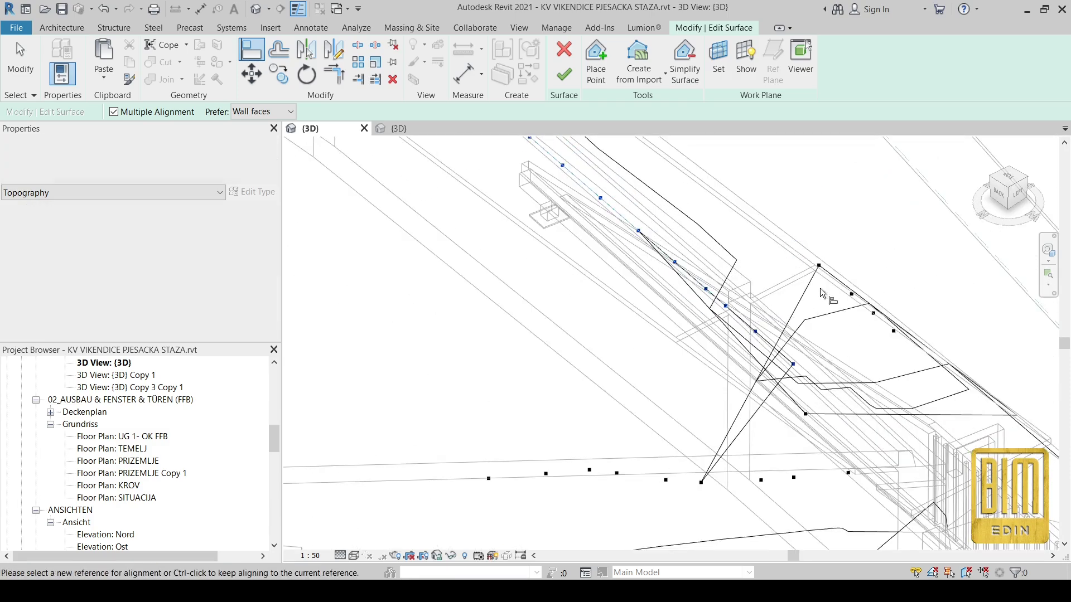
{"action": "left_click", "coordinate": [819, 266]}
{"action": "scroll", "coordinate": [606, 328], "scroll_direction": "down", "scroll_amount": 2}
{"action": "scroll", "coordinate": [638, 363], "scroll_direction": "up", "scroll_amount": 2}
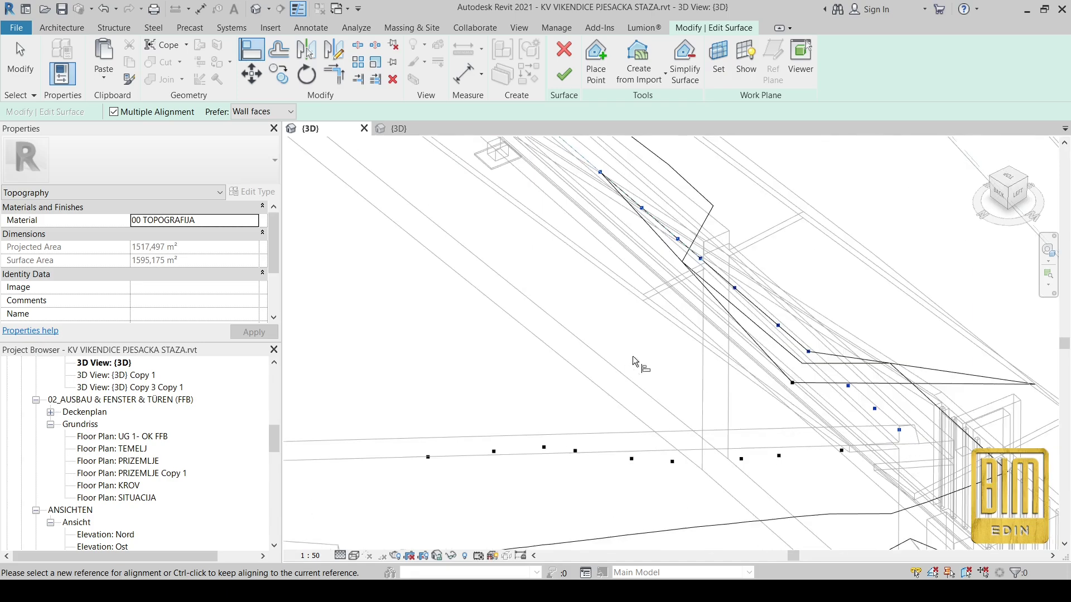
Realign the terrain points on the wall's last stretch before the entrance with the lower hillside edge line.
{"action": "middle_click_drag", "start_coordinate": [637, 363], "coordinate": [740, 458]}
{"action": "scroll", "coordinate": [741, 458], "scroll_direction": "down", "scroll_amount": 2}
{"action": "scroll", "coordinate": [770, 393], "scroll_direction": "up", "scroll_amount": 3}
{"action": "scroll", "coordinate": [812, 440], "scroll_direction": "down", "scroll_amount": 2}
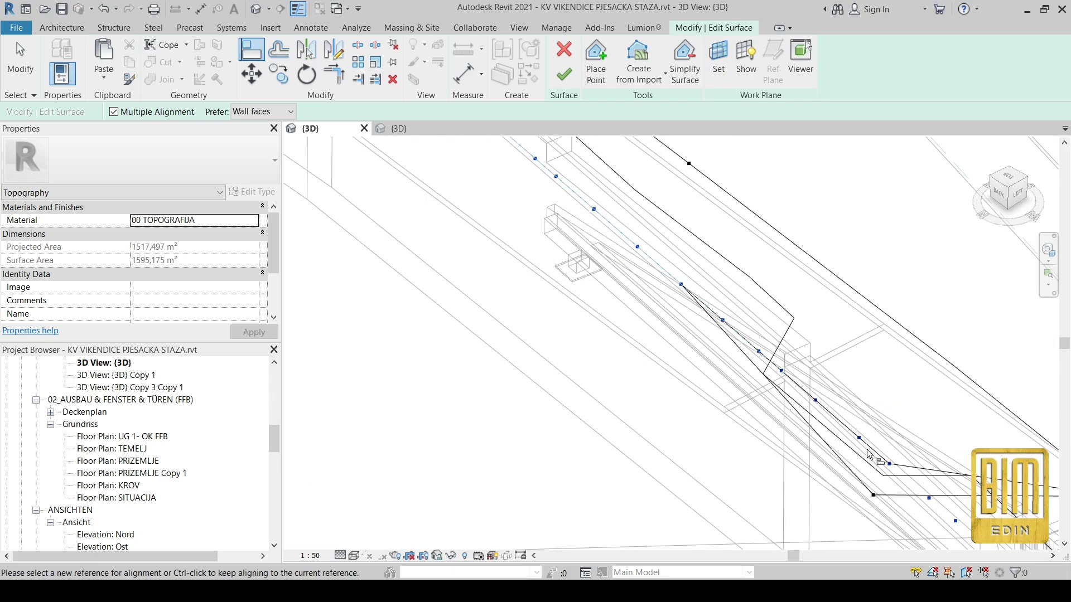
{"action": "middle_click_drag", "start_coordinate": [934, 522], "coordinate": [878, 400]}
{"action": "scroll", "coordinate": [877, 392], "scroll_direction": "up", "scroll_amount": 3}
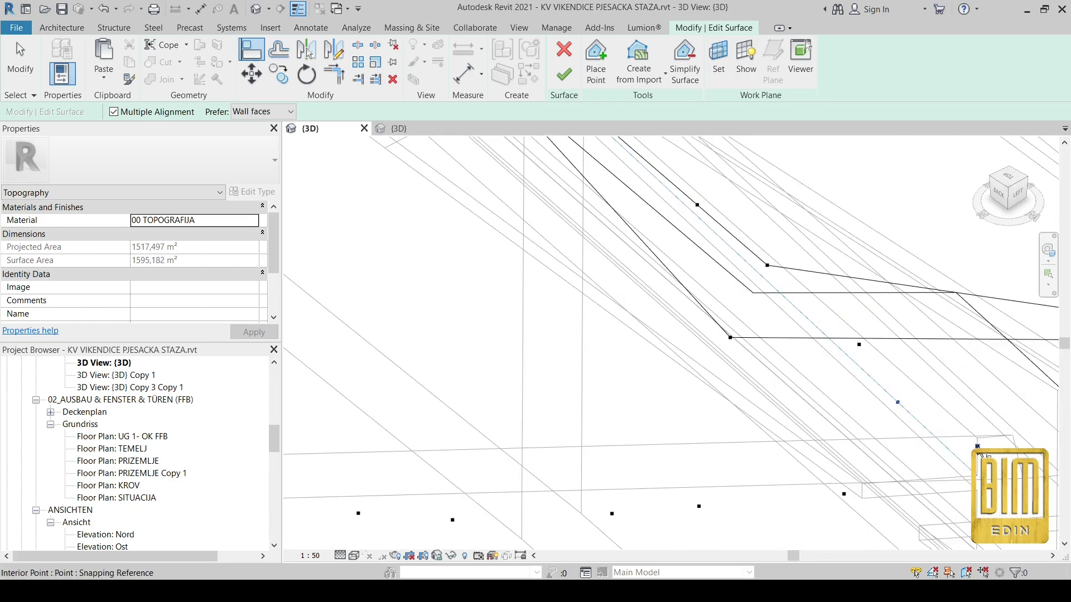
{"action": "left_click", "coordinate": [696, 208]}
{"action": "middle_click_drag", "start_coordinate": [696, 211], "coordinate": [770, 323]}
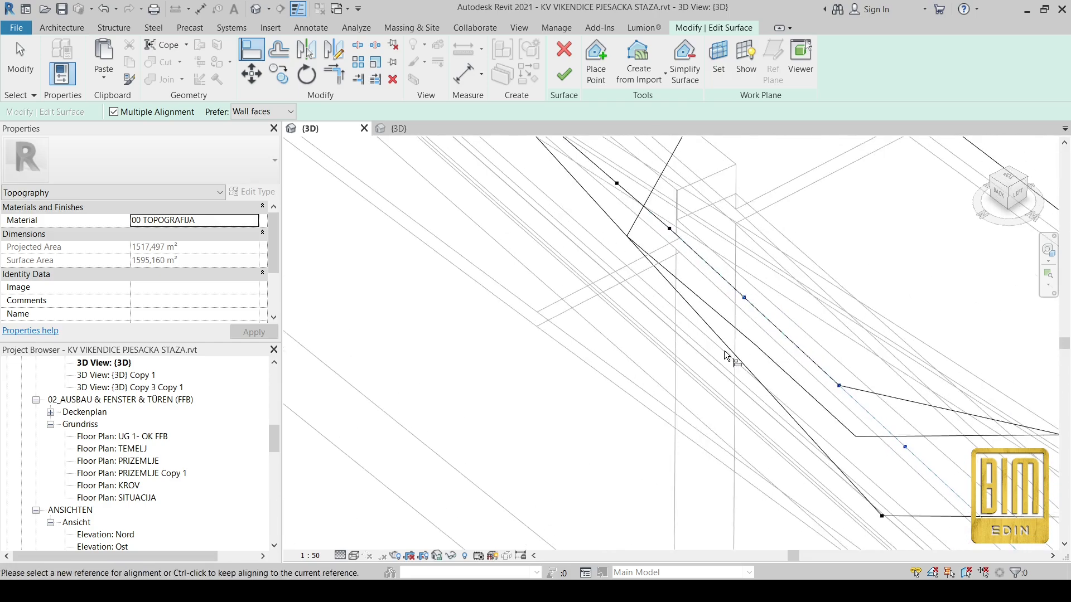
End the alignment and check the terrain points along the wall in a visual style with coloured surfaces.
{"action": "scroll", "coordinate": [724, 353], "scroll_direction": "down", "scroll_amount": 3}
{"action": "left_click", "coordinate": [19, 62]}
{"action": "scroll", "coordinate": [671, 394], "scroll_direction": "down", "scroll_amount": 2}
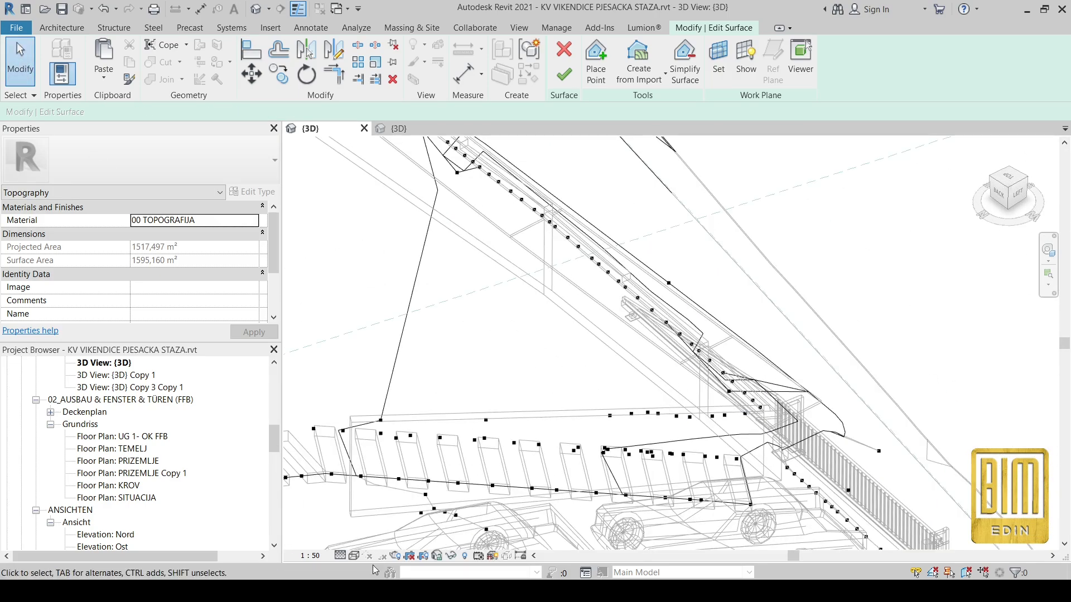
{"action": "left_click", "coordinate": [353, 556]}
{"action": "left_click", "coordinate": [368, 526]}
{"action": "scroll", "coordinate": [758, 341], "scroll_direction": "down", "scroll_amount": 2}
{"action": "middle_click_drag", "start_coordinate": [783, 391], "coordinate": [625, 349], "text": "shift"}
{"action": "scroll", "coordinate": [624, 346], "scroll_direction": "up", "scroll_amount": 2}
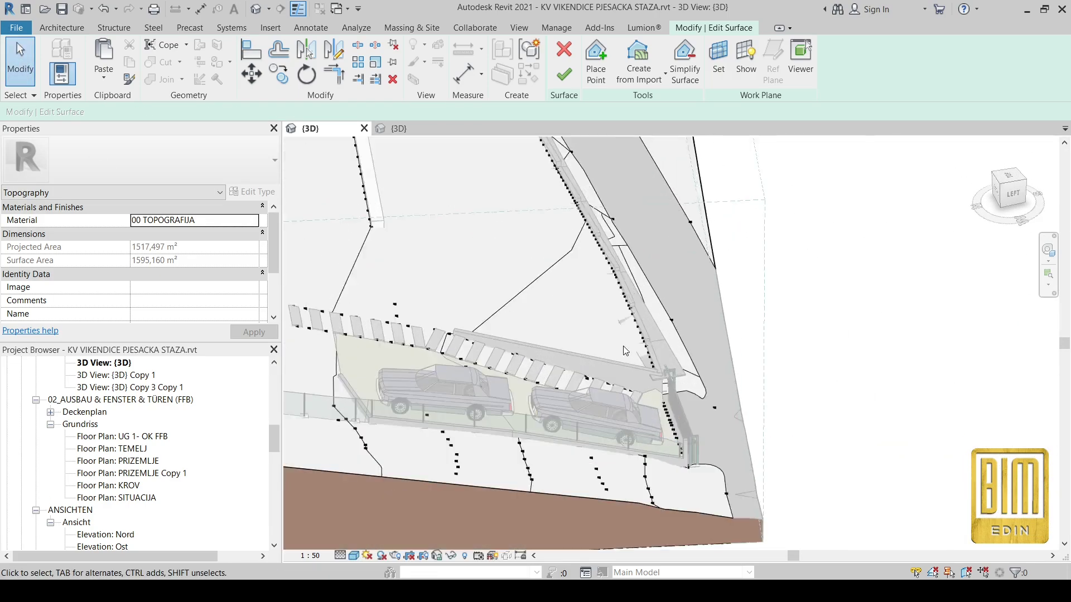
{"action": "scroll", "coordinate": [723, 391], "scroll_direction": "up", "scroll_amount": 2}
{"action": "scroll", "coordinate": [736, 394], "scroll_direction": "down", "scroll_amount": 2}
{"action": "middle_click_drag", "start_coordinate": [737, 393], "coordinate": [729, 442], "text": "shift"}
In the top view and Wireframe style, select the aligned terrain points along the wall's upper stretch.
{"action": "left_click", "coordinate": [1007, 180]}
{"action": "scroll", "coordinate": [747, 282], "scroll_direction": "up", "scroll_amount": 8}
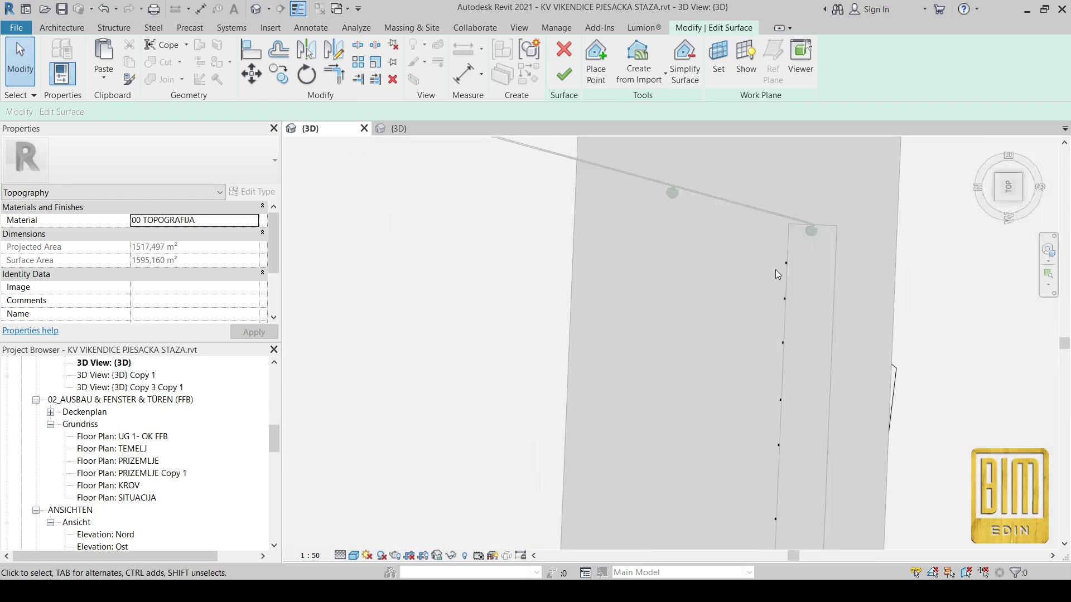
{"action": "left_click", "coordinate": [383, 485]}
{"action": "scroll", "coordinate": [790, 227], "scroll_direction": "up", "scroll_amount": 2}
{"action": "left_click_drag", "start_coordinate": [771, 209], "coordinate": [793, 451]}
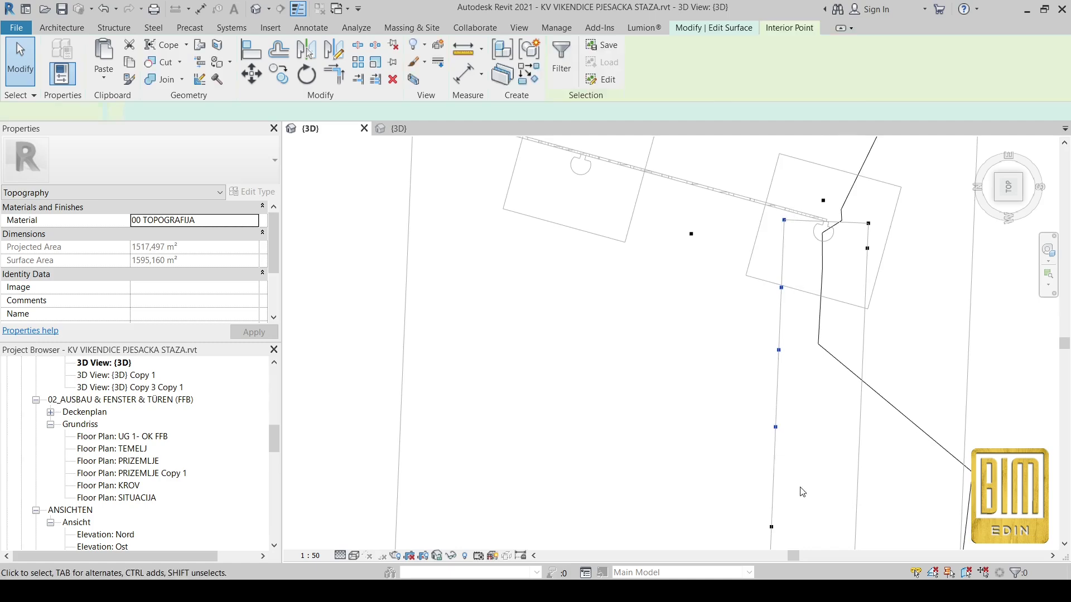
{"action": "scroll", "coordinate": [801, 488], "scroll_direction": "down", "scroll_amount": 3}
{"action": "middle_click_drag", "start_coordinate": [800, 489], "coordinate": [754, 283]}
{"action": "middle_click_drag", "start_coordinate": [796, 496], "coordinate": [802, 248]}
{"action": "scroll", "coordinate": [801, 248], "scroll_direction": "down", "scroll_amount": 1}
{"action": "left_click_drag", "start_coordinate": [697, 210], "coordinate": [783, 489], "text": "ctrl"}
{"action": "middle_click_drag", "start_coordinate": [782, 490], "coordinate": [762, 234]}
{"action": "scroll", "coordinate": [765, 242], "scroll_direction": "down", "scroll_amount": 3}
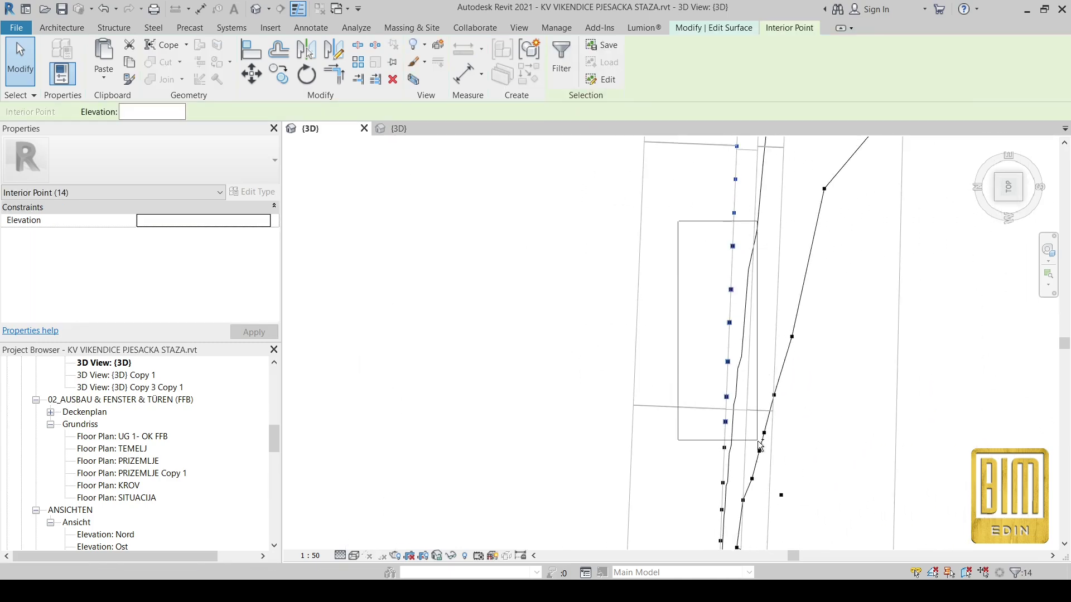
Add the terrain points along the wall's middle stretch, down past its bend, to the selection.
{"action": "left_click_drag", "start_coordinate": [752, 455], "coordinate": [752, 455], "text": "ctrl"}
{"action": "middle_click_drag", "start_coordinate": [721, 541], "coordinate": [731, 357]}
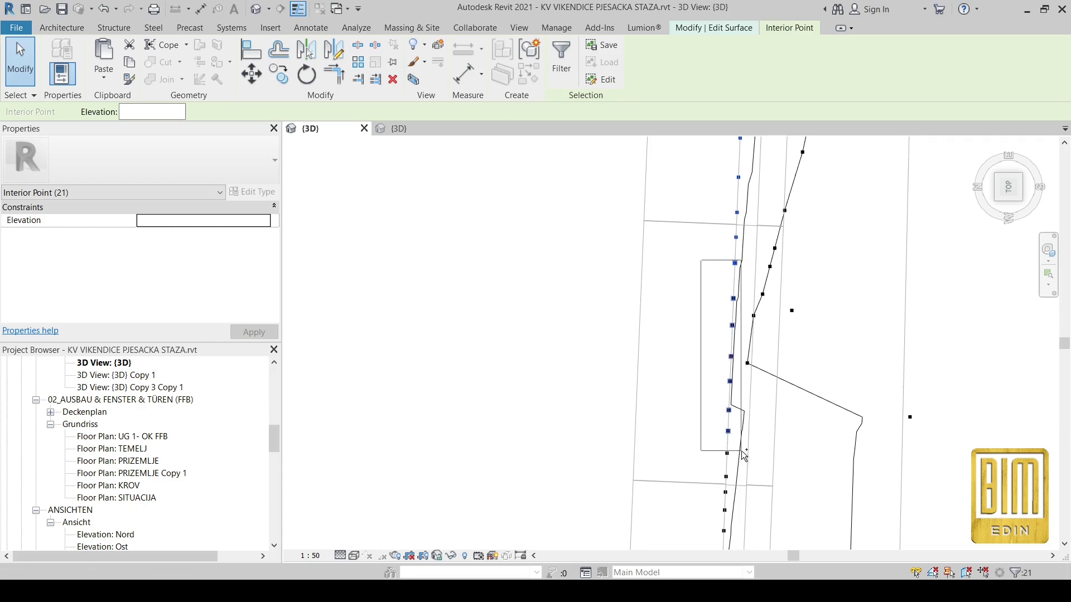
{"action": "left_click_drag", "start_coordinate": [742, 453], "coordinate": [742, 452], "text": "ctrl"}
{"action": "middle_click_drag", "start_coordinate": [742, 452], "coordinate": [731, 274]}
{"action": "left_click_drag", "start_coordinate": [665, 201], "coordinate": [757, 462], "text": "ctrl"}
{"action": "middle_click_drag", "start_coordinate": [710, 514], "coordinate": [713, 288]}
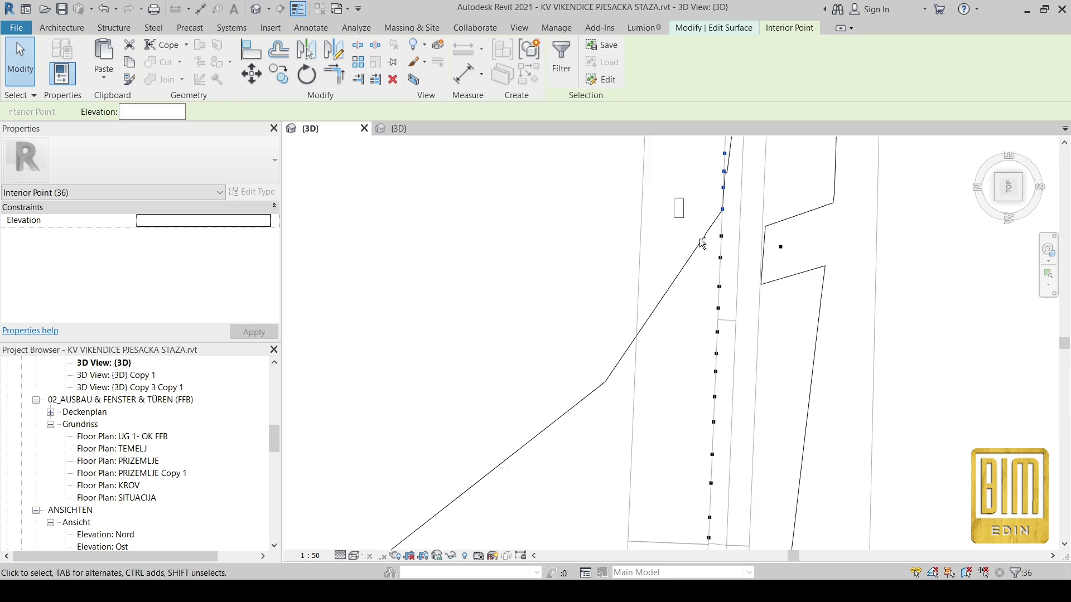
{"action": "left_click_drag", "start_coordinate": [702, 243], "coordinate": [741, 496], "text": "ctrl"}
{"action": "middle_click_drag", "start_coordinate": [742, 497], "coordinate": [719, 298]}
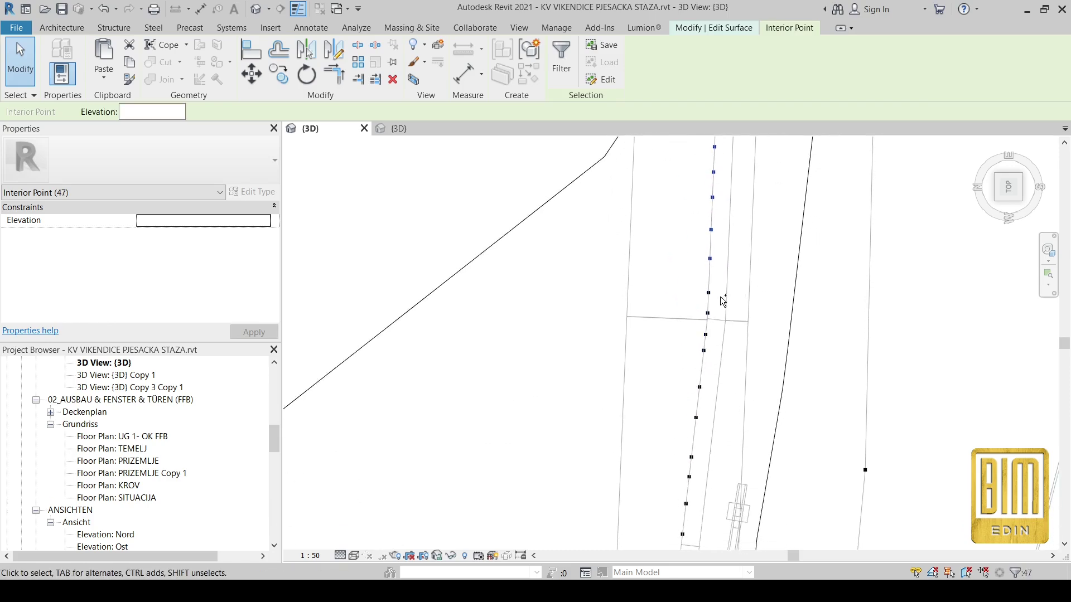
{"action": "left_click_drag", "start_coordinate": [634, 251], "coordinate": [739, 478], "text": "ctrl"}
{"action": "middle_click_drag", "start_coordinate": [739, 479], "coordinate": [759, 277]}
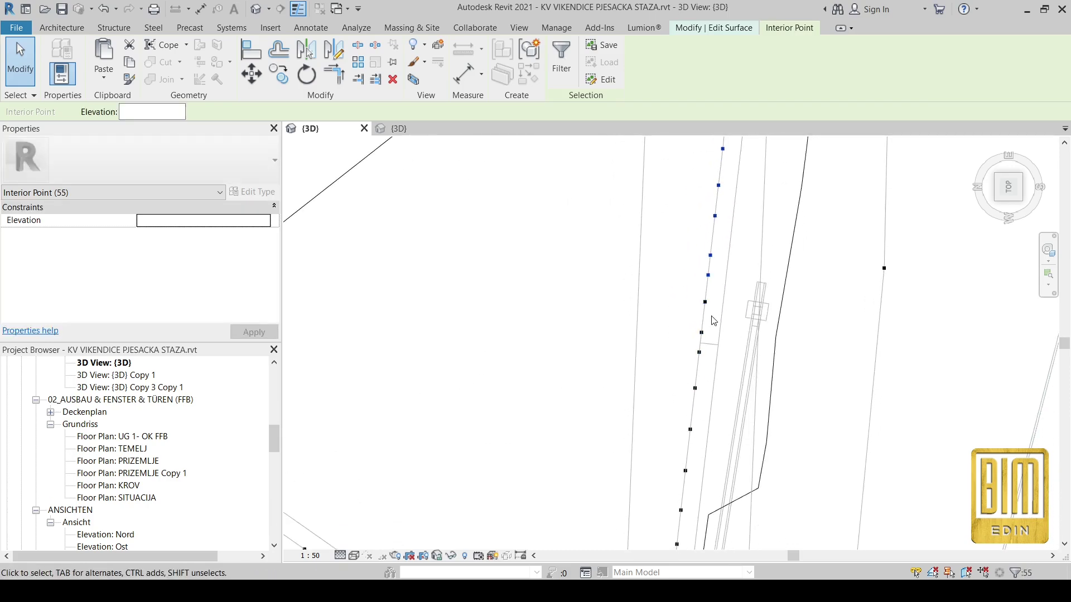
Add the remaining wall-line terrain points down to the stairs at the entrance to the selection and view them at an angle.
{"action": "left_click_drag", "start_coordinate": [632, 210], "coordinate": [764, 470], "text": "ctrl"}
{"action": "middle_click_drag", "start_coordinate": [712, 495], "coordinate": [706, 364]}
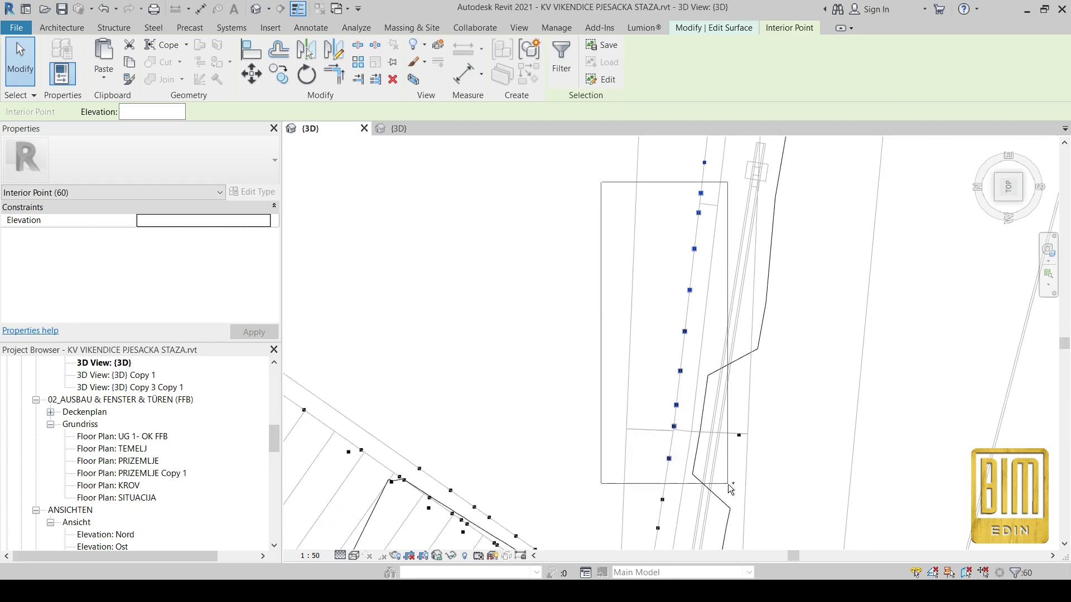
{"action": "left_click_drag", "start_coordinate": [730, 489], "coordinate": [731, 489], "text": "ctrl"}
{"action": "middle_click_drag", "start_coordinate": [730, 489], "coordinate": [643, 283]}
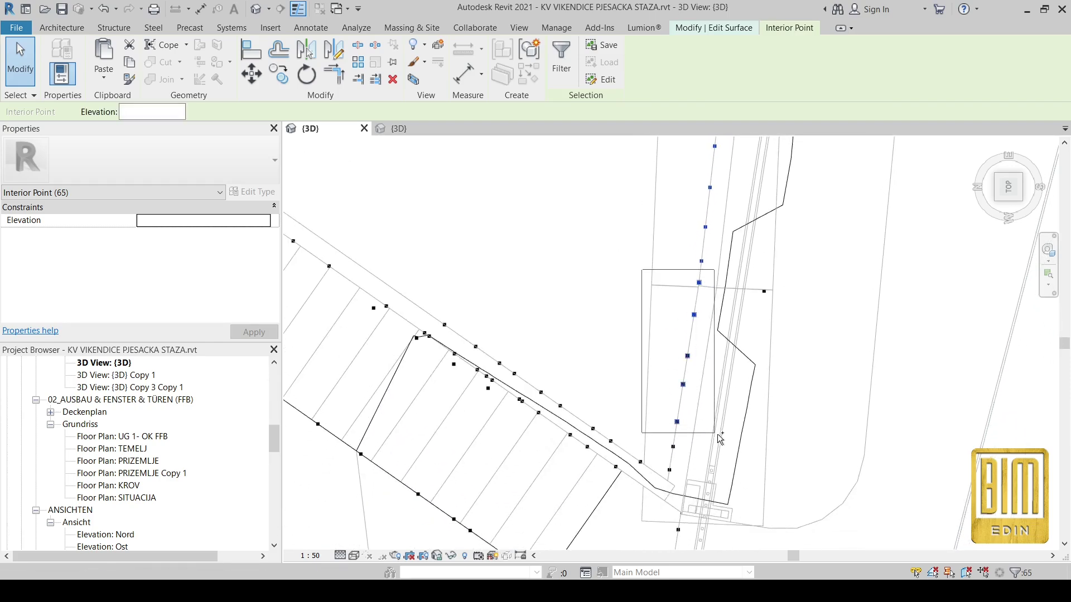
{"action": "left_click_drag", "start_coordinate": [718, 434], "coordinate": [720, 436], "text": "ctrl"}
{"action": "scroll", "coordinate": [650, 397], "scroll_direction": "up", "scroll_amount": 5}
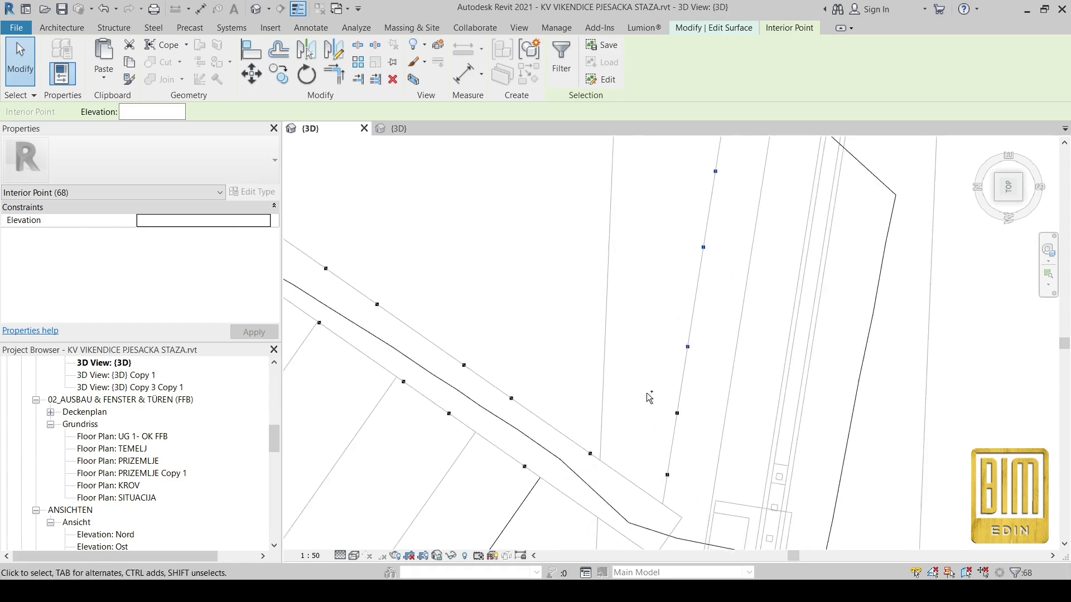
{"action": "left_click_drag", "start_coordinate": [721, 537], "coordinate": [718, 535], "text": "ctrl"}
{"action": "scroll", "coordinate": [663, 421], "scroll_direction": "down", "scroll_amount": 5}
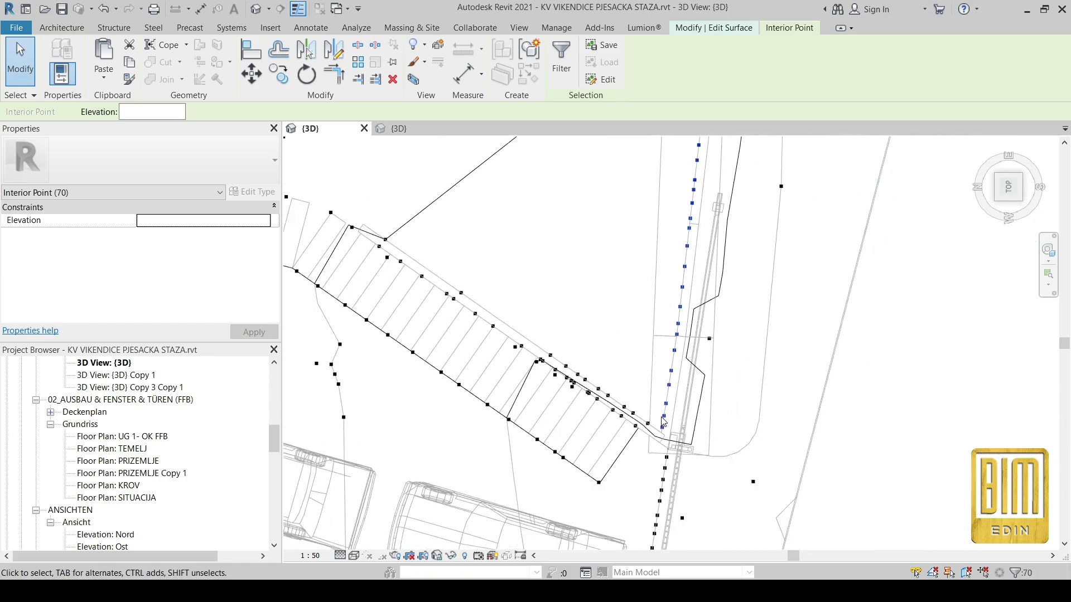
{"action": "scroll", "coordinate": [663, 422], "scroll_direction": "down", "scroll_amount": 5}
{"action": "scroll", "coordinate": [663, 422], "scroll_direction": "up", "scroll_amount": 2}
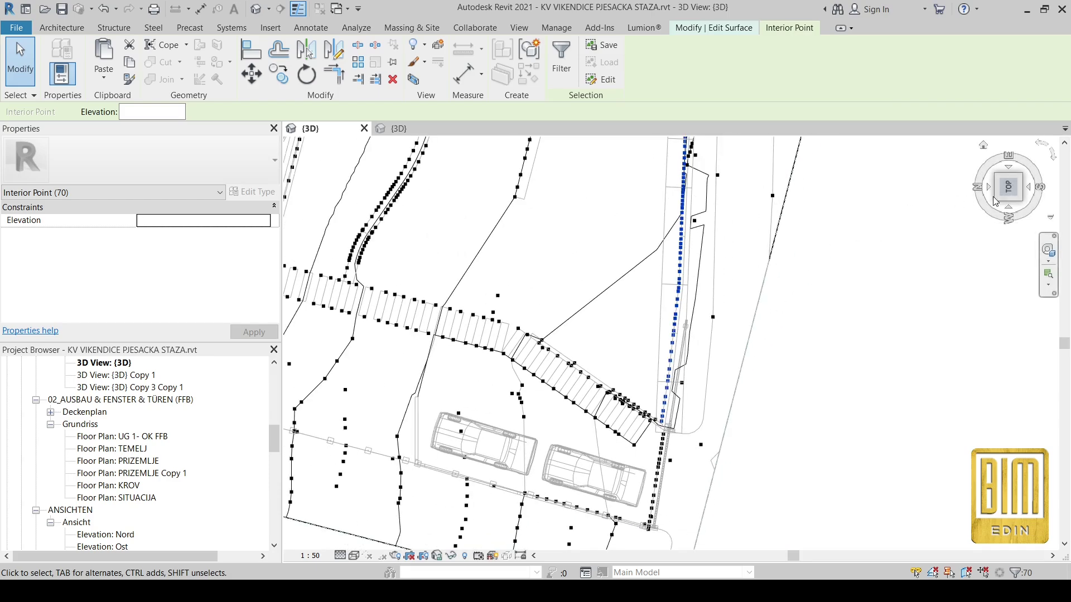
{"action": "left_click", "coordinate": [1026, 189]}
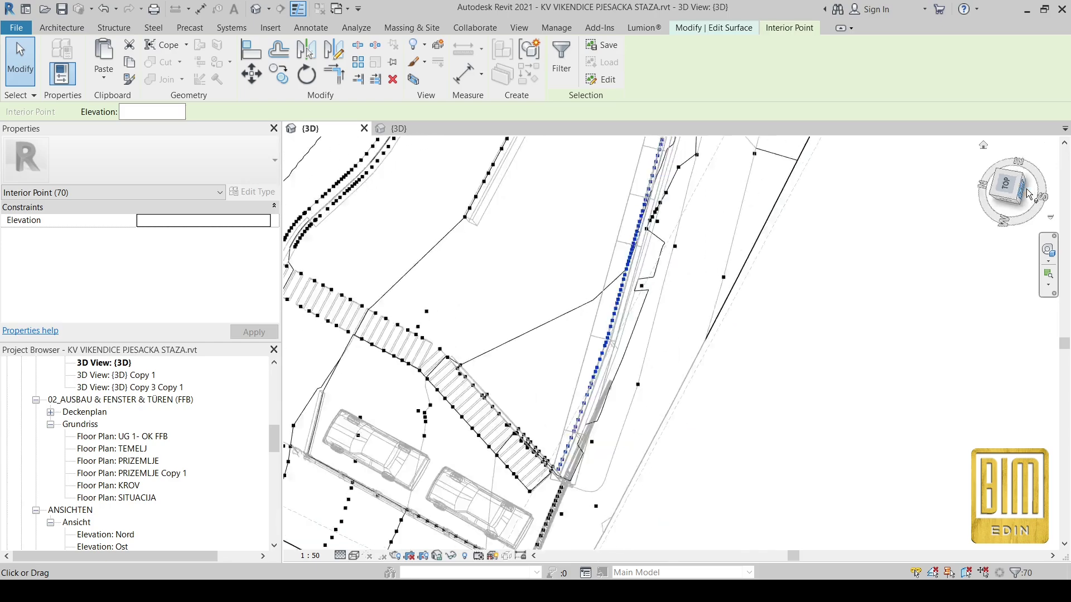
In the top view, copy the selected wall-line points about 20 cm across onto the wall's opposite face line, and end copying with Multiple off.
{"action": "scroll", "coordinate": [894, 387], "scroll_direction": "up", "scroll_amount": 8}
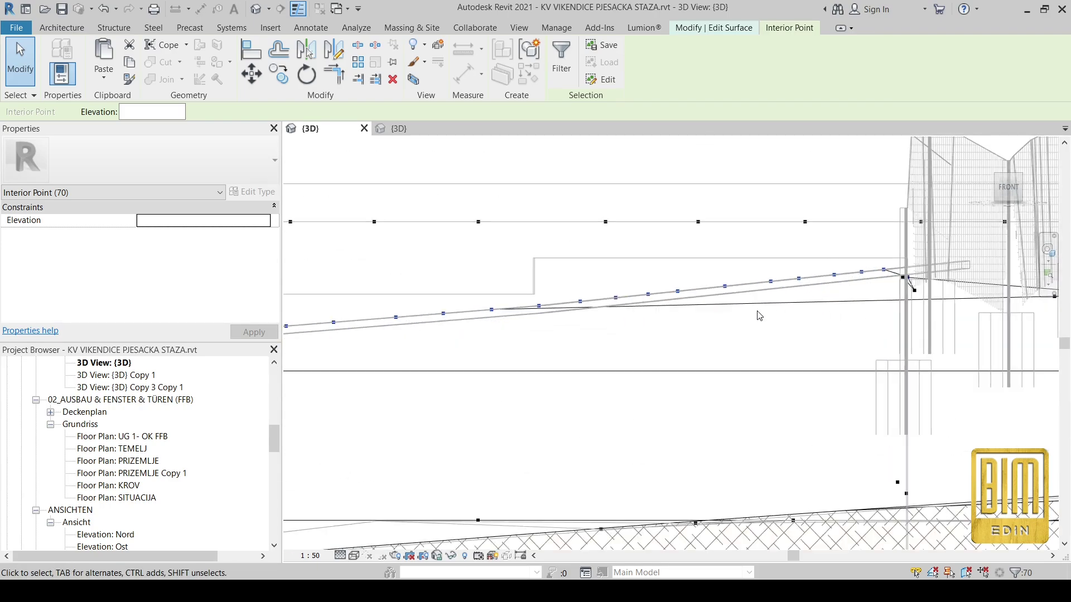
{"action": "scroll", "coordinate": [760, 316], "scroll_direction": "down", "scroll_amount": 4}
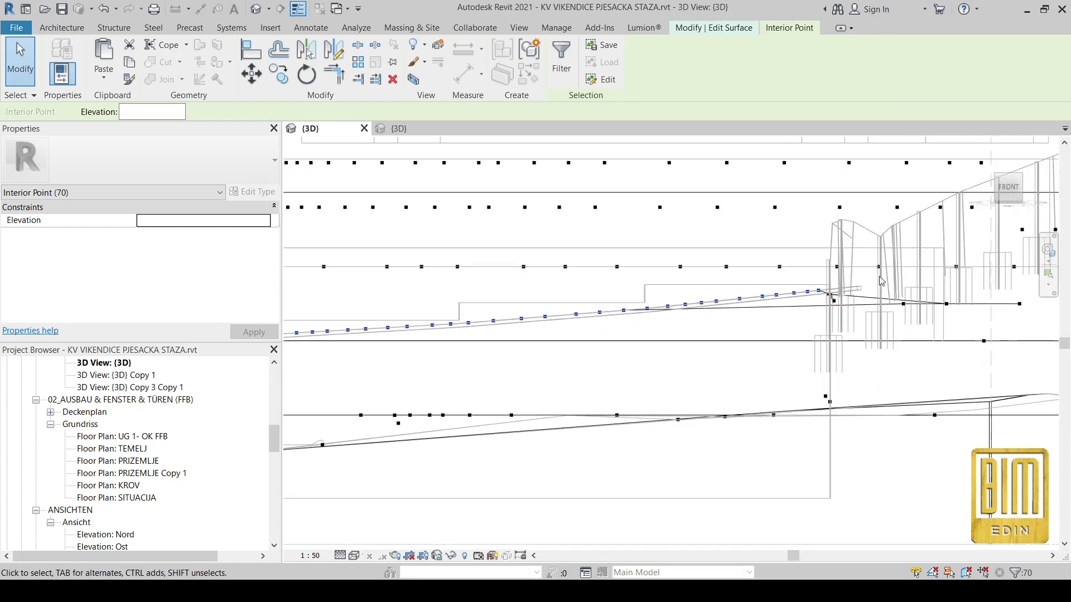
{"action": "left_click", "coordinate": [1011, 175]}
{"action": "scroll", "coordinate": [877, 367], "scroll_direction": "up", "scroll_amount": 5}
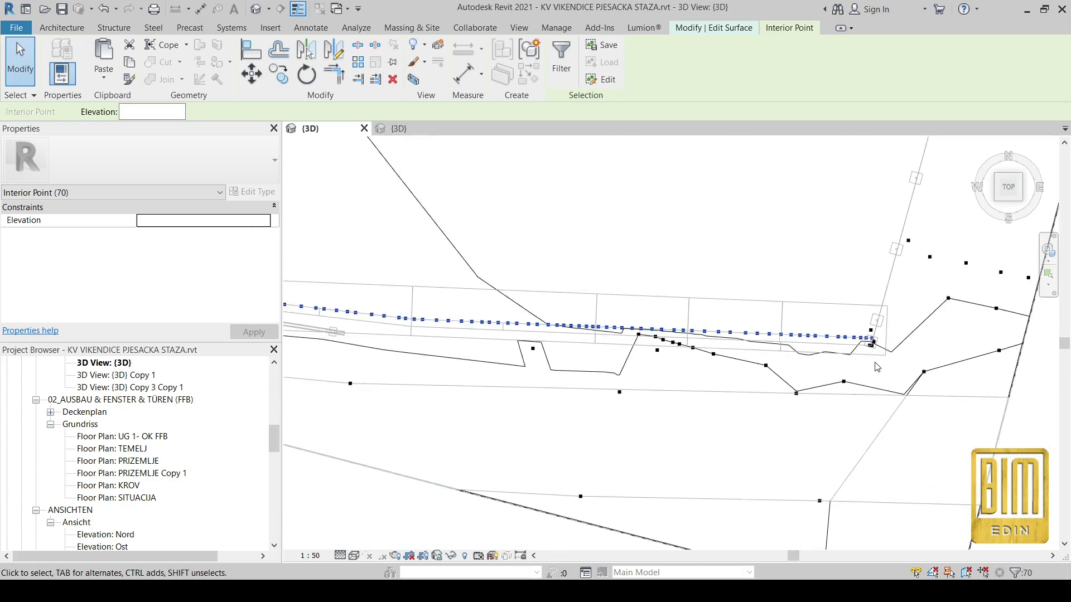
{"action": "scroll", "coordinate": [878, 366], "scroll_direction": "up", "scroll_amount": 5}
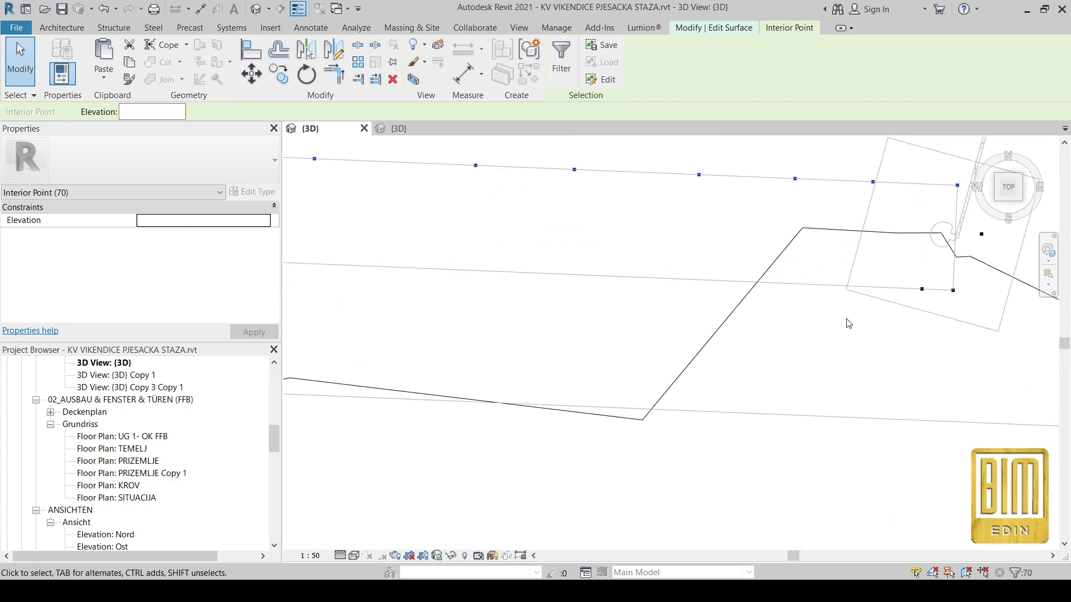
{"action": "left_click", "coordinate": [276, 71]}
{"action": "left_click", "coordinate": [873, 183]}
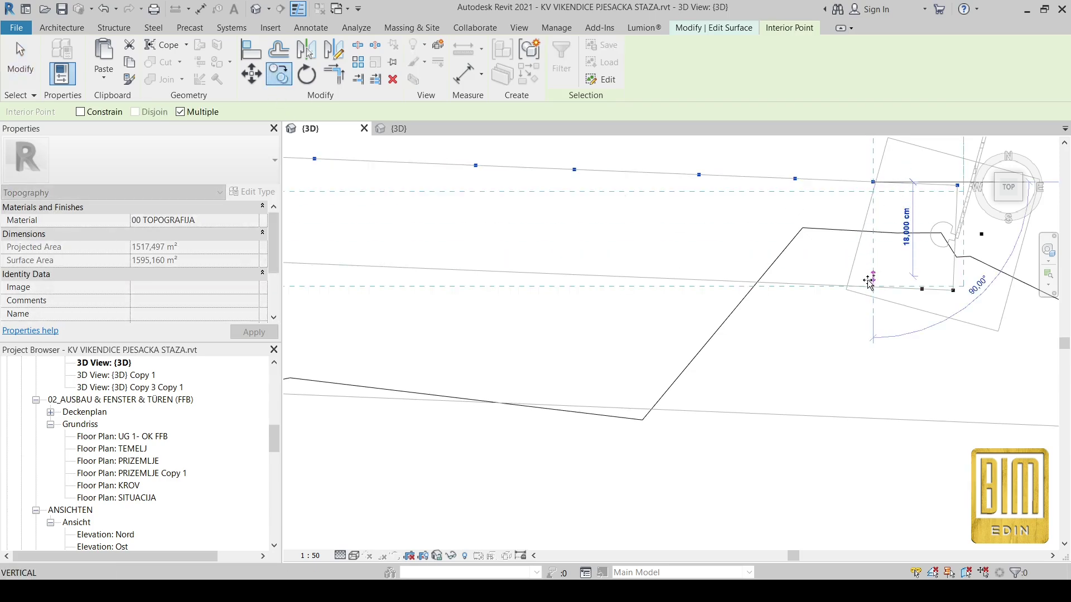
{"action": "scroll", "coordinate": [870, 281], "scroll_direction": "up", "scroll_amount": 4}
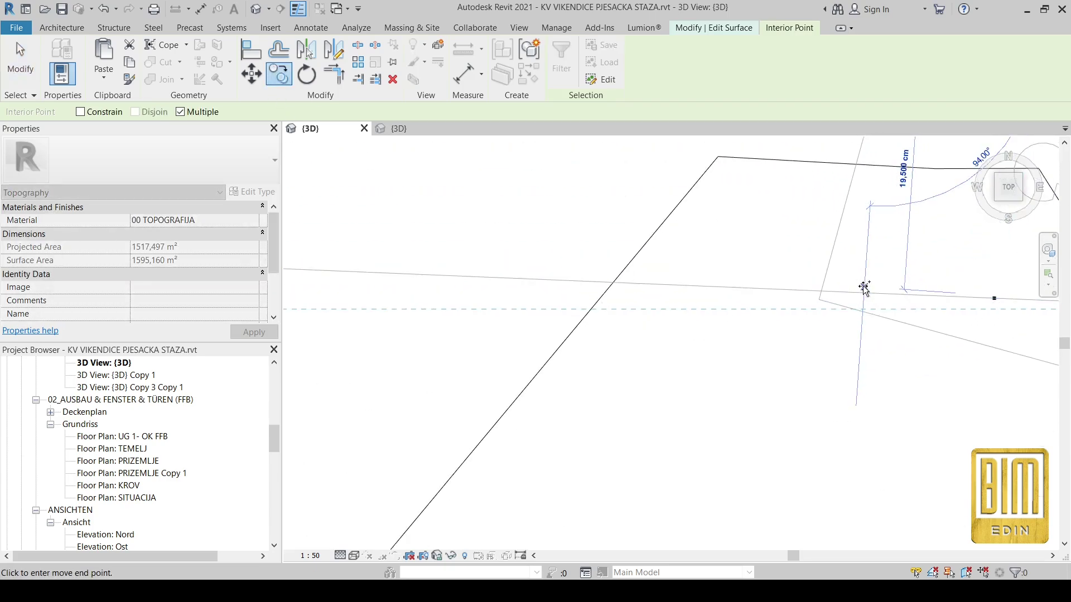
{"action": "middle_click_drag", "start_coordinate": [861, 291], "coordinate": [769, 378]}
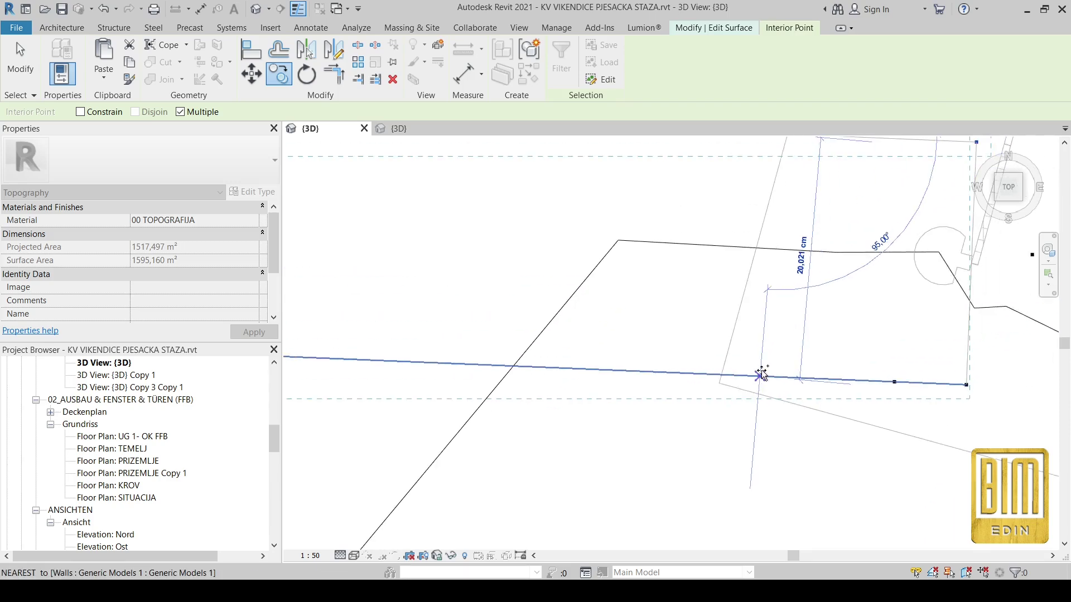
{"action": "left_click", "coordinate": [759, 376]}
{"action": "scroll", "coordinate": [814, 324], "scroll_direction": "down", "scroll_amount": 2}
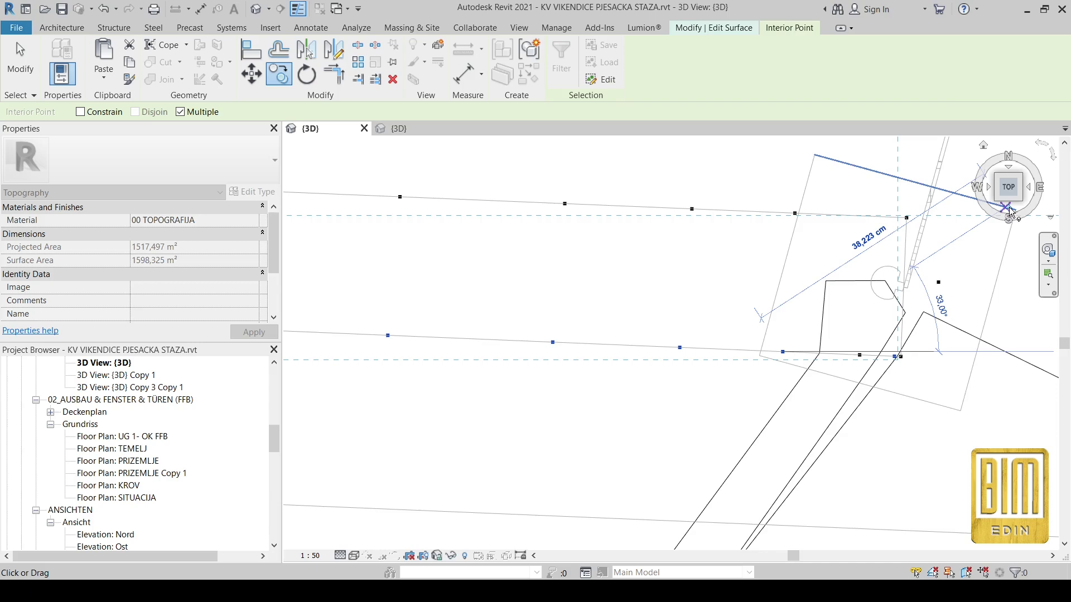
{"action": "left_click", "coordinate": [179, 113]}
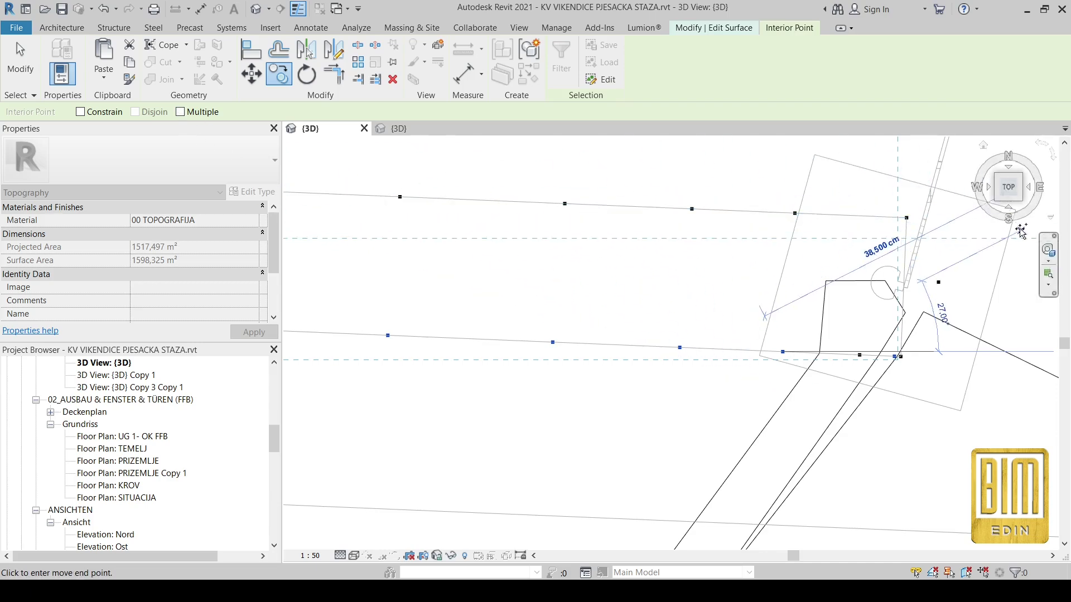
{"action": "left_click", "coordinate": [18, 63]}
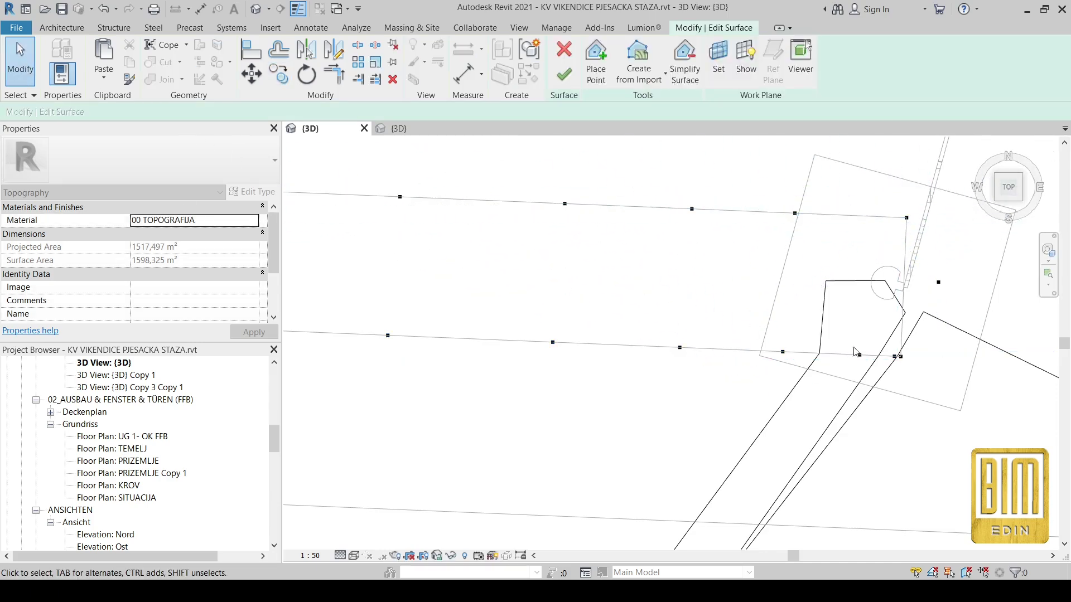
Select the copied terrain points along the wall's opposite face line, starting from its east end.
{"action": "scroll", "coordinate": [914, 356], "scroll_direction": "up", "scroll_amount": 5}
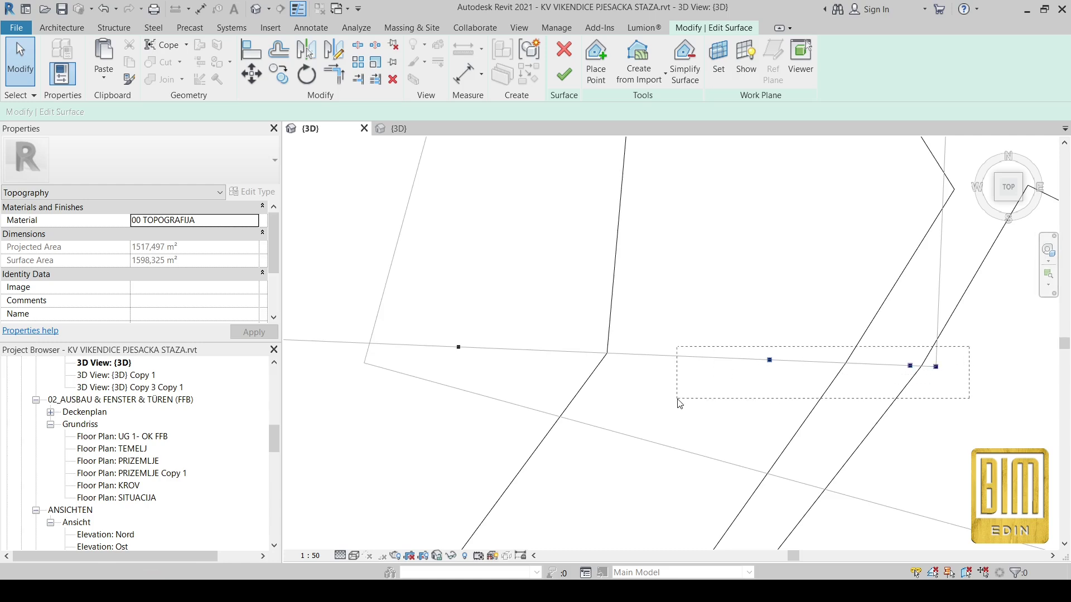
{"action": "left_click_drag", "start_coordinate": [680, 403], "coordinate": [680, 404]}
{"action": "scroll", "coordinate": [950, 364], "scroll_direction": "down", "scroll_amount": 3}
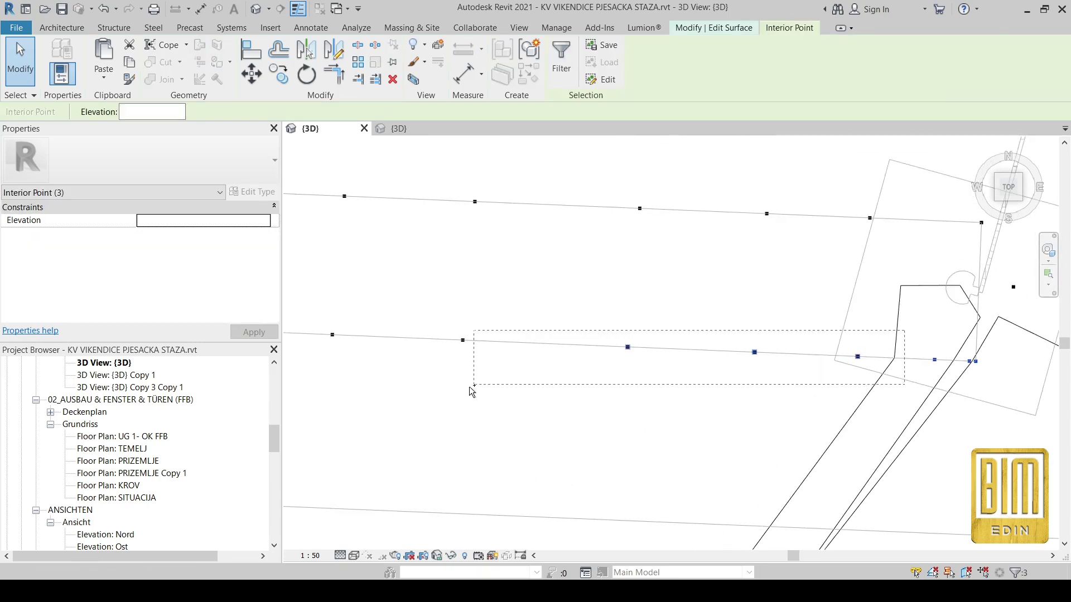
{"action": "scroll", "coordinate": [914, 386], "scroll_direction": "down", "scroll_amount": 3}
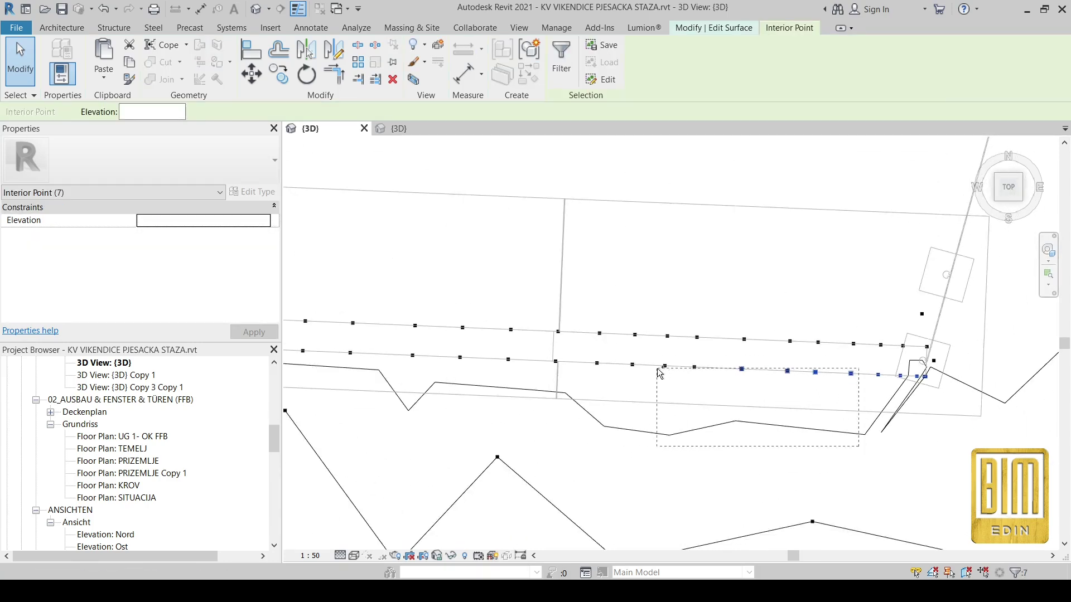
{"action": "left_click_drag", "start_coordinate": [582, 358], "coordinate": [581, 357]}
{"action": "left_click_drag", "start_coordinate": [360, 349], "coordinate": [360, 348], "text": "ctrl"}
{"action": "scroll", "coordinate": [832, 403], "scroll_direction": "down", "scroll_amount": 2}
{"action": "scroll", "coordinate": [497, 406], "scroll_direction": "up", "scroll_amount": 2}
{"action": "scroll", "coordinate": [626, 376], "scroll_direction": "up", "scroll_amount": 2}
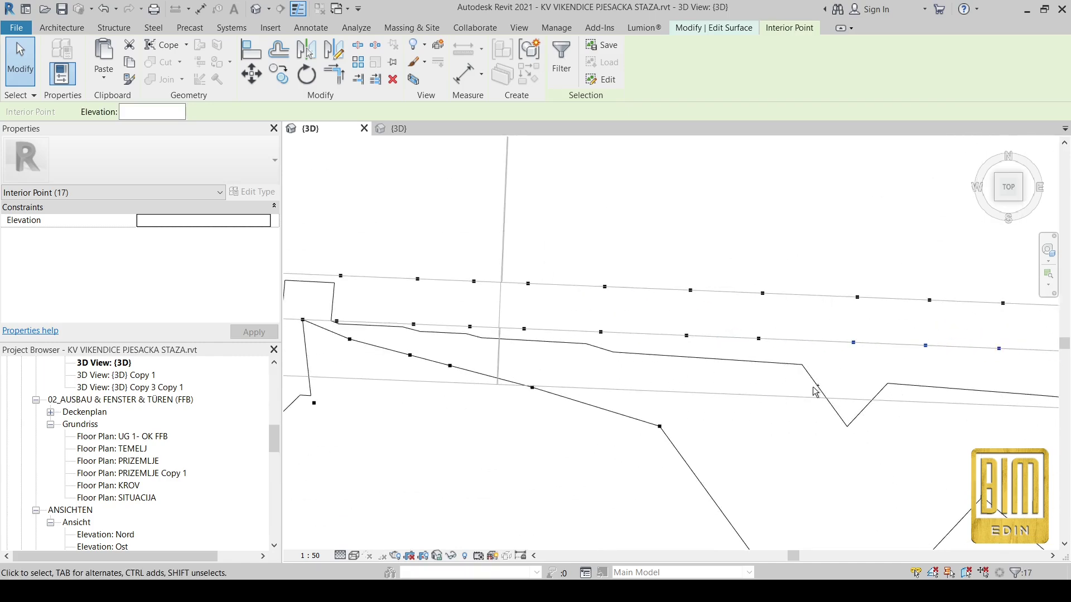
Add the copied points westward to the selection, up to the first notch of the contour line at the wall.
{"action": "left_click_drag", "start_coordinate": [646, 380], "coordinate": [459, 341], "text": "ctrl"}
{"action": "scroll", "coordinate": [516, 364], "scroll_direction": "up", "scroll_amount": 2}
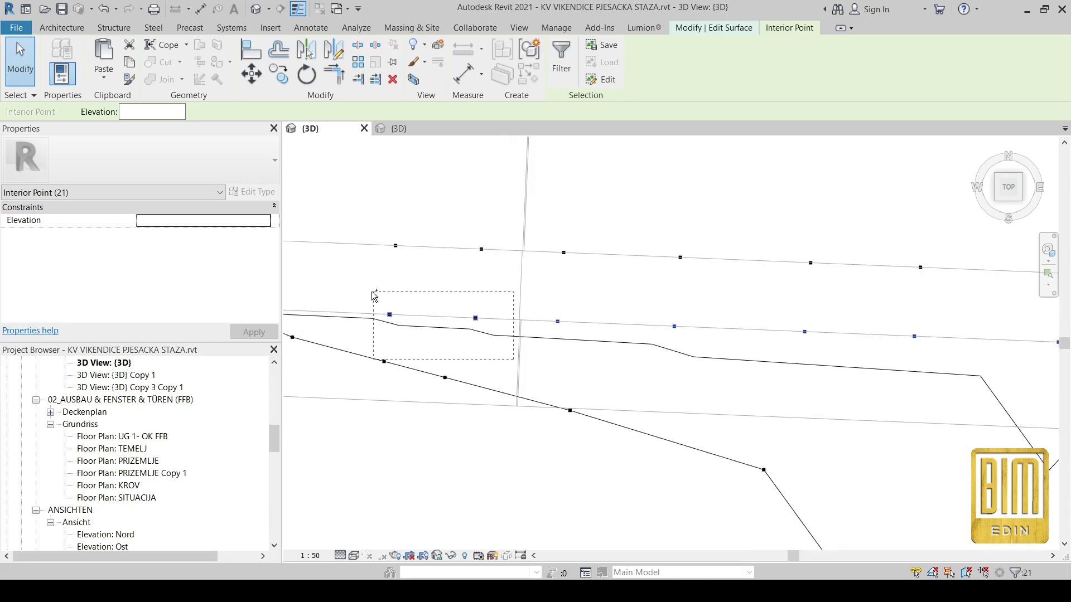
{"action": "left_click_drag", "start_coordinate": [372, 292], "coordinate": [372, 293], "text": "ctrl"}
{"action": "scroll", "coordinate": [381, 377], "scroll_direction": "up", "scroll_amount": 1}
{"action": "middle_click_drag", "start_coordinate": [381, 377], "coordinate": [669, 443]}
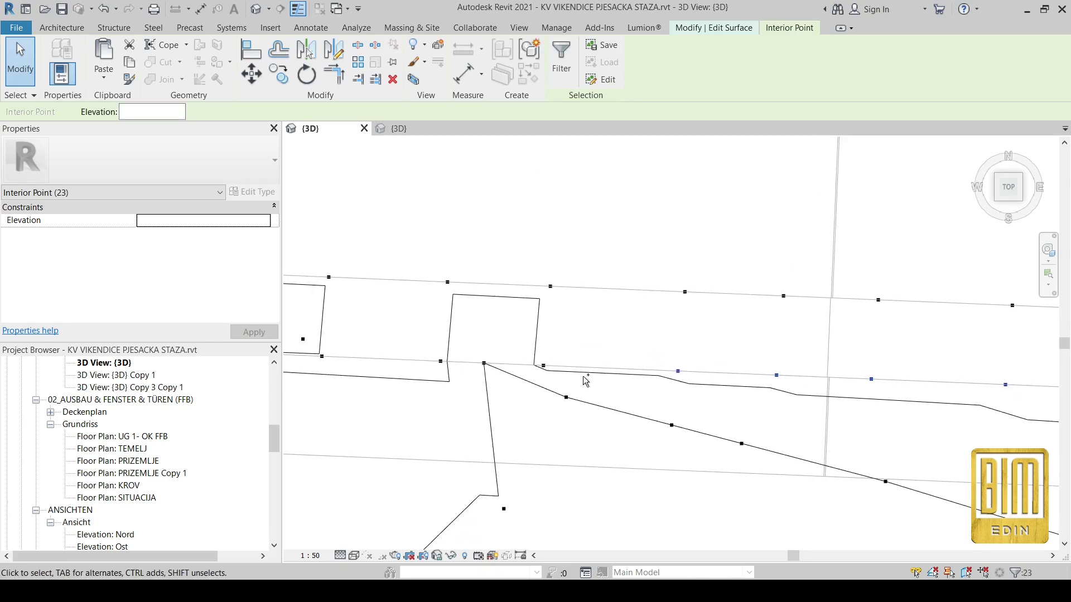
{"action": "left_click_drag", "start_coordinate": [412, 342], "coordinate": [412, 339], "text": "ctrl"}
{"action": "scroll", "coordinate": [824, 401], "scroll_direction": "down", "scroll_amount": 3}
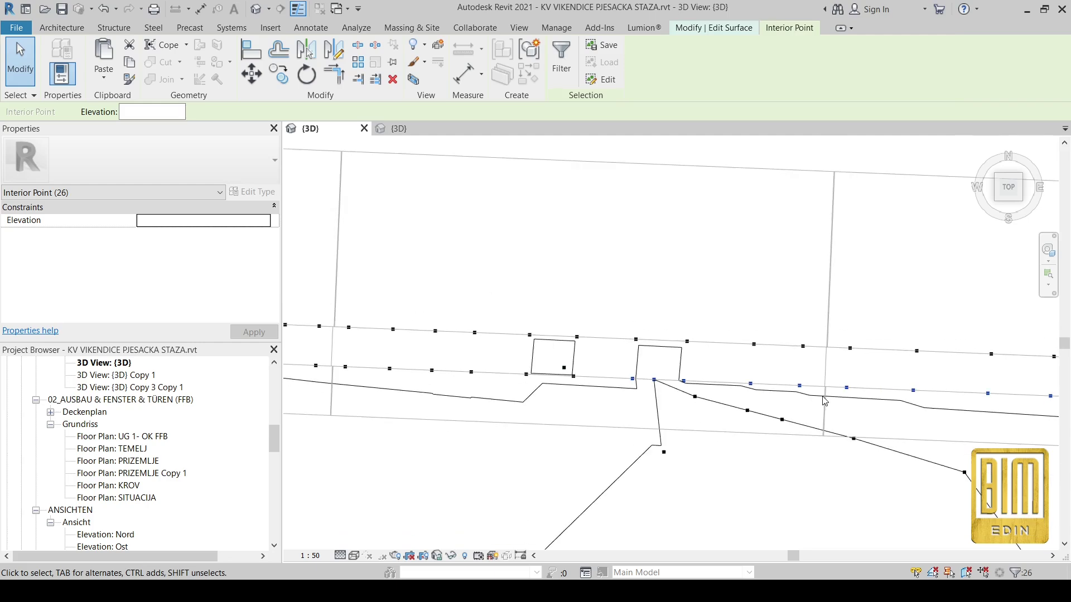
Extend the selection past the small square outline to the copied point where the long diagonal contour meets the wall.
{"action": "scroll", "coordinate": [660, 394], "scroll_direction": "up", "scroll_amount": 3}
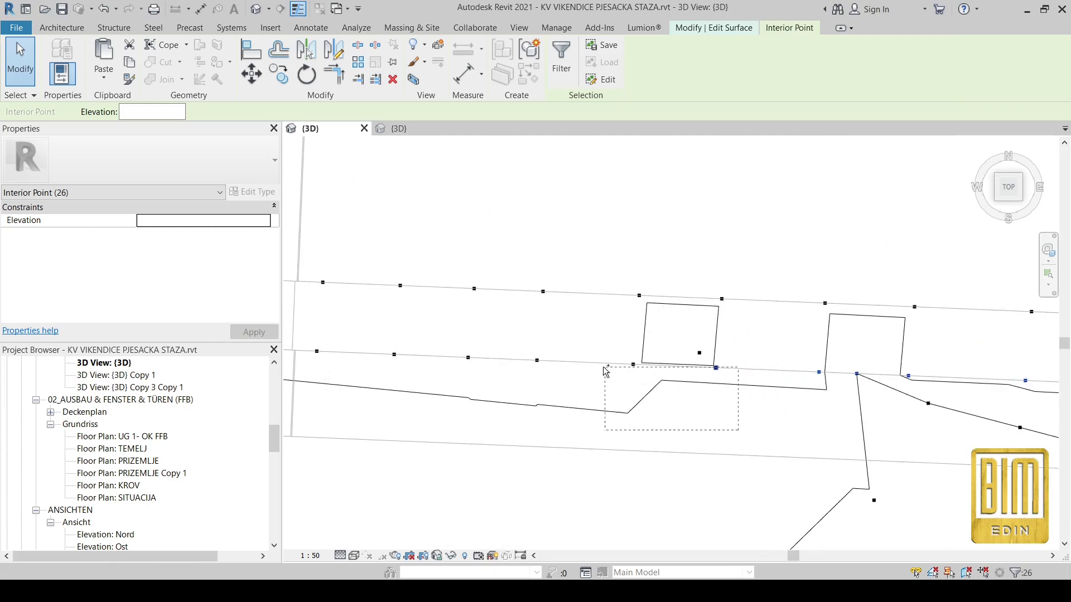
{"action": "left_click_drag", "start_coordinate": [596, 365], "coordinate": [594, 363], "text": "ctrl"}
{"action": "middle_click_drag", "start_coordinate": [510, 428], "coordinate": [740, 437]}
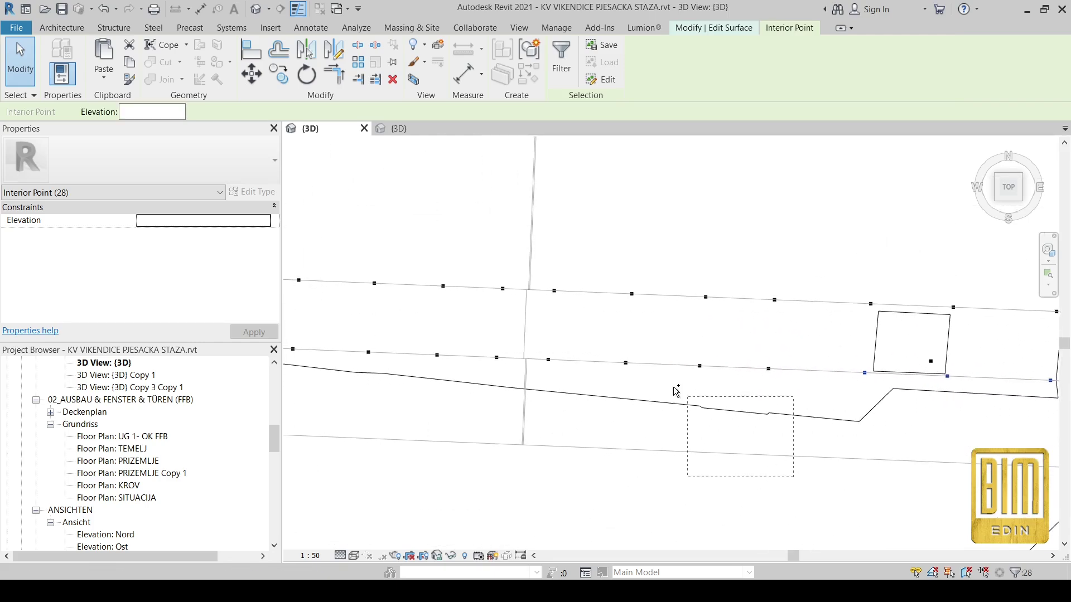
{"action": "middle_click_drag", "start_coordinate": [537, 416], "coordinate": [682, 420]}
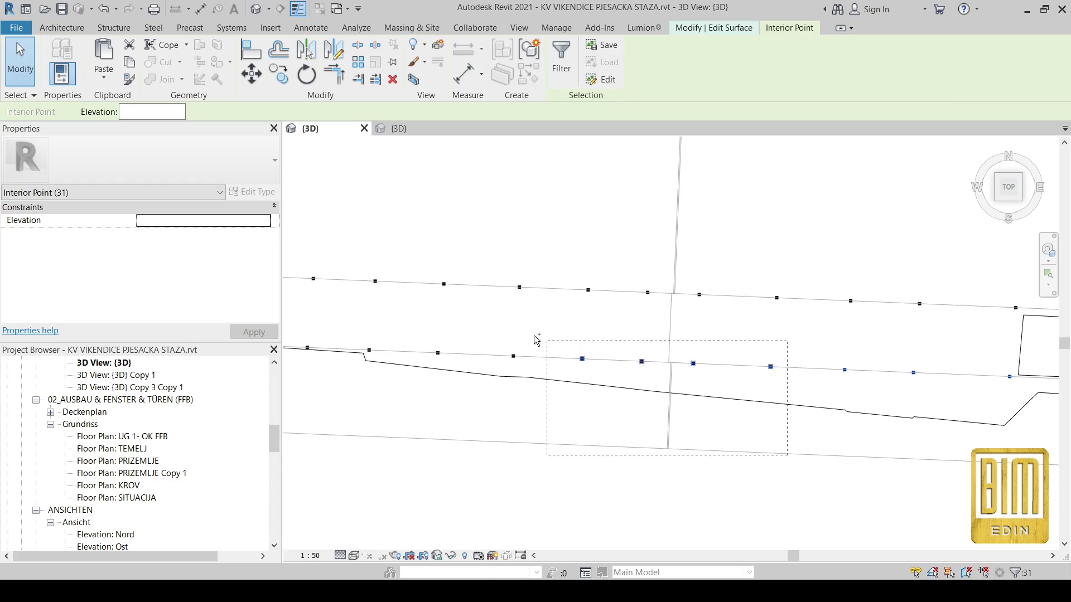
{"action": "left_click_drag", "start_coordinate": [471, 327], "coordinate": [471, 327], "text": "ctrl"}
{"action": "middle_click_drag", "start_coordinate": [471, 327], "coordinate": [599, 417]}
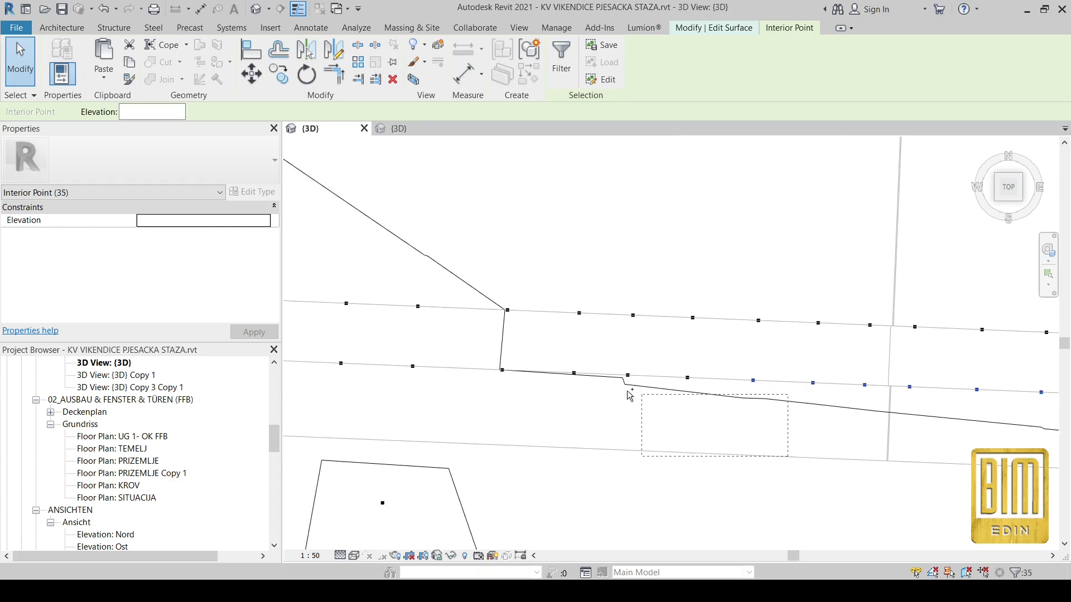
{"action": "left_click_drag", "start_coordinate": [491, 360], "coordinate": [491, 360], "text": "ctrl"}
Add the copied points between the diagonal contour and the wall's bend to the selection.
{"action": "middle_click_drag", "start_coordinate": [491, 361], "coordinate": [626, 437]}
{"action": "left_click_drag", "start_coordinate": [703, 453], "coordinate": [584, 409], "text": "ctrl"}
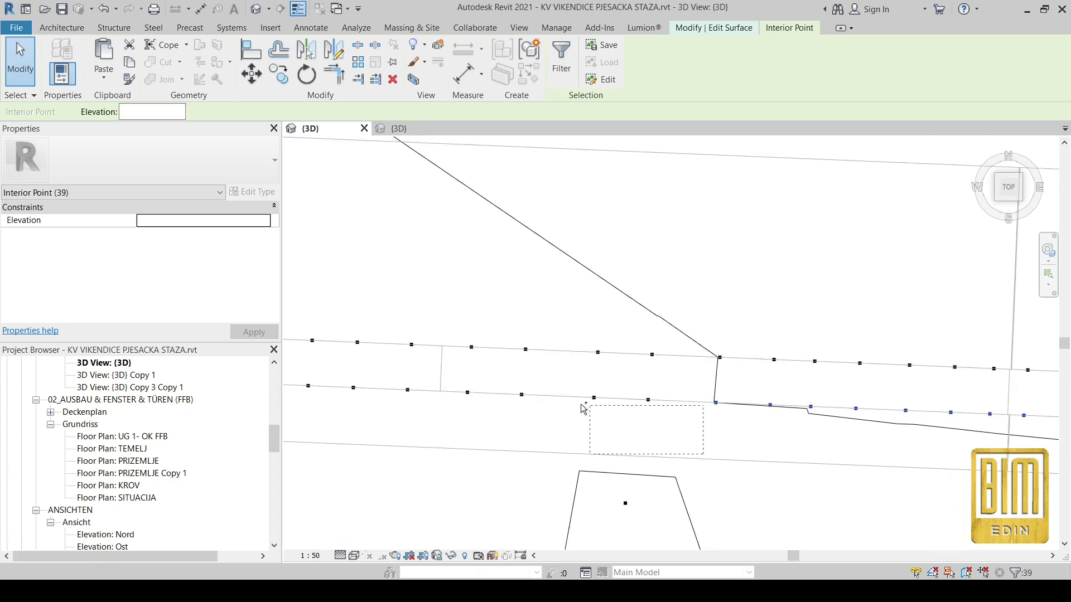
{"action": "middle_click_drag", "start_coordinate": [357, 393], "coordinate": [475, 424]}
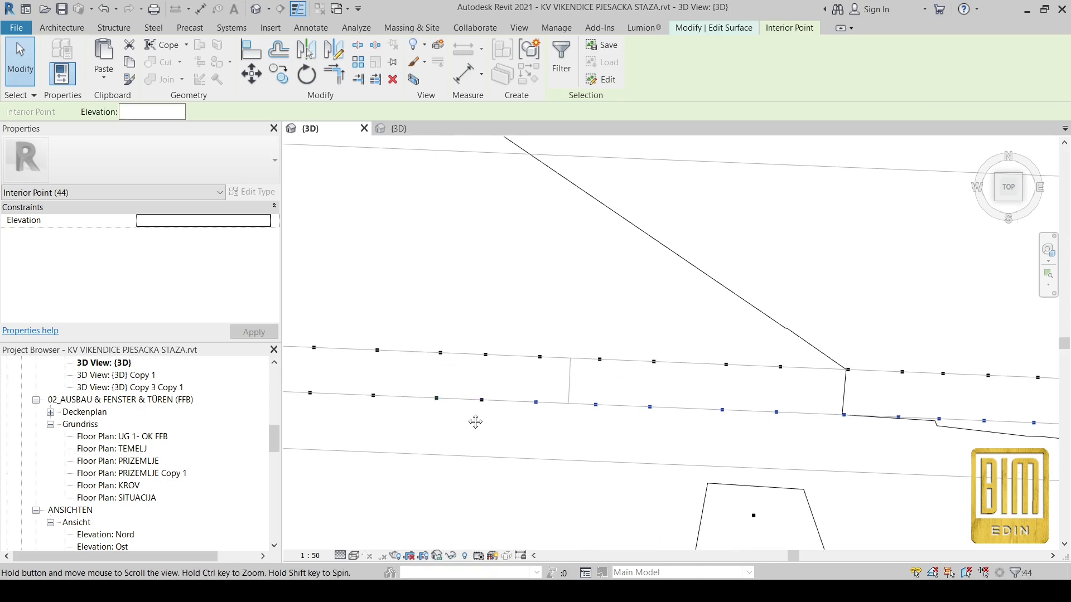
{"action": "left_click_drag", "start_coordinate": [984, 505], "coordinate": [944, 466], "text": "ctrl"}
{"action": "left_click_drag", "start_coordinate": [818, 410], "coordinate": [818, 410], "text": "ctrl"}
{"action": "middle_click_drag", "start_coordinate": [521, 435], "coordinate": [681, 461]}
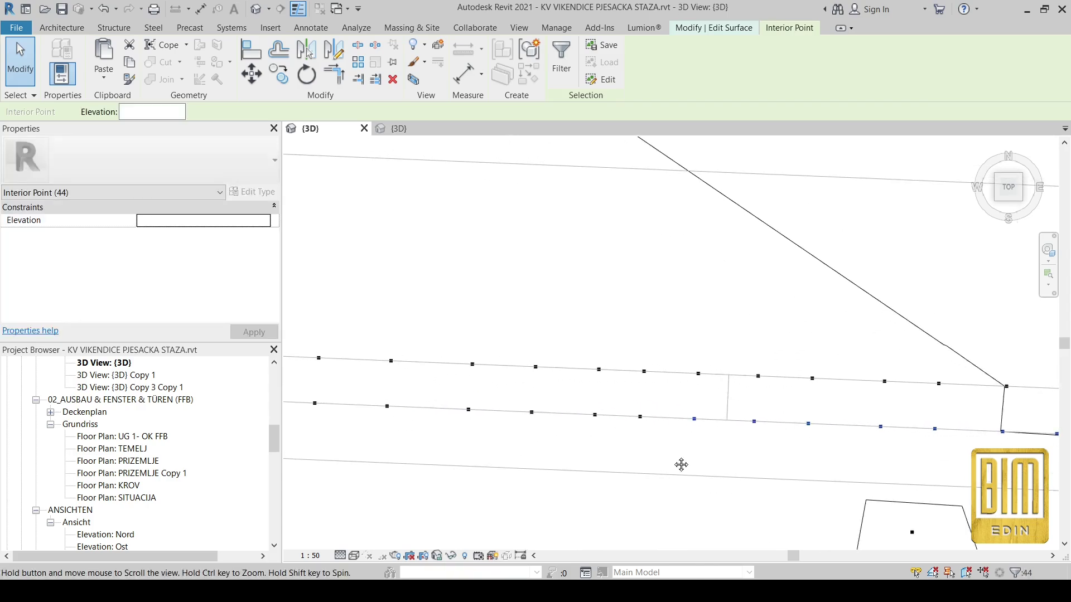
{"action": "left_click_drag", "start_coordinate": [689, 495], "coordinate": [575, 416], "text": "ctrl"}
{"action": "middle_click_drag", "start_coordinate": [518, 464], "coordinate": [741, 477]}
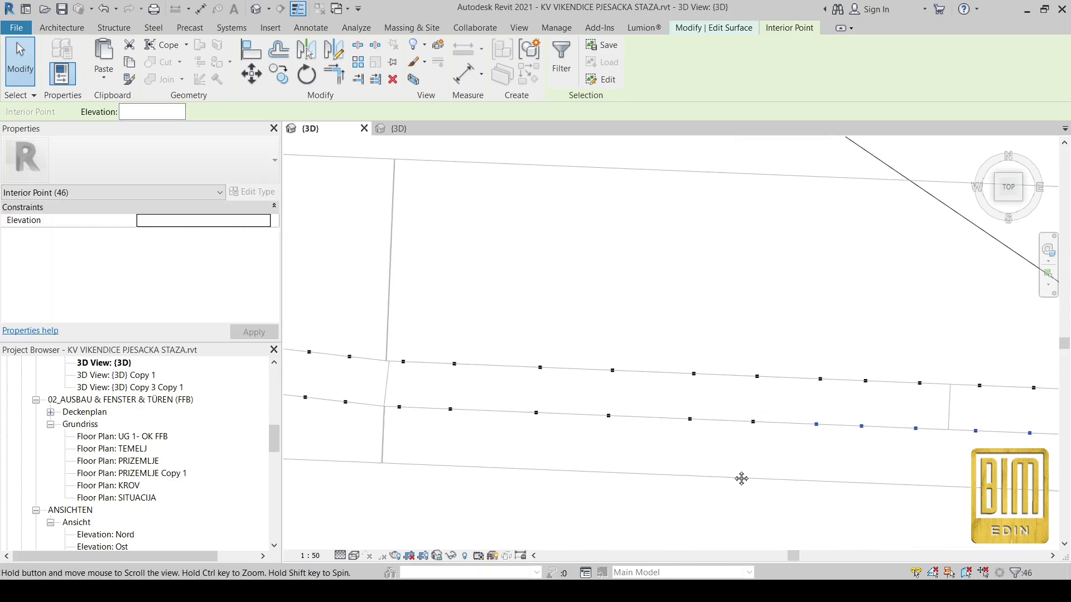
{"action": "left_click_drag", "start_coordinate": [777, 491], "coordinate": [586, 418], "text": "ctrl"}
Add the copied points around the wall's bend and along the angled stretch to the next wall joint to the selection.
{"action": "middle_click_drag", "start_coordinate": [392, 432], "coordinate": [805, 473]}
{"action": "left_click_drag", "start_coordinate": [521, 372], "coordinate": [521, 372], "text": "ctrl"}
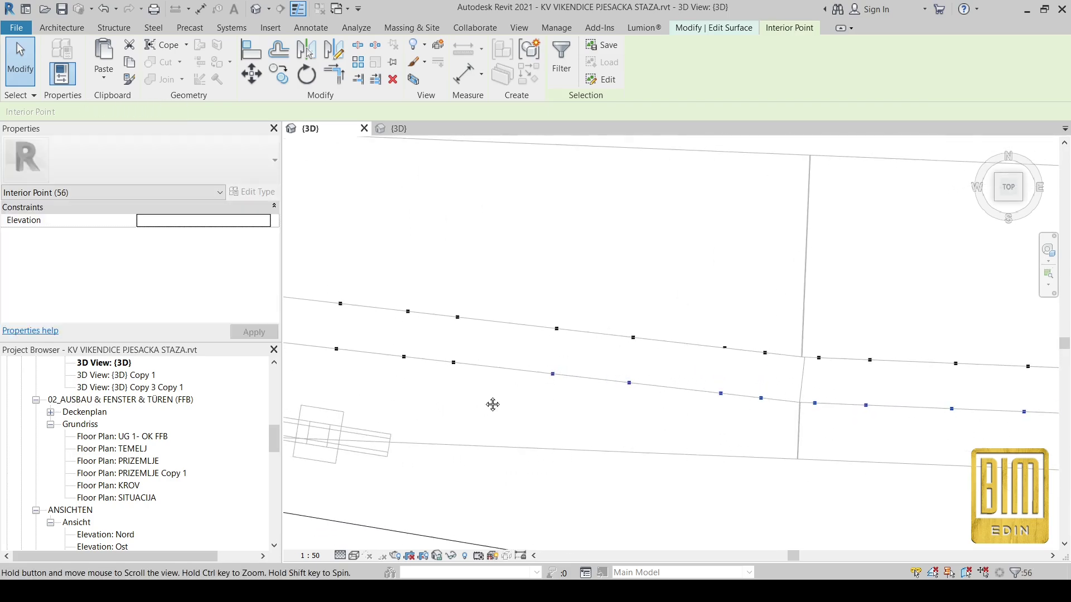
{"action": "middle_click_drag", "start_coordinate": [493, 403], "coordinate": [758, 452]}
{"action": "left_click_drag", "start_coordinate": [758, 460], "coordinate": [617, 411], "text": "ctrl"}
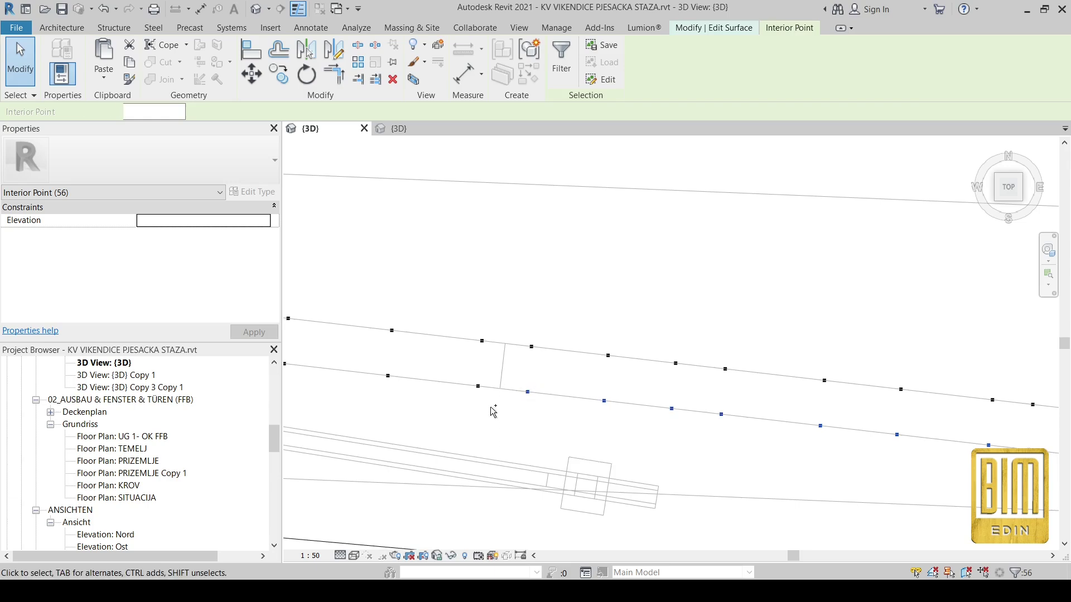
{"action": "middle_click_drag", "start_coordinate": [493, 411], "coordinate": [803, 464]}
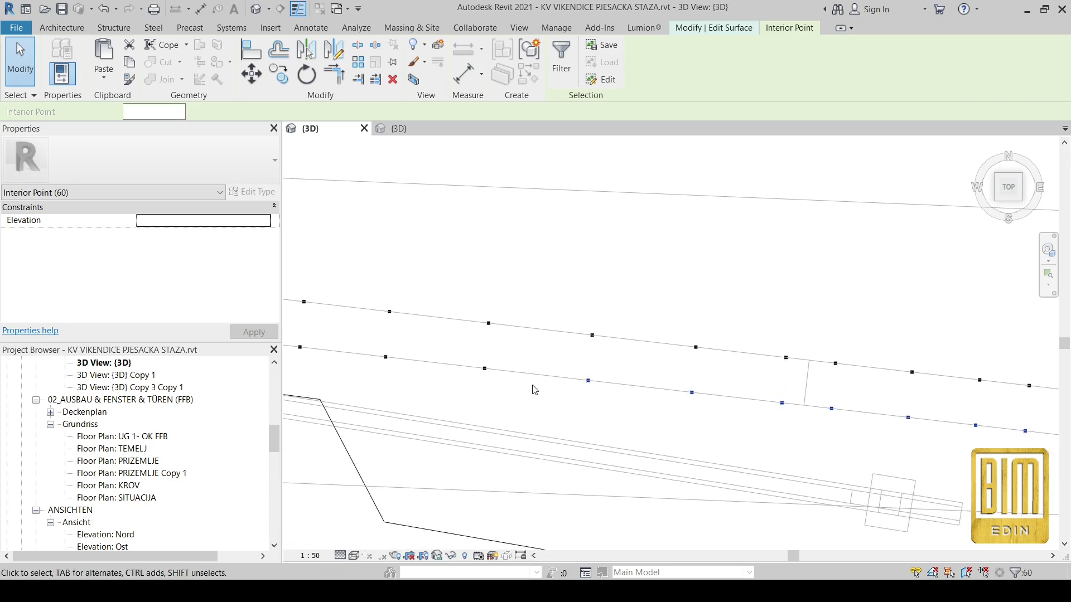
{"action": "middle_click_drag", "start_coordinate": [532, 390], "coordinate": [784, 459]}
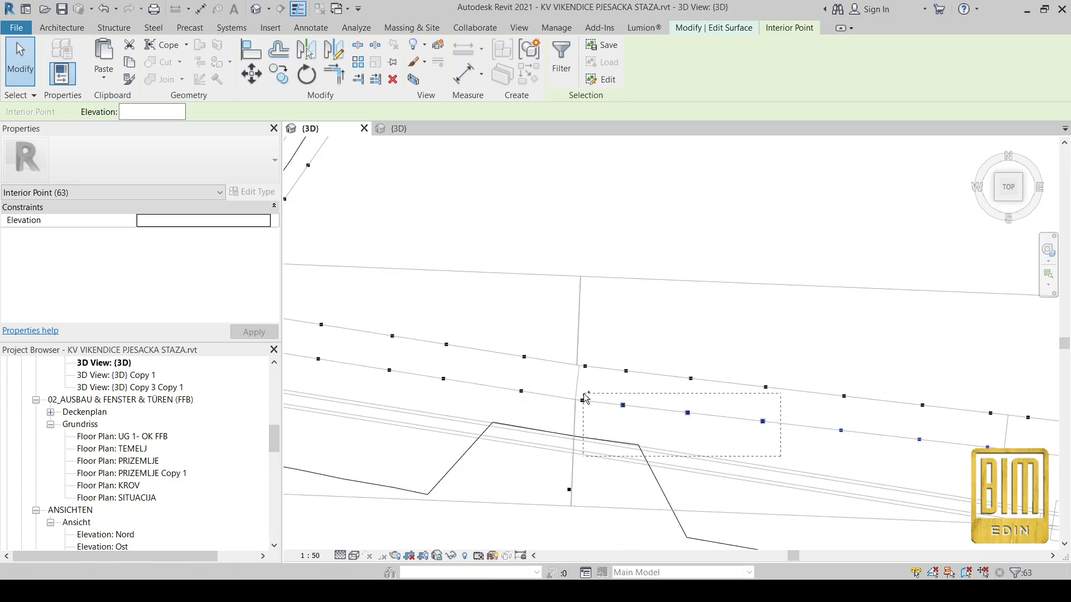
{"action": "left_click_drag", "start_coordinate": [570, 389], "coordinate": [570, 389], "text": "ctrl"}
Add the last copied points at the wall's west end near the stairs to complete the selected row.
{"action": "middle_click_drag", "start_coordinate": [606, 439], "coordinate": [792, 464]}
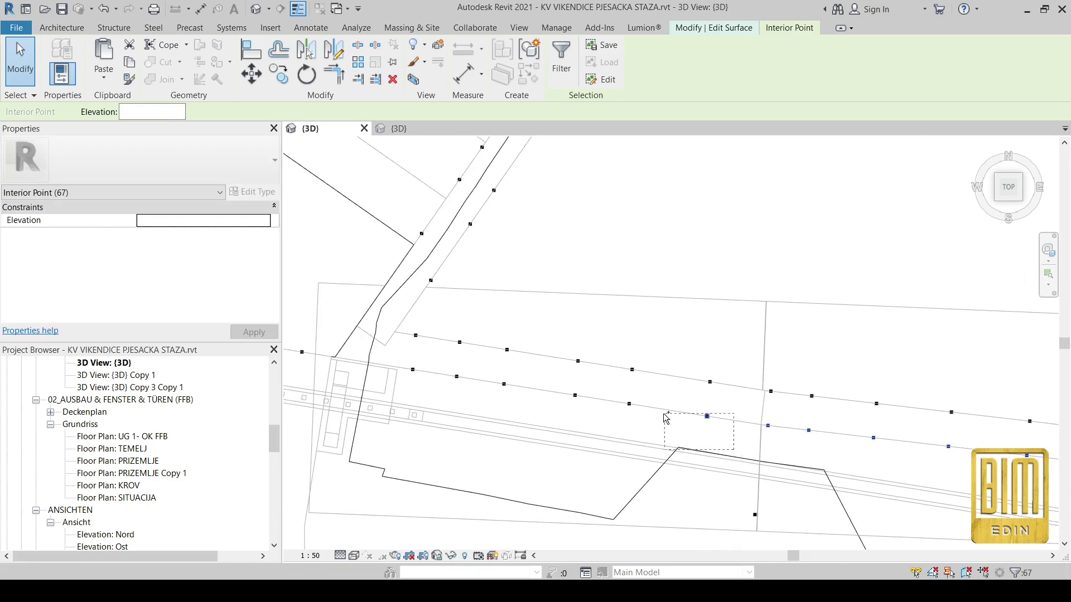
{"action": "left_click_drag", "start_coordinate": [564, 387], "coordinate": [565, 387], "text": "ctrl"}
{"action": "middle_click_drag", "start_coordinate": [339, 398], "coordinate": [437, 389]}
{"action": "scroll", "coordinate": [433, 376], "scroll_direction": "down", "scroll_amount": 4}
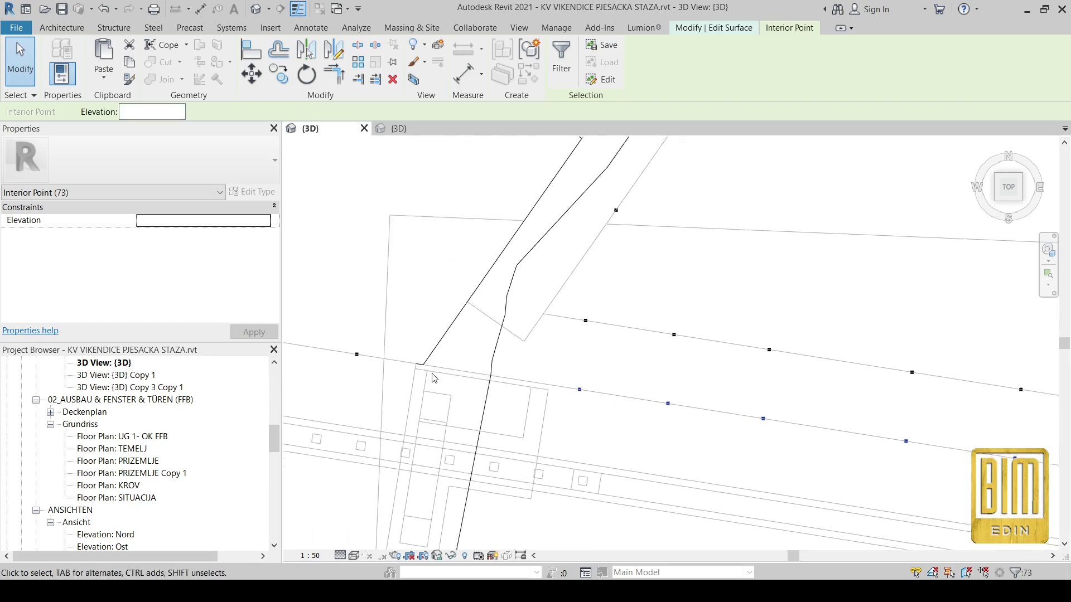
{"action": "scroll", "coordinate": [450, 382], "scroll_direction": "down", "scroll_amount": 2}
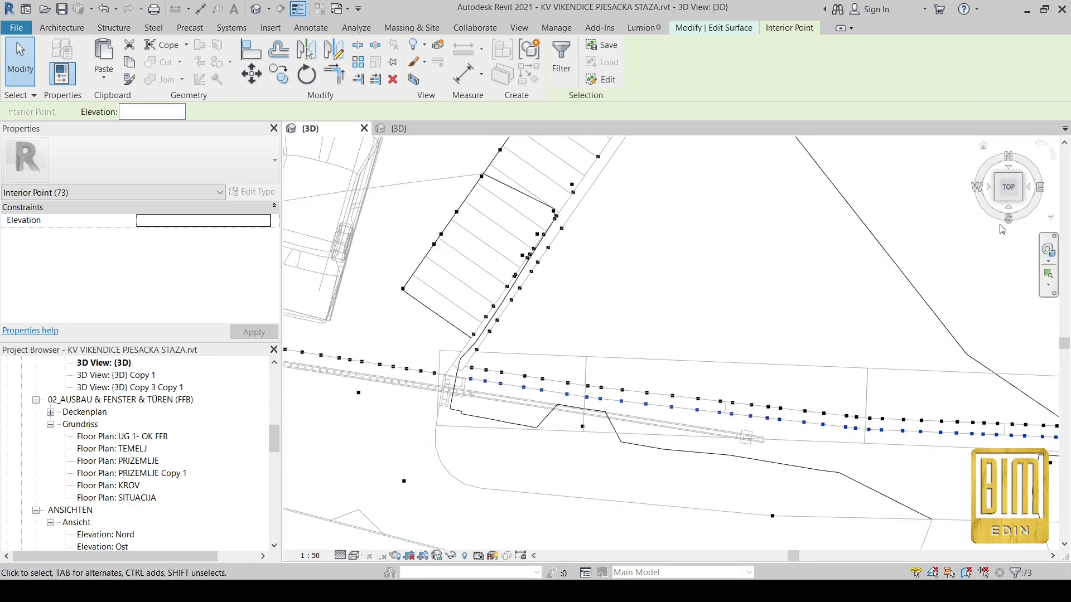
Move the selected row of copied points straight down about 124 cm in the front view.
{"action": "left_click", "coordinate": [1008, 210]}
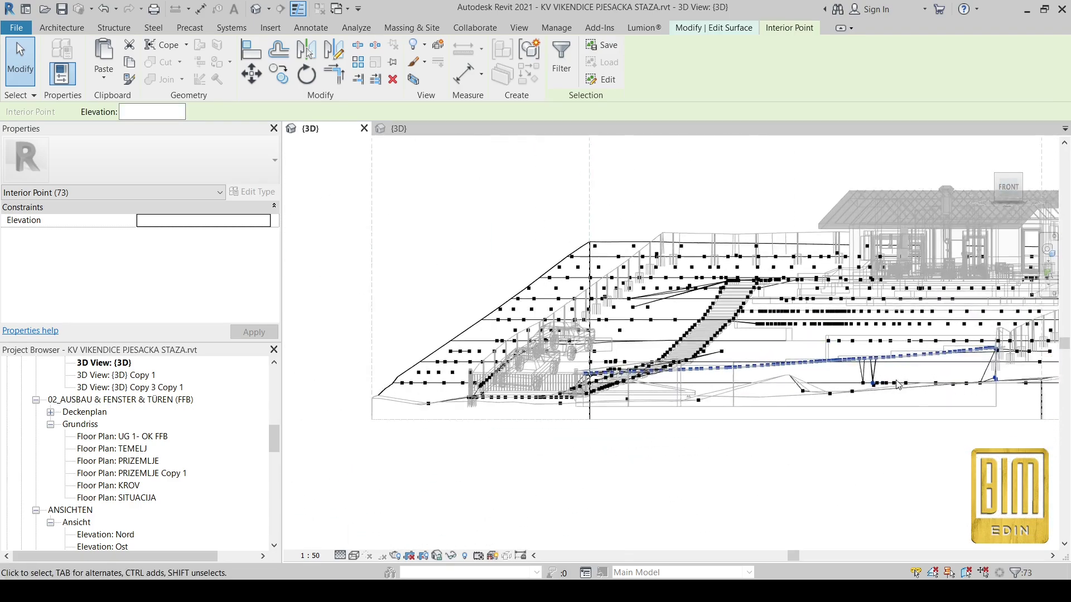
{"action": "scroll", "coordinate": [861, 352], "scroll_direction": "up", "scroll_amount": 3}
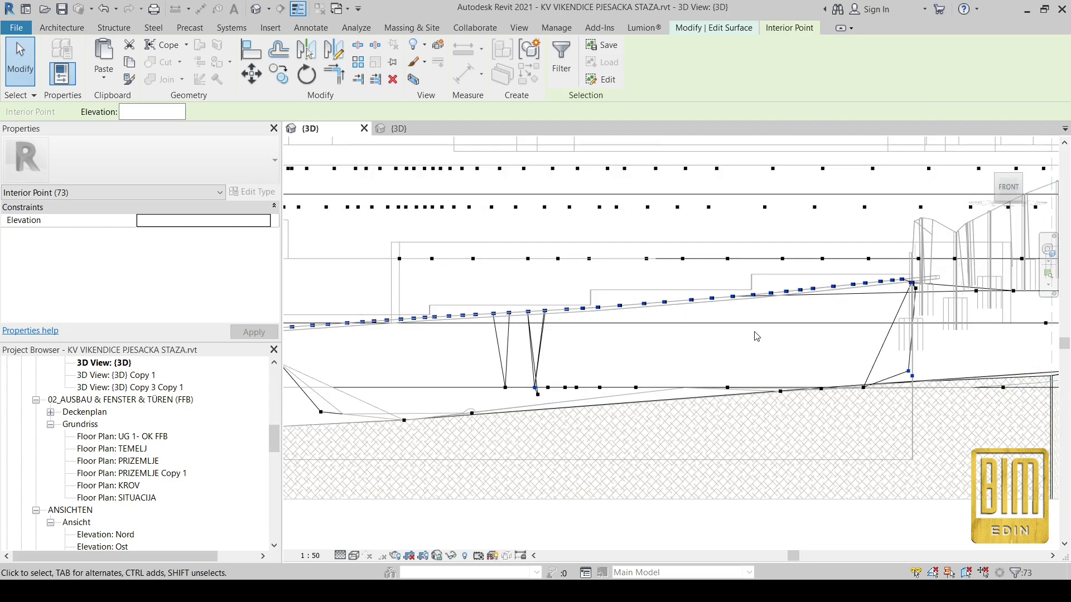
{"action": "left_click", "coordinate": [251, 74]}
{"action": "scroll", "coordinate": [608, 301], "scroll_direction": "up", "scroll_amount": 5}
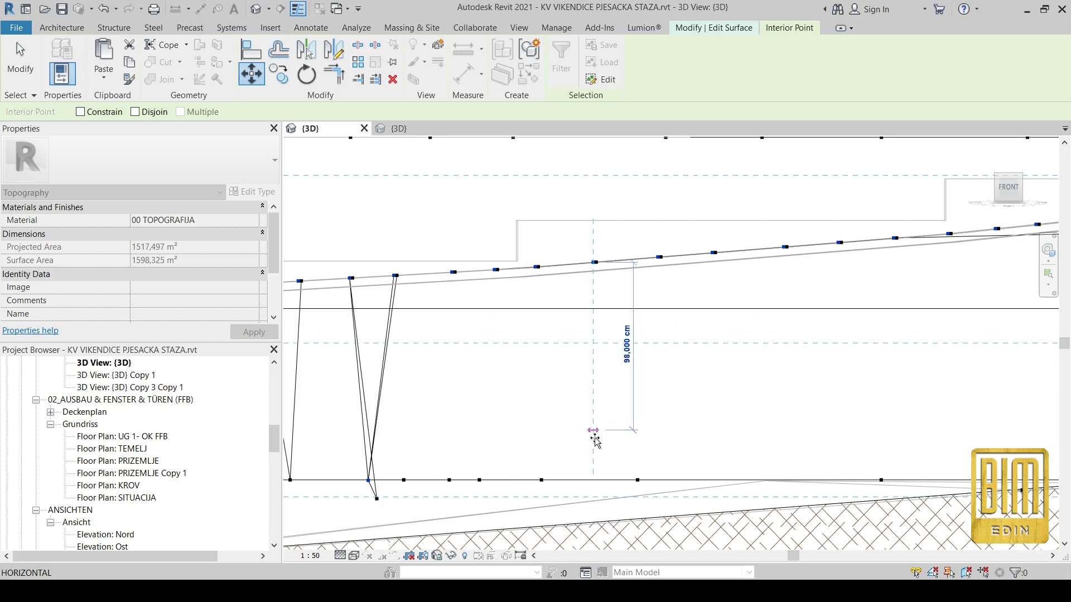
{"action": "left_click", "coordinate": [597, 476]}
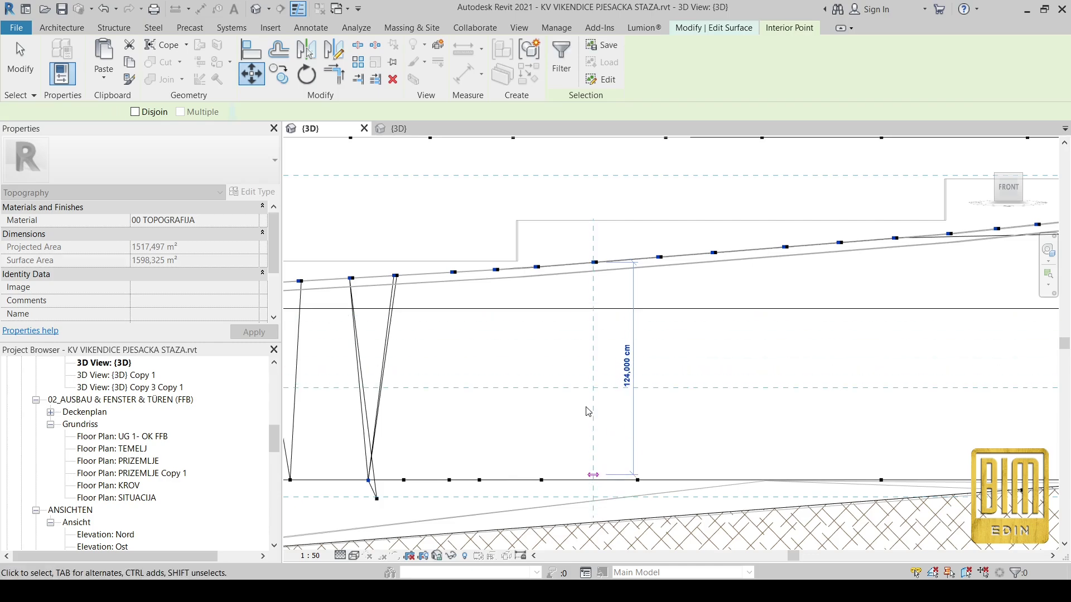
{"action": "scroll", "coordinate": [598, 397], "scroll_direction": "down", "scroll_amount": 6}
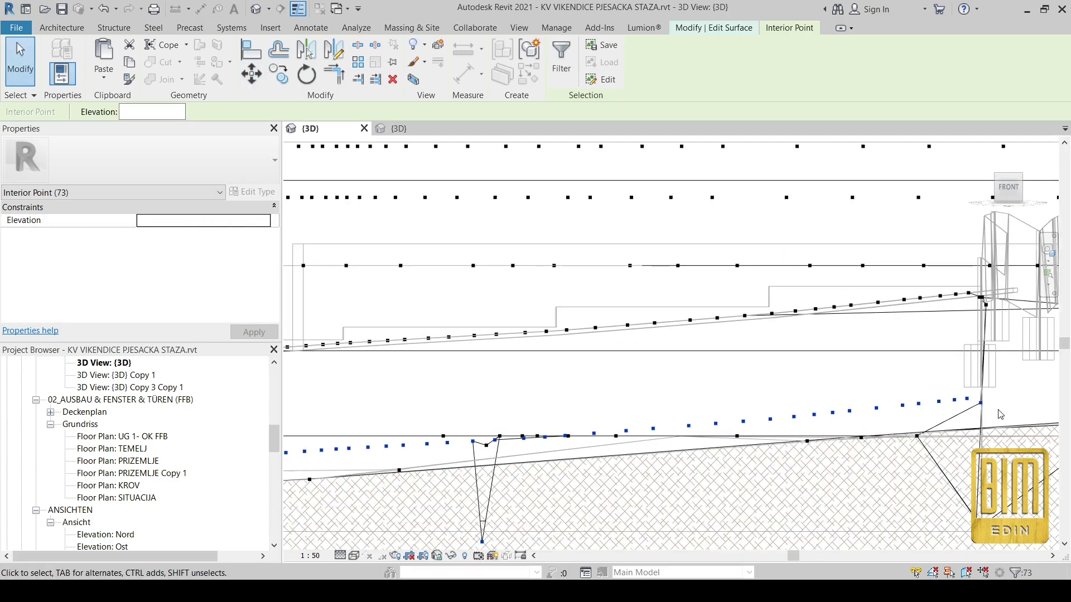
{"action": "scroll", "coordinate": [999, 414], "scroll_direction": "down", "scroll_amount": 3}
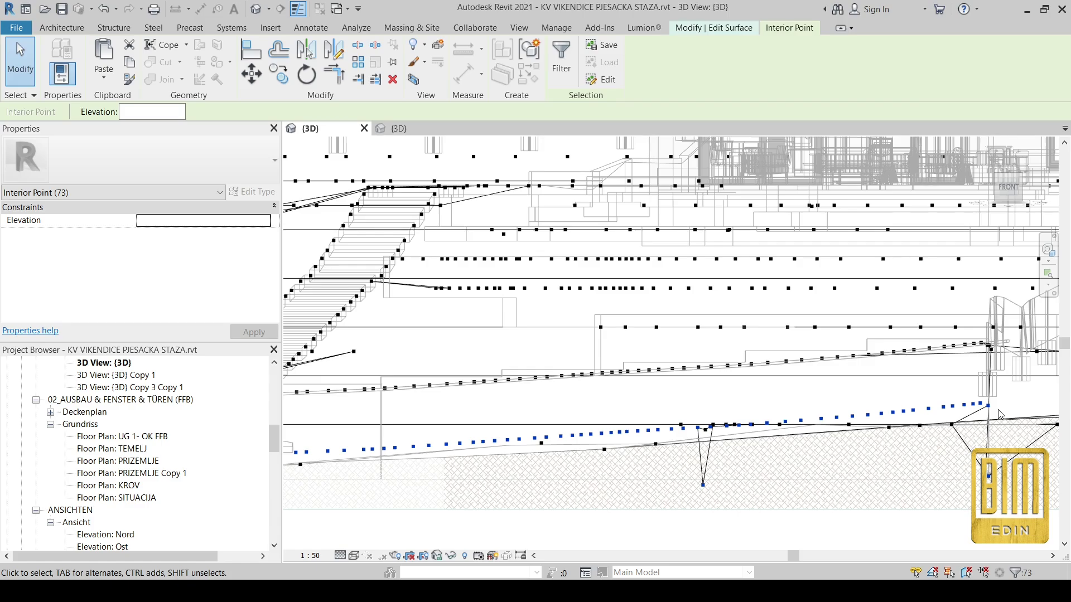
{"action": "scroll", "coordinate": [999, 415], "scroll_direction": "down", "scroll_amount": 2}
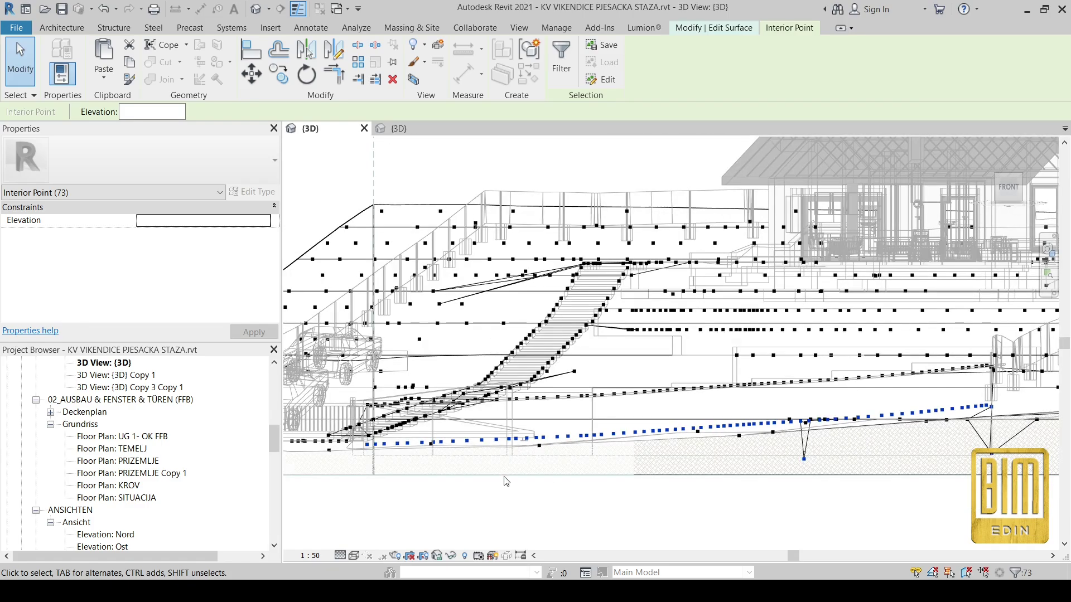
{"action": "scroll", "coordinate": [504, 477], "scroll_direction": "down", "scroll_amount": 2}
Set the 3D view's visual style to Consistent Colors and finish editing the topography surface.
{"action": "middle_click_drag", "start_coordinate": [455, 491], "coordinate": [674, 545], "text": "shift"}
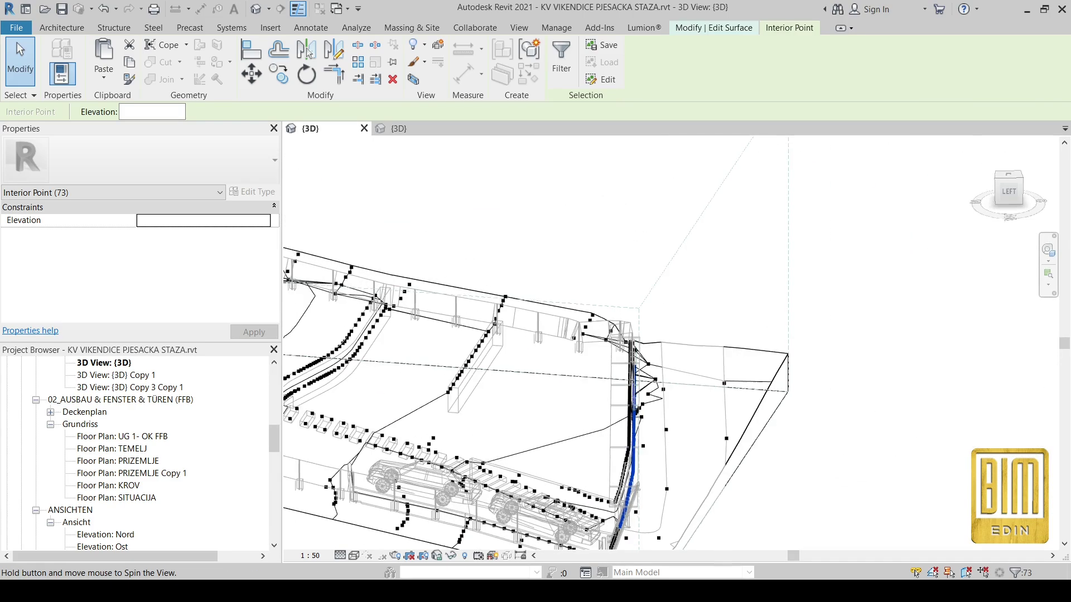
{"action": "middle_click_drag", "start_coordinate": [563, 585], "coordinate": [586, 580], "text": "shift"}
{"action": "left_click", "coordinate": [353, 556]}
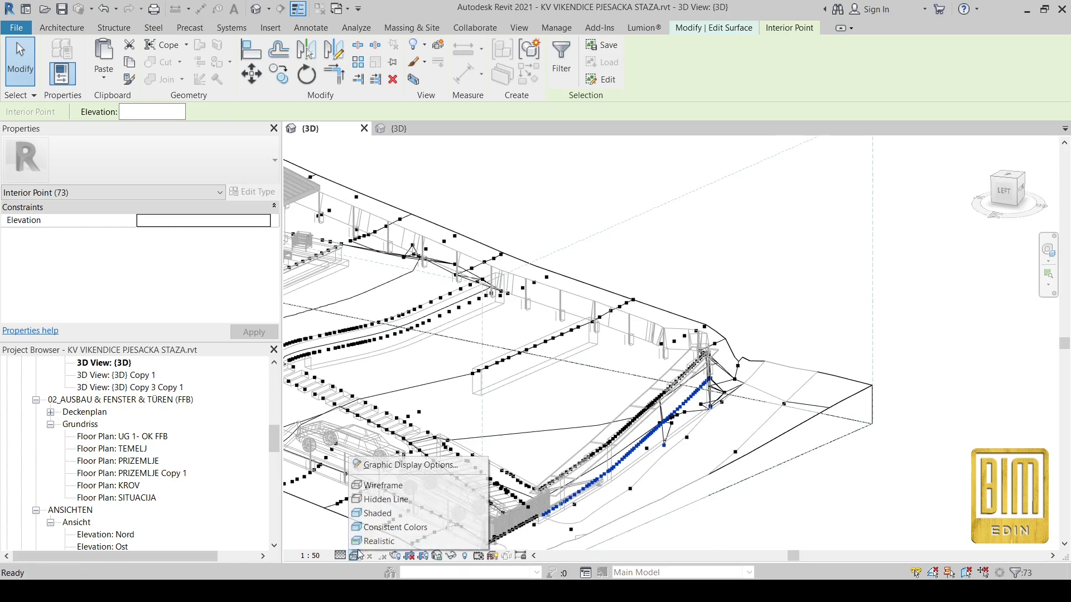
{"action": "left_click", "coordinate": [406, 528]}
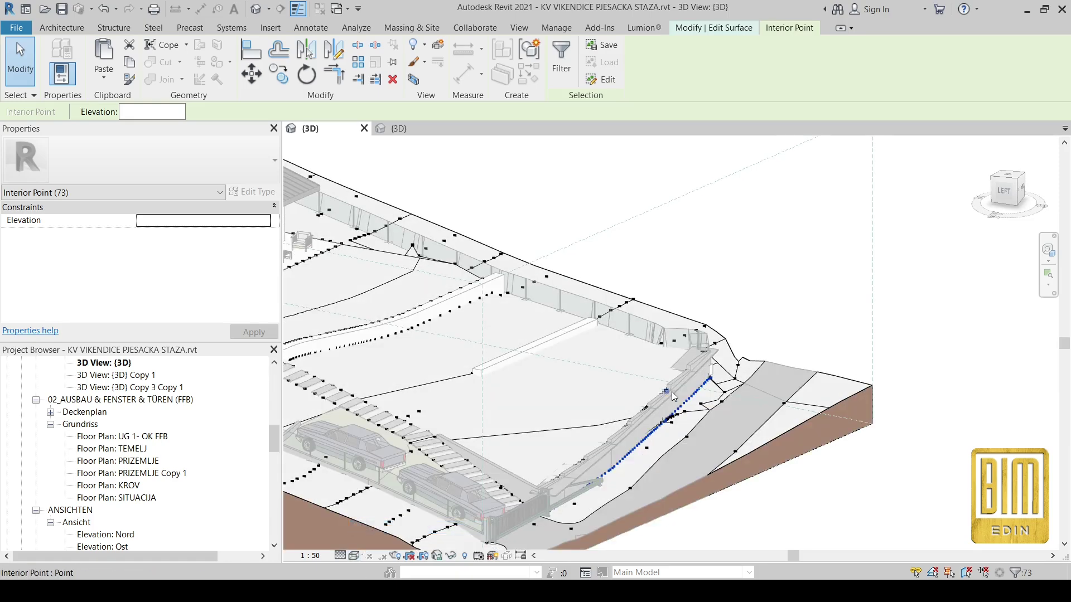
{"action": "left_click", "coordinate": [546, 152]}
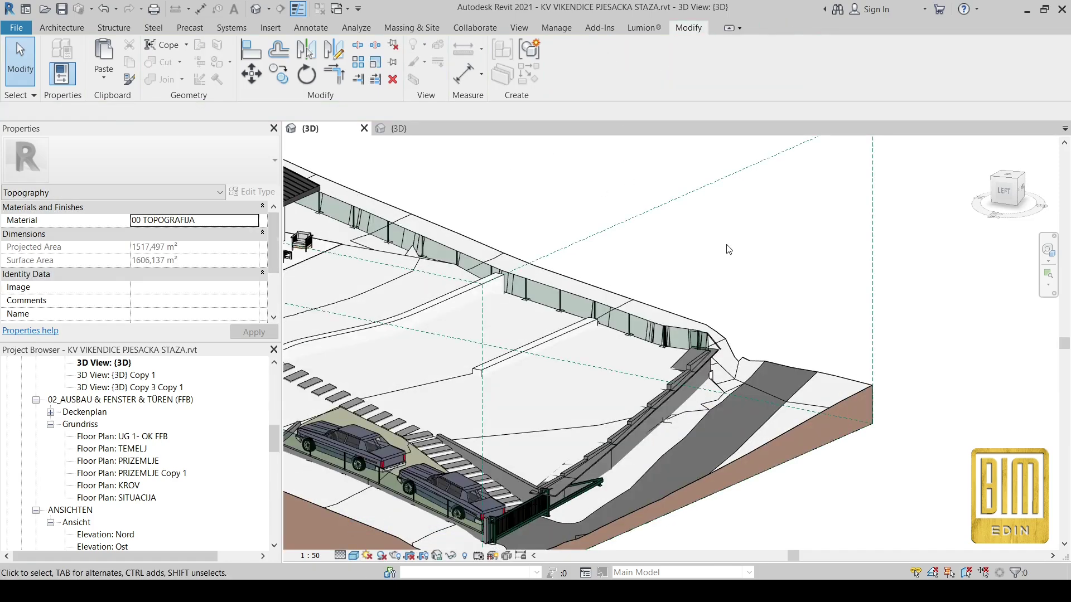
Reopen the topography surface for editing near the middle of the wall's outer face and set the visual style to Wireframe.
{"action": "scroll", "coordinate": [700, 427], "scroll_direction": "up", "scroll_amount": 3}
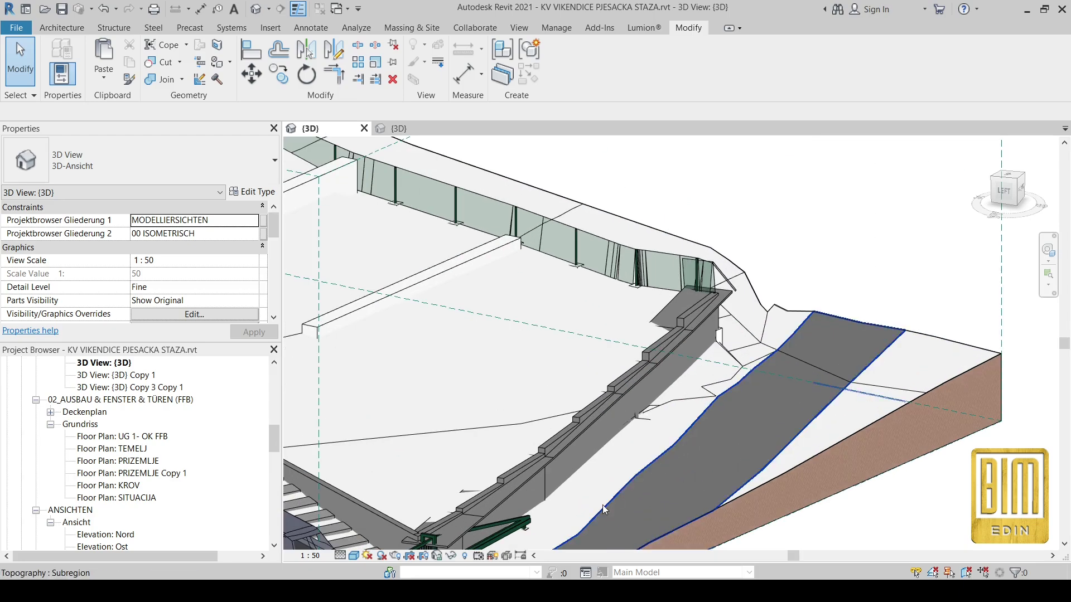
{"action": "scroll", "coordinate": [662, 400], "scroll_direction": "up", "scroll_amount": 3}
{"action": "scroll", "coordinate": [753, 394], "scroll_direction": "down", "scroll_amount": 2}
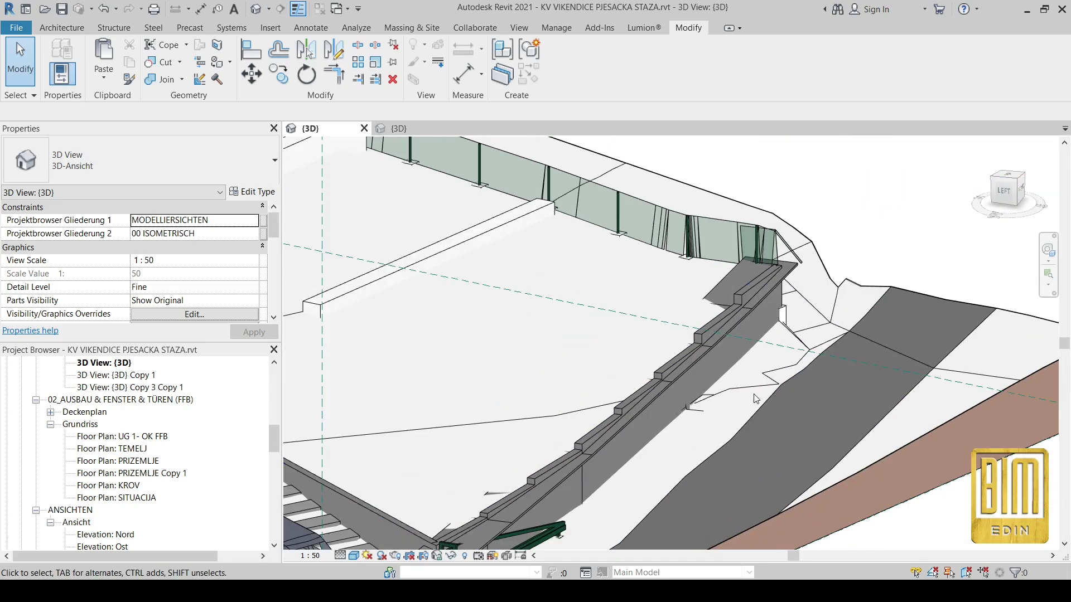
{"action": "middle_click_drag", "start_coordinate": [754, 397], "coordinate": [584, 573], "text": "shift"}
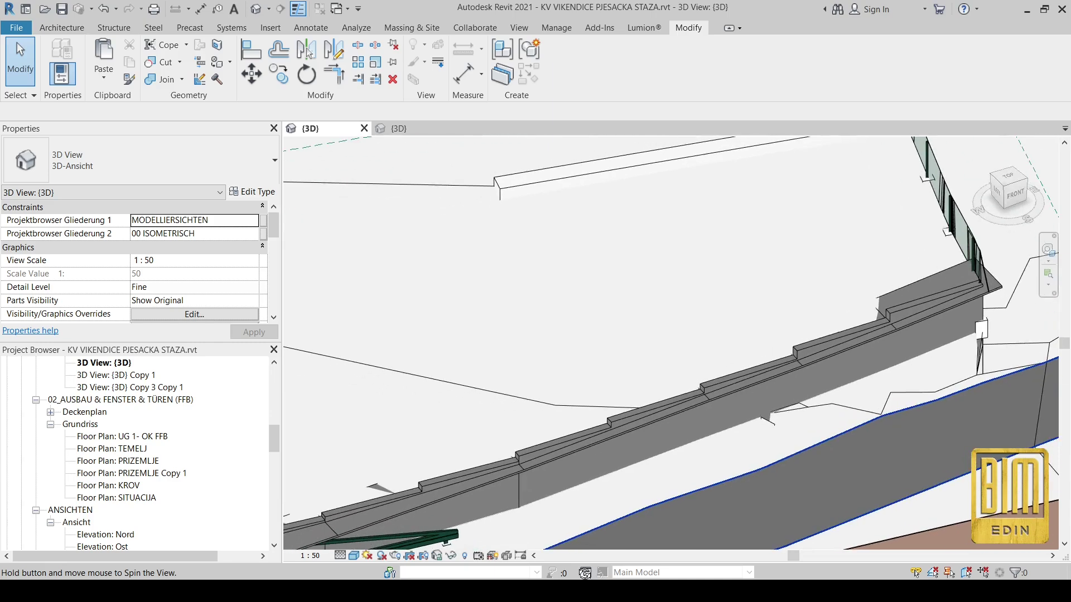
{"action": "left_click", "coordinate": [853, 410]}
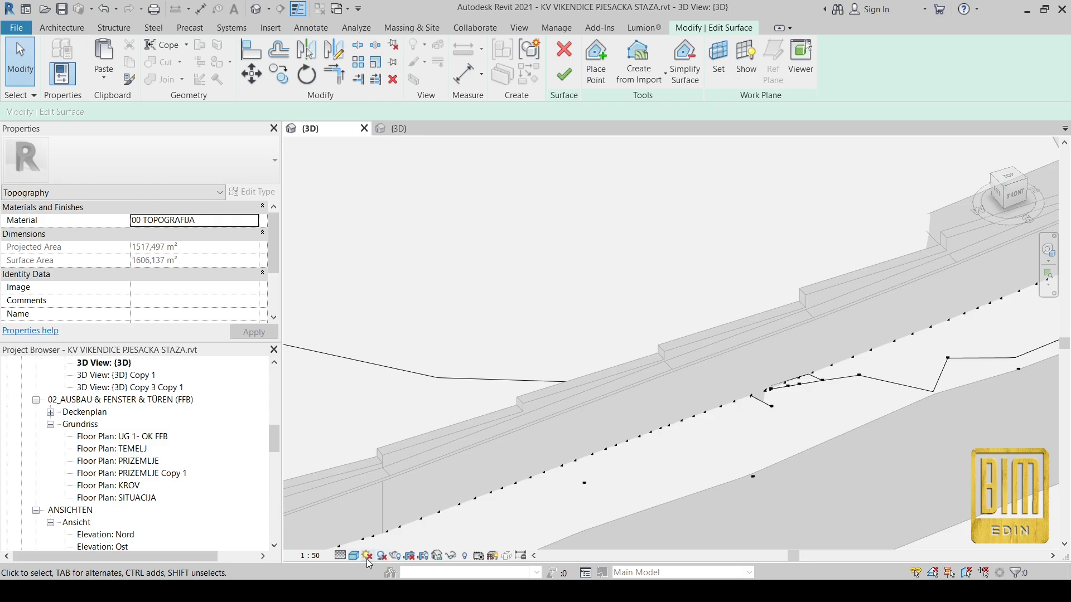
{"action": "left_click", "coordinate": [353, 555]}
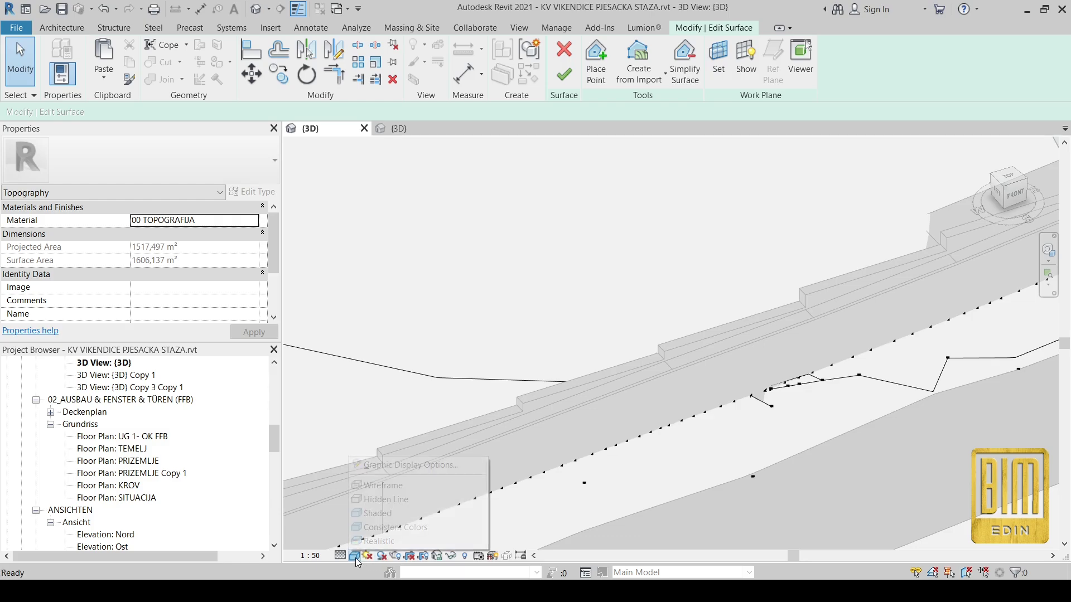
{"action": "left_click", "coordinate": [377, 486]}
Delete the stray low interior point that pulls the terrain down midway along the wall's outer side.
{"action": "left_click_drag", "start_coordinate": [709, 484], "coordinate": [717, 478]}
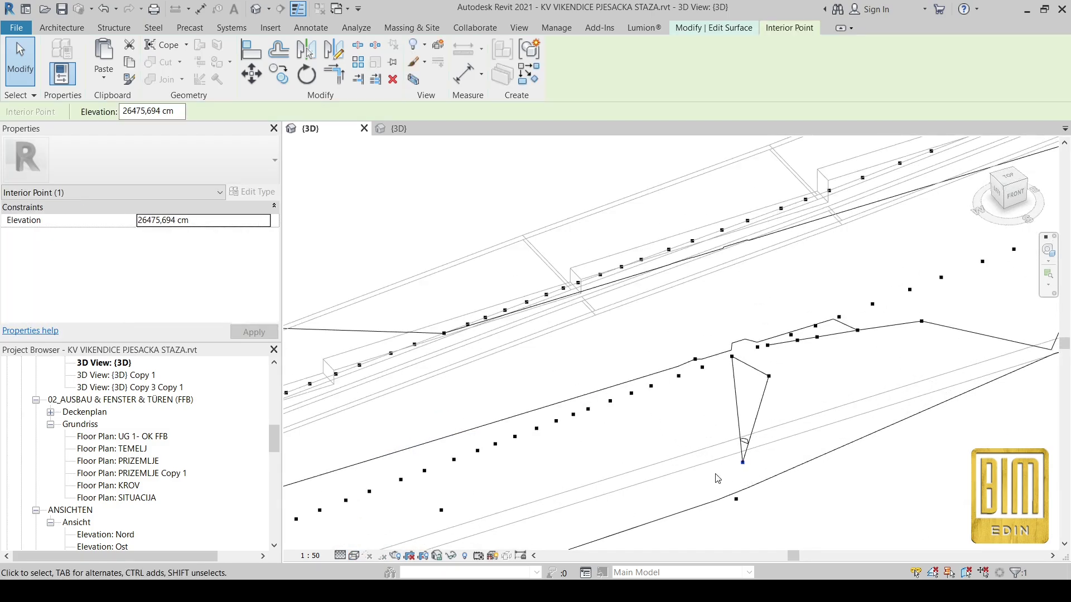
{"action": "right_click", "coordinate": [702, 460]}
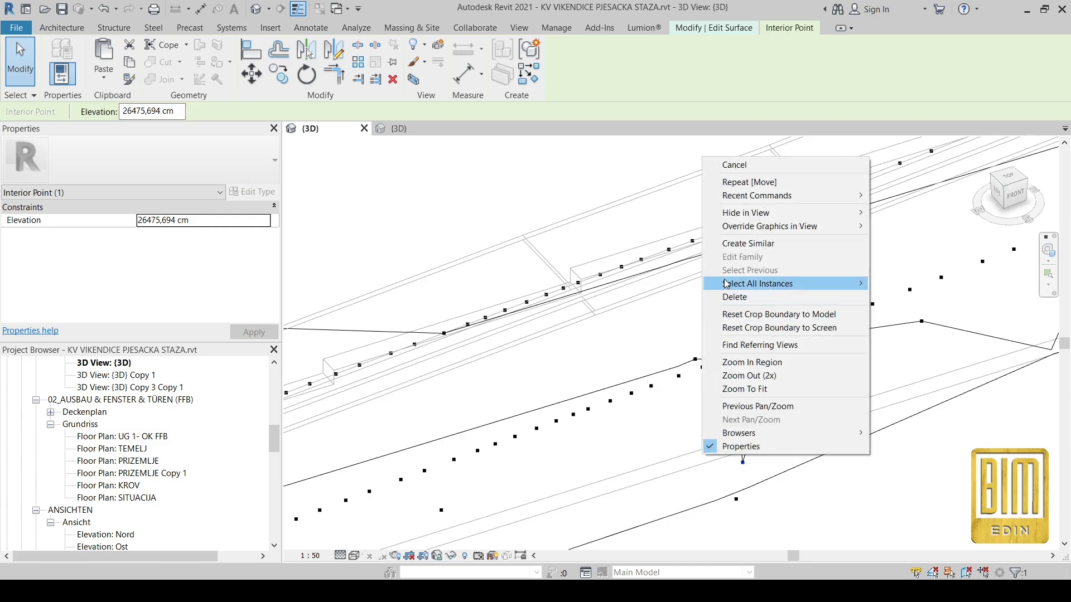
{"action": "key", "text": "Escape"}
{"action": "key", "text": "Escape"}
{"action": "scroll", "coordinate": [702, 466], "scroll_direction": "down", "scroll_amount": 5}
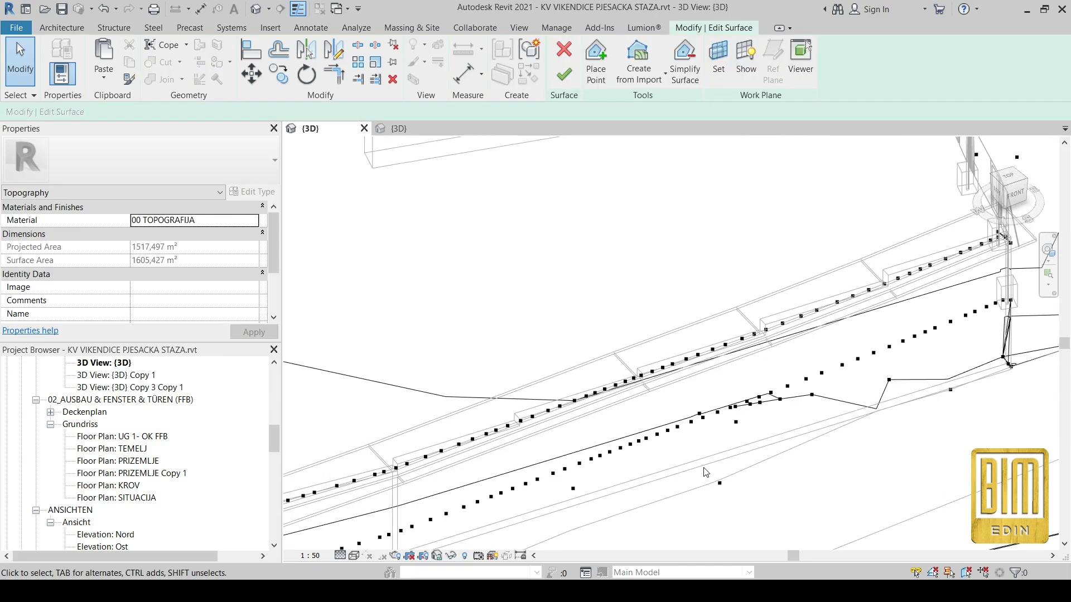
Return the 3D view to Consistent Colors and finish editing the topography surface.
{"action": "scroll", "coordinate": [706, 474], "scroll_direction": "down", "scroll_amount": 1}
{"action": "middle_click_drag", "start_coordinate": [705, 474], "coordinate": [716, 433], "text": "shift"}
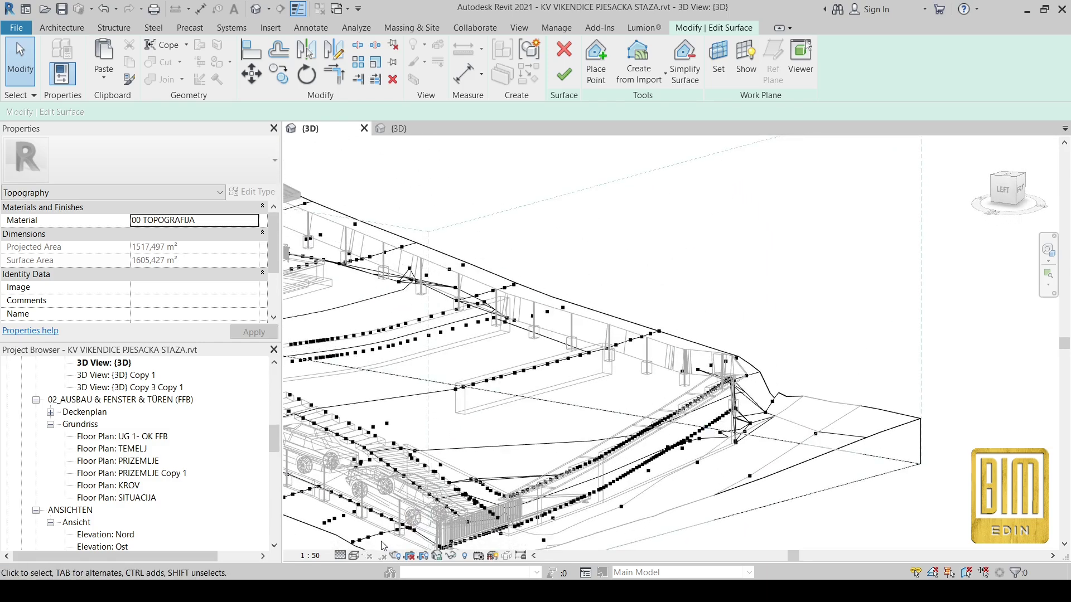
{"action": "left_click", "coordinate": [356, 556]}
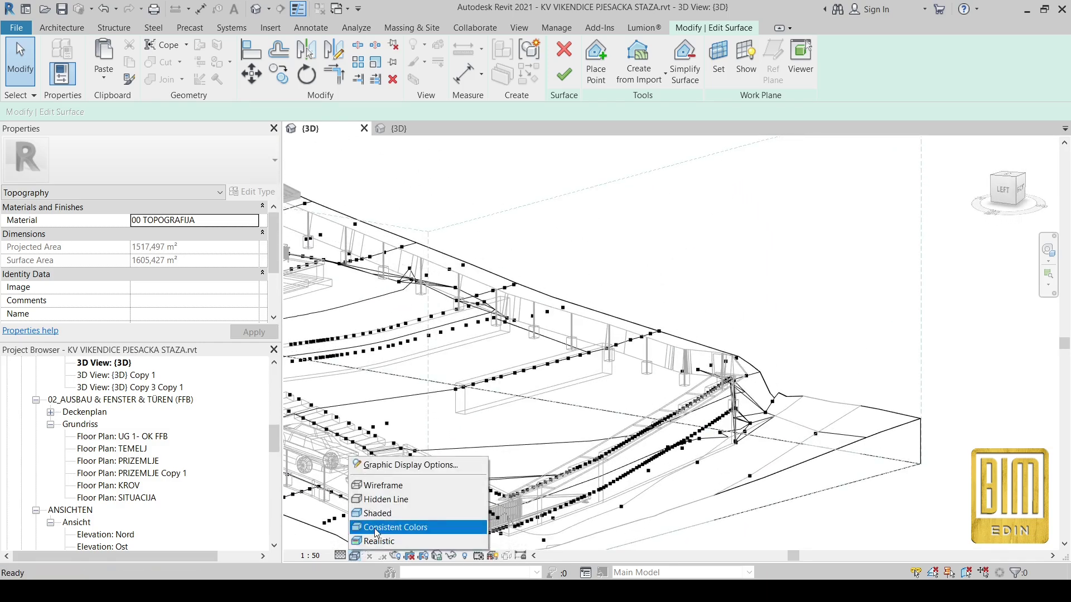
{"action": "left_click", "coordinate": [375, 529]}
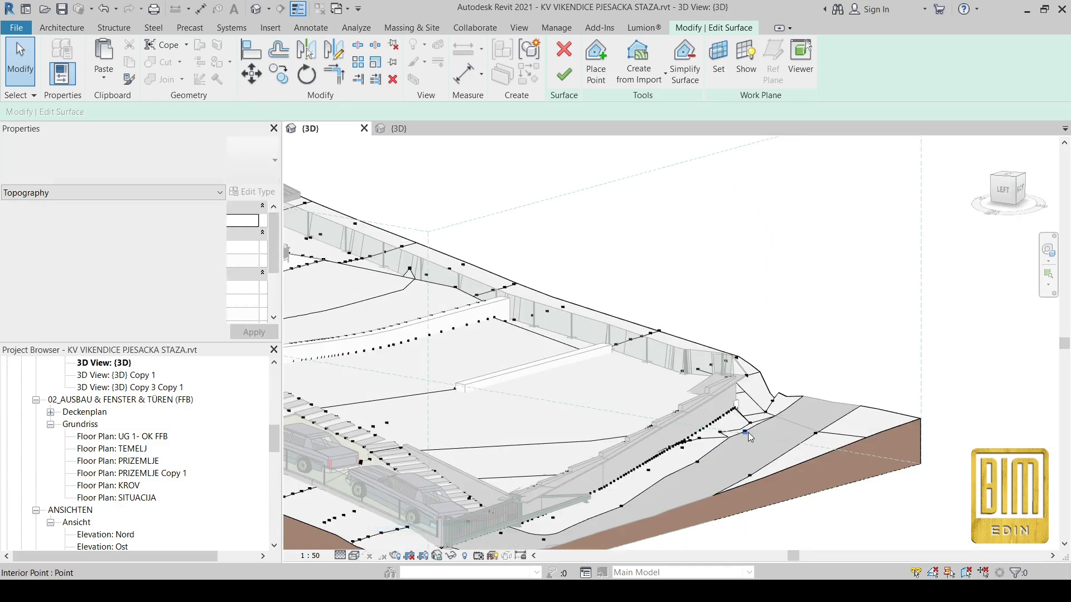
{"action": "left_click", "coordinate": [565, 70]}
{"action": "scroll", "coordinate": [693, 414], "scroll_direction": "up", "scroll_amount": 5}
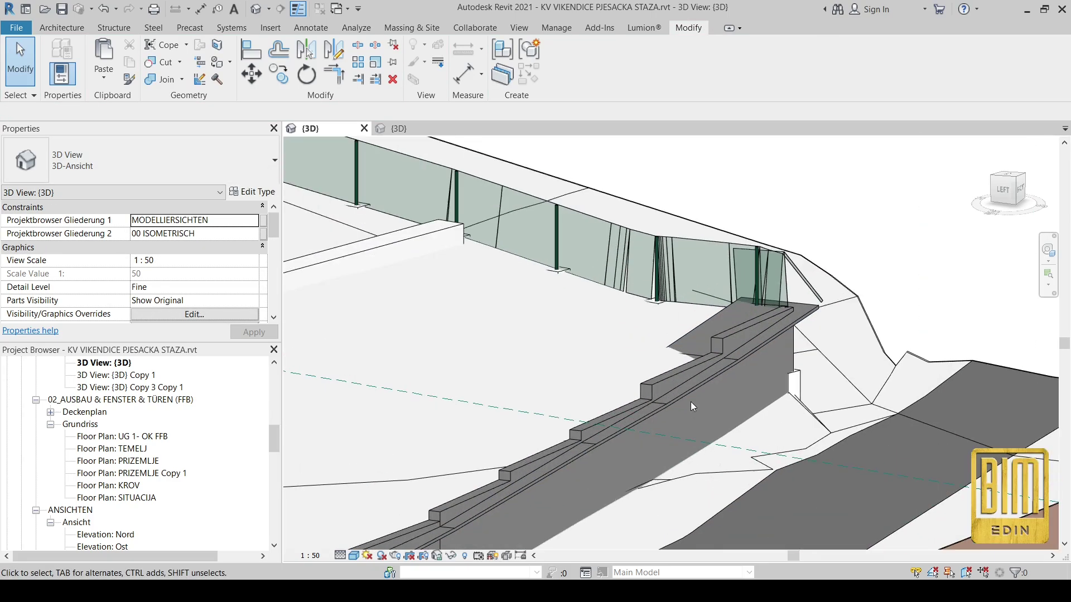
Delete the sloped in-place wall that runs along the stepped retaining wall.
{"action": "left_click", "coordinate": [690, 393]}
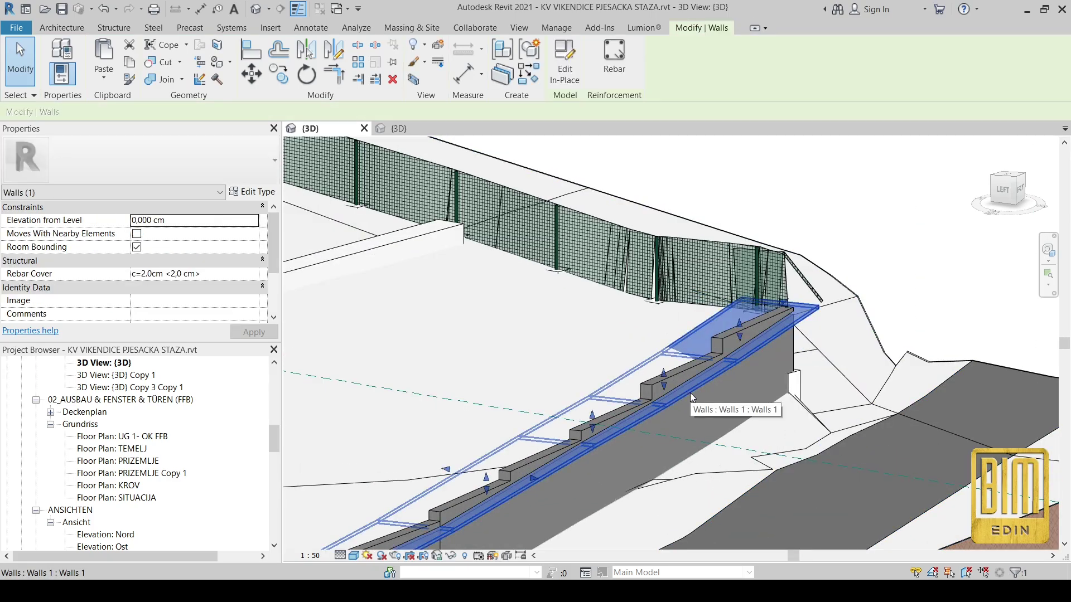
{"action": "scroll", "coordinate": [690, 392], "scroll_direction": "down", "scroll_amount": 3}
{"action": "right_click", "coordinate": [690, 392]}
{"action": "left_click", "coordinate": [728, 241]}
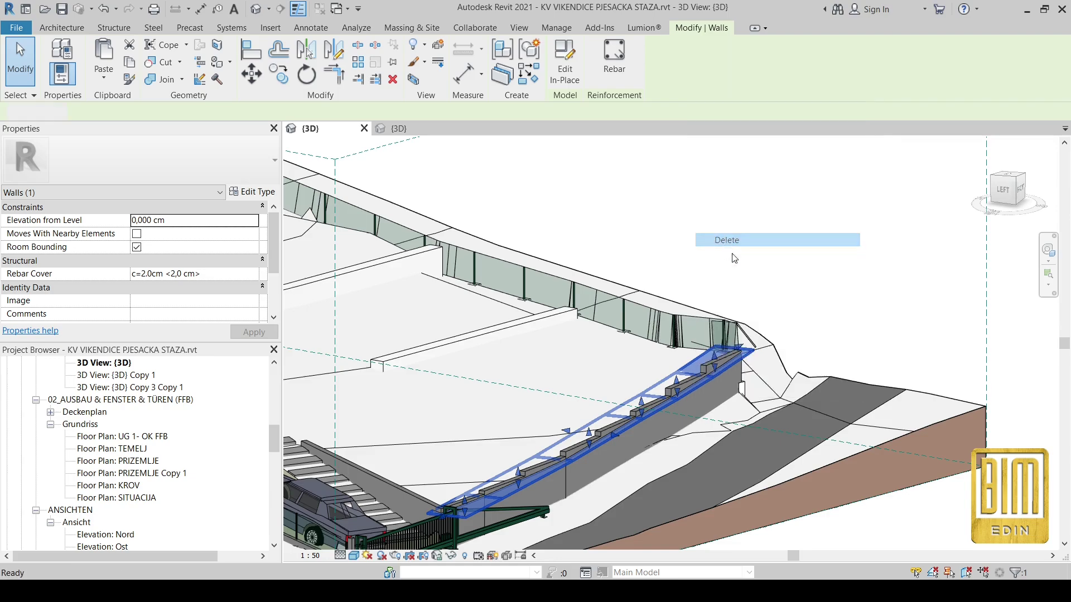
Hide the section box element in the 3D view.
{"action": "middle_click_drag", "start_coordinate": [603, 515], "coordinate": [750, 571], "text": "shift"}
{"action": "middle_click_drag", "start_coordinate": [438, 473], "coordinate": [441, 472]}
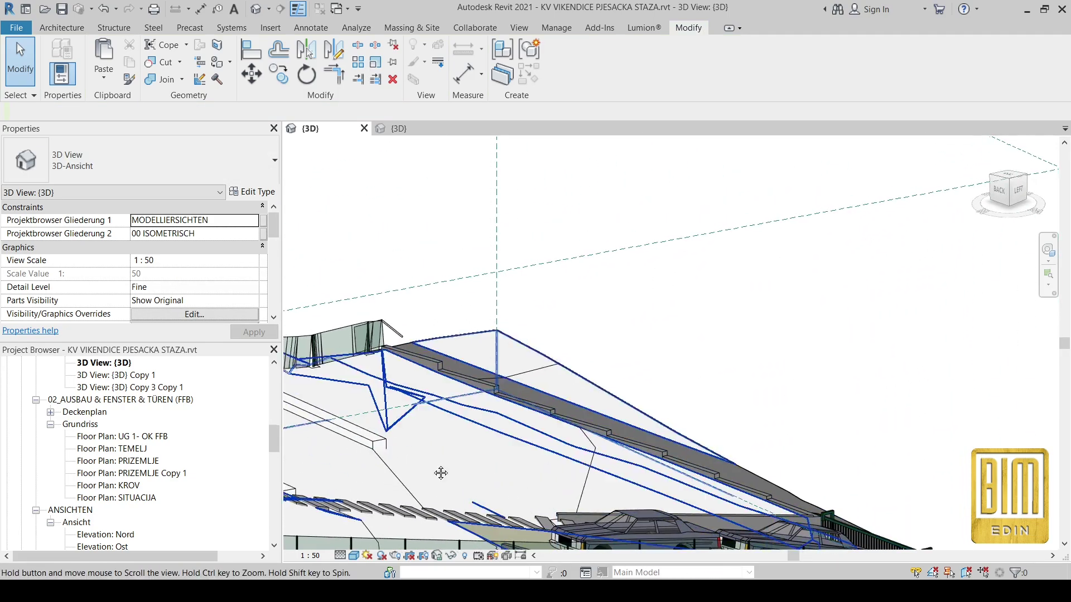
{"action": "scroll", "coordinate": [440, 473], "scroll_direction": "down", "scroll_amount": 5}
{"action": "left_click", "coordinate": [728, 330]}
{"action": "right_click", "coordinate": [729, 330]}
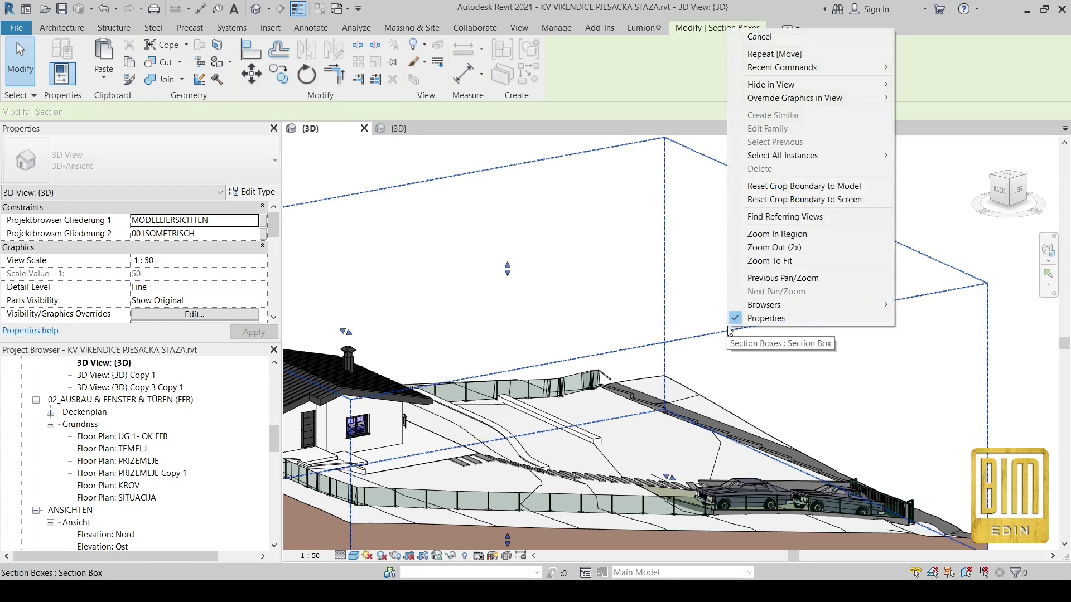
{"action": "mouse_move", "coordinate": [825, 84]}
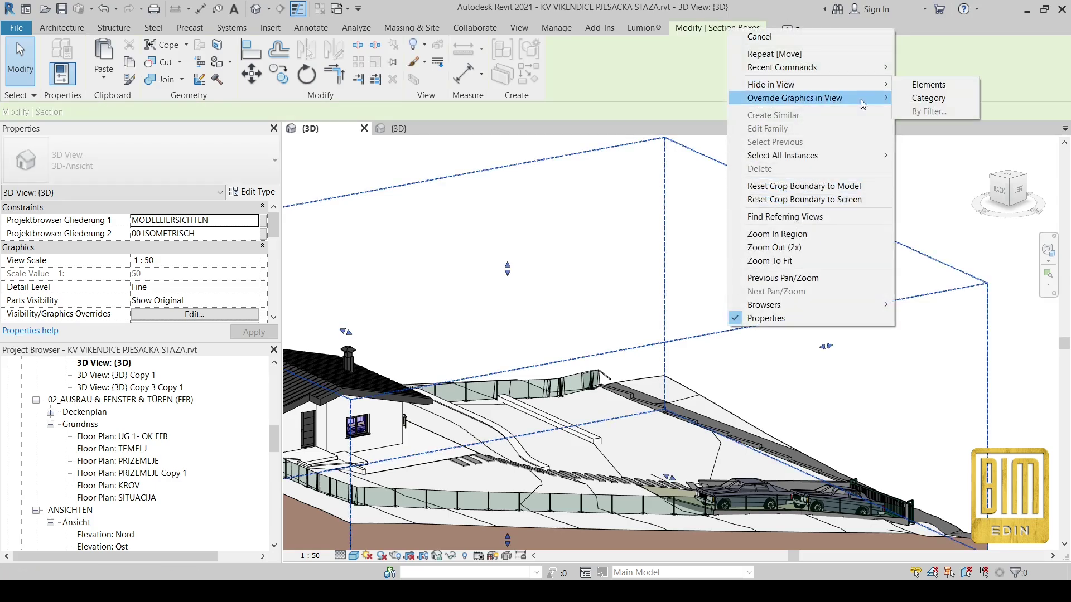
{"action": "left_click", "coordinate": [921, 85]}
{"action": "scroll", "coordinate": [620, 506], "scroll_direction": "up", "scroll_amount": 6}
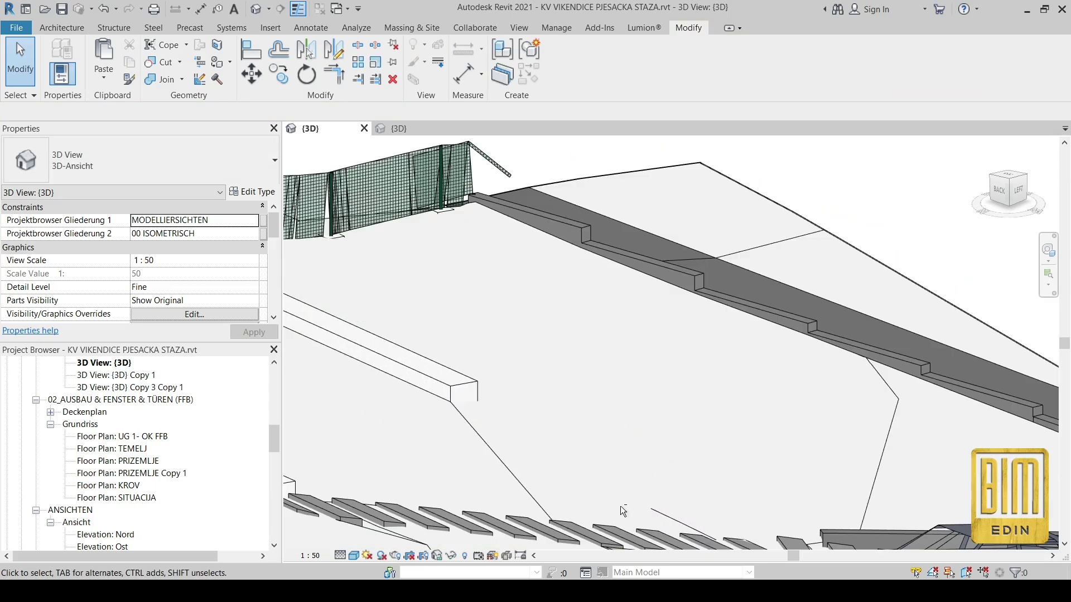
{"action": "middle_click_drag", "start_coordinate": [620, 507], "coordinate": [904, 510], "text": "shift"}
{"action": "scroll", "coordinate": [727, 378], "scroll_direction": "down", "scroll_amount": 3}
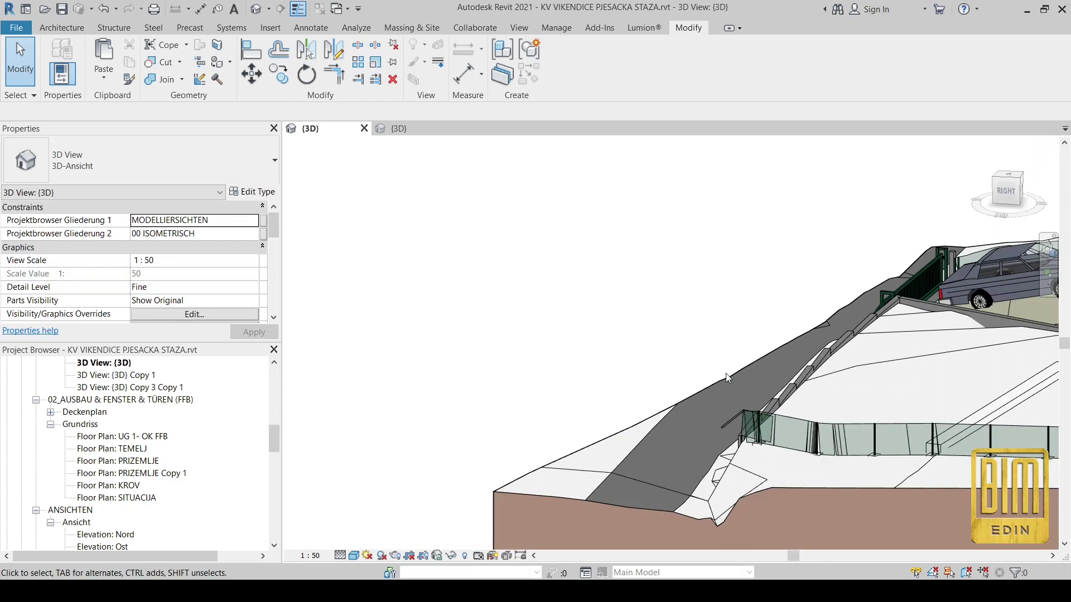